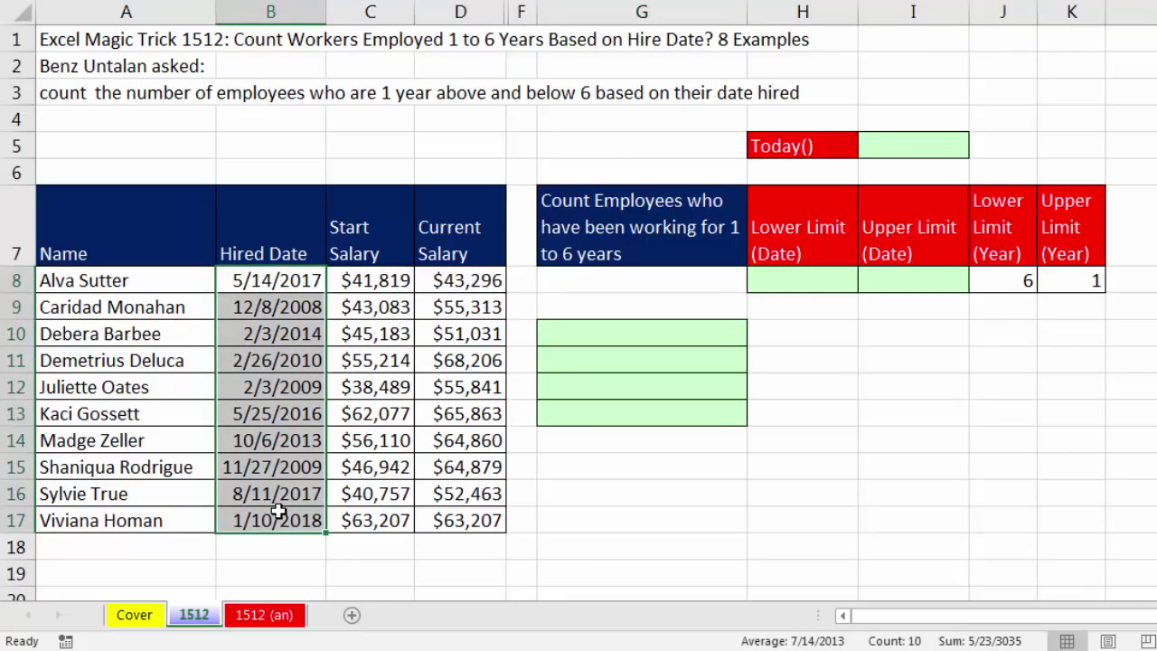
- Review the 6- and 1-year limits, the empty limit dates, the hire dates and answer cell G10
left_click(1009, 272)
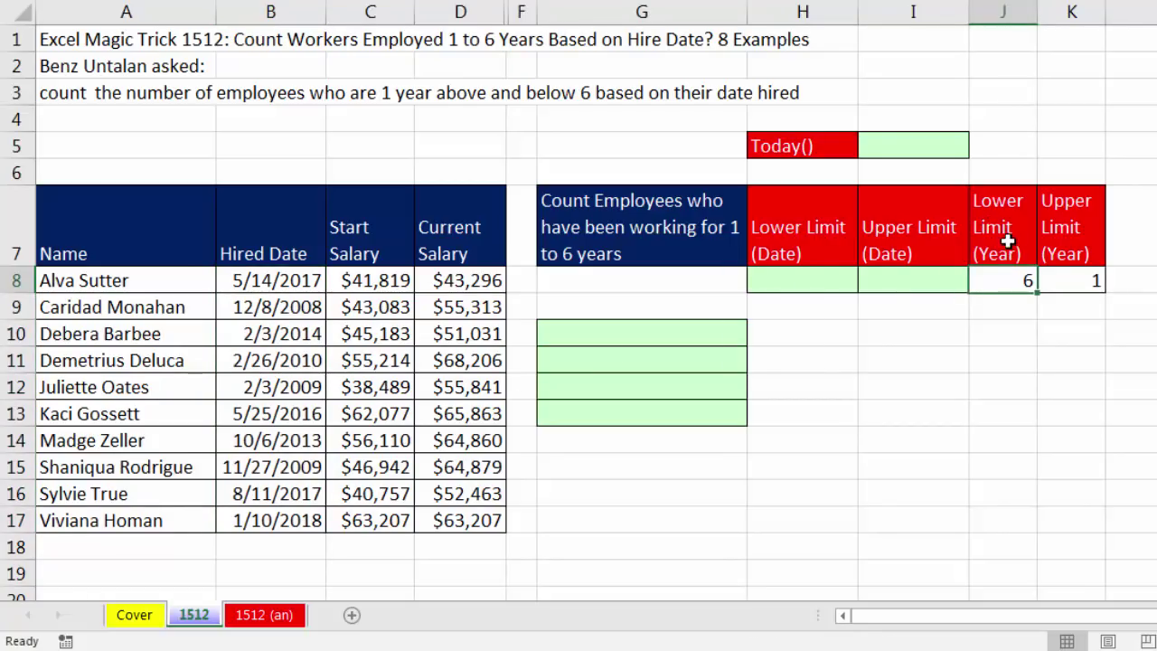
left_click(1057, 284)
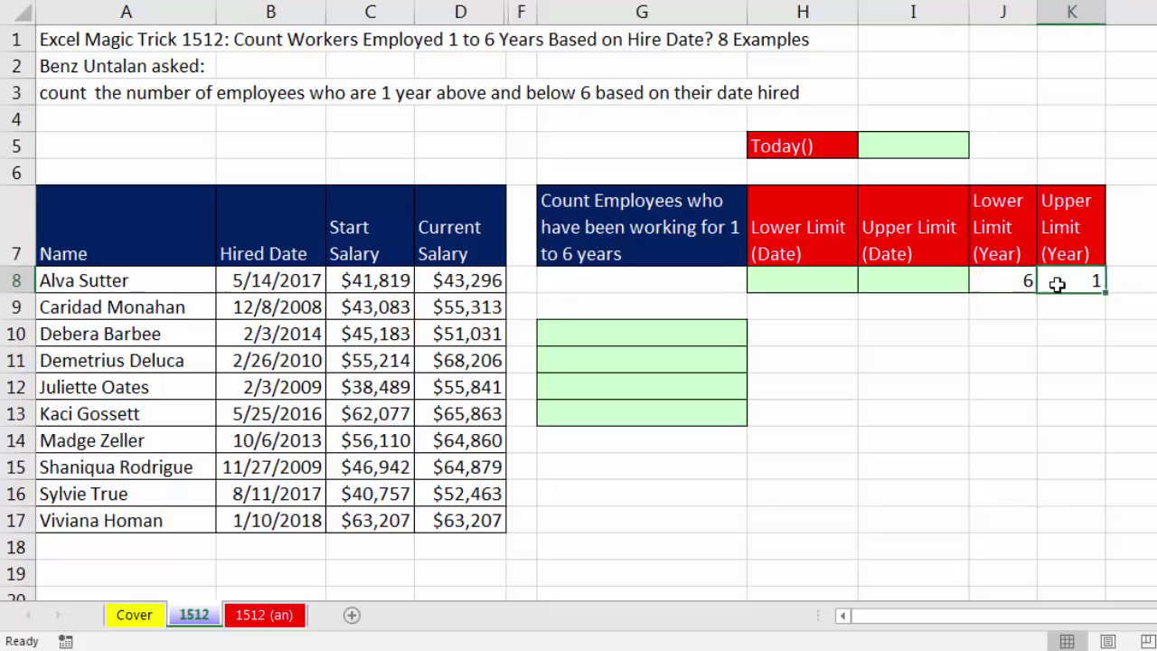
left_click(1033, 282)
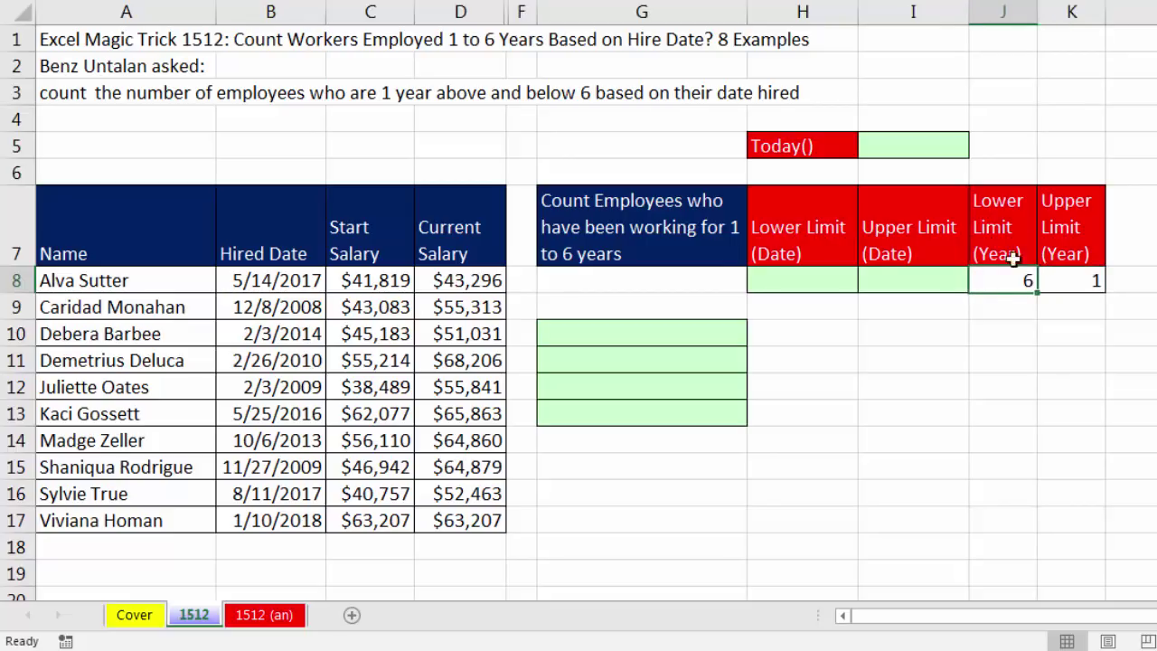
left_click(821, 279)
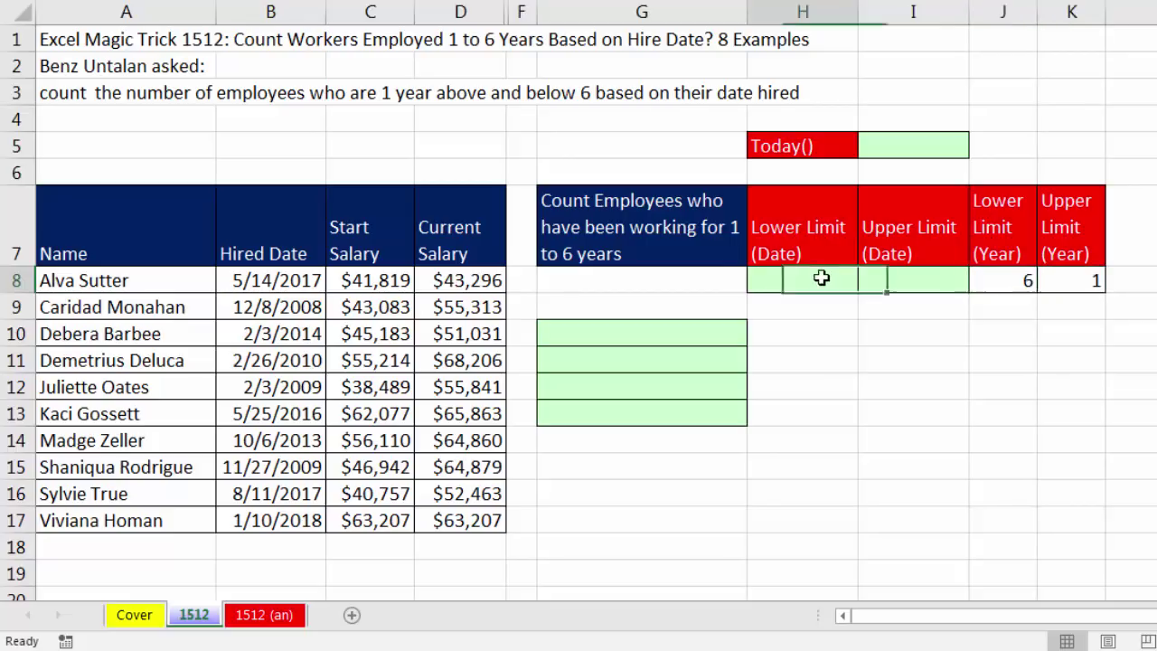
left_click(900, 276)
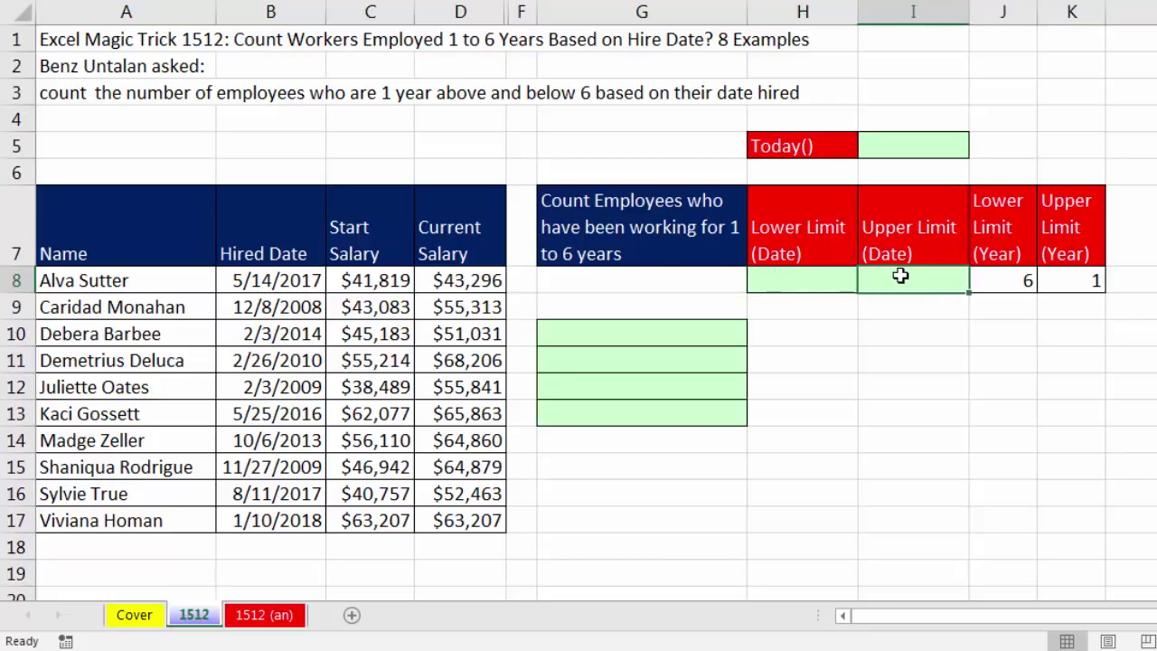
left_click(294, 418)
left_click(283, 441)
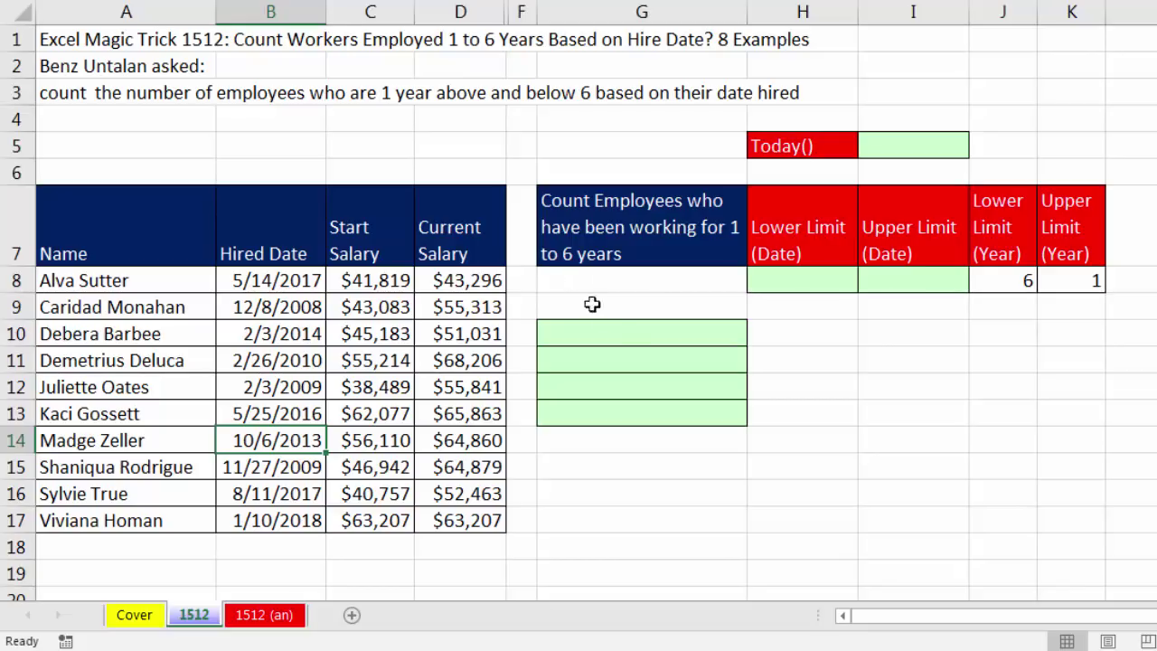
left_click(631, 337)
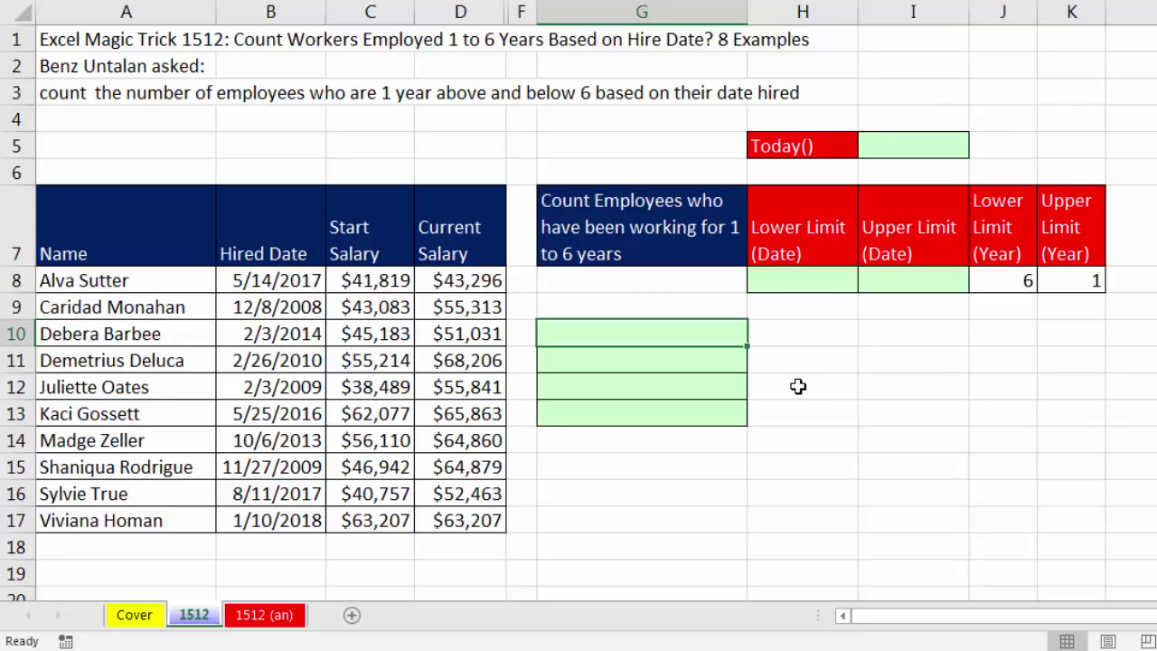
- Enter =TODAY() in I5 so it shows 8/10/2018
left_click(907, 146)
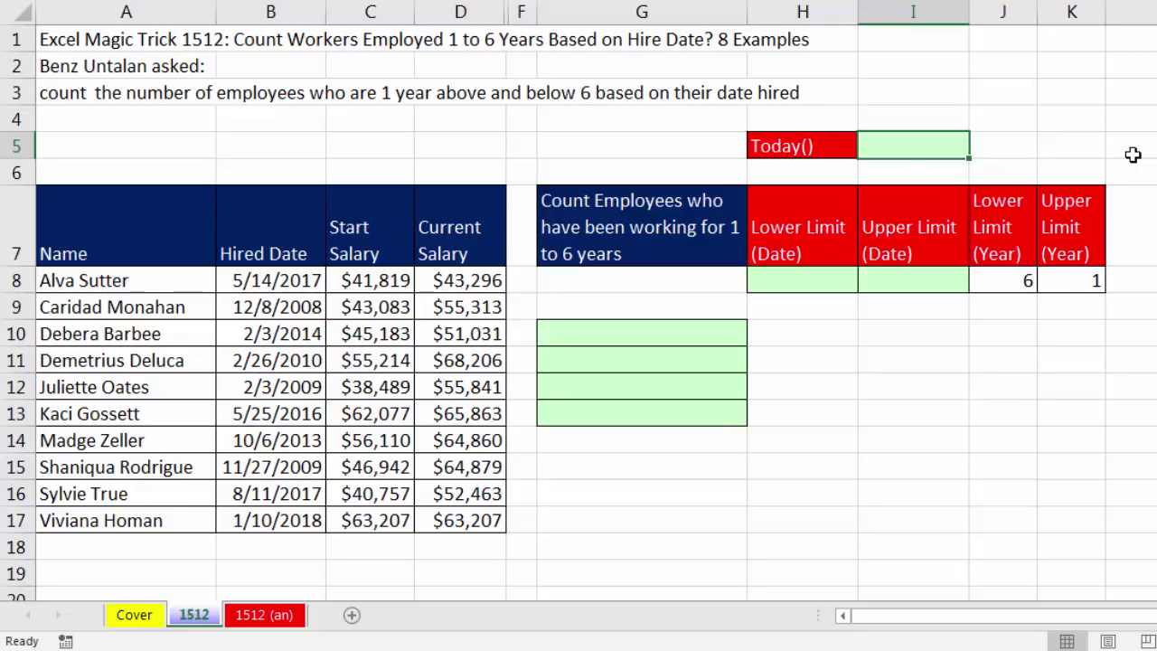
type("=to")
key("Tab")
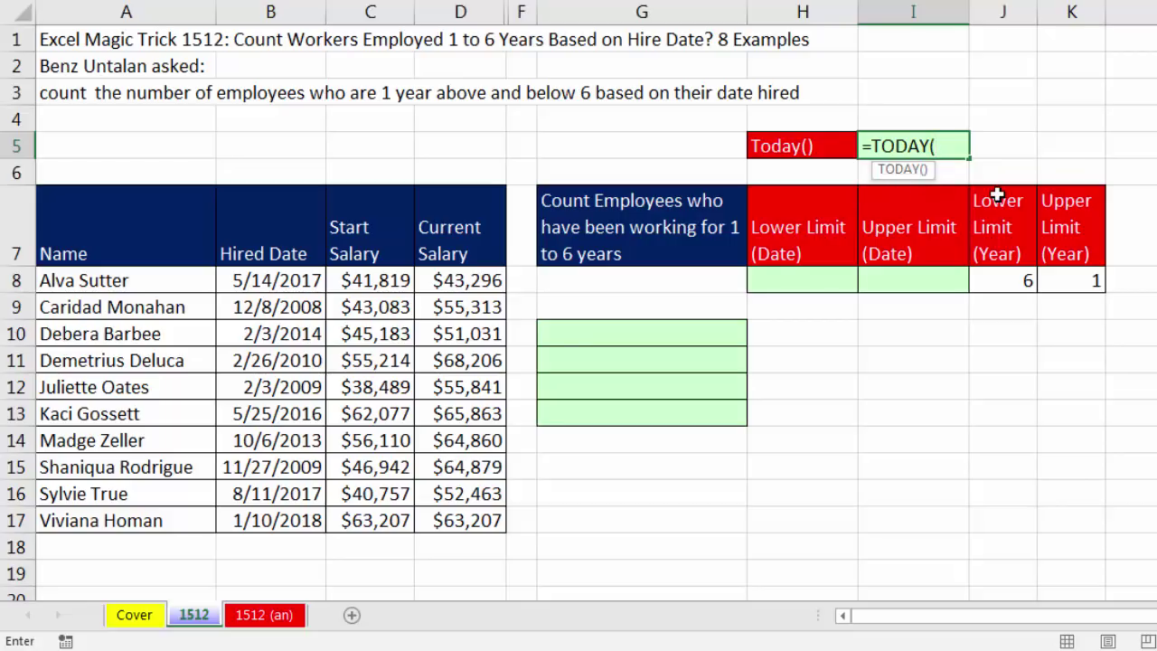
key("Return")
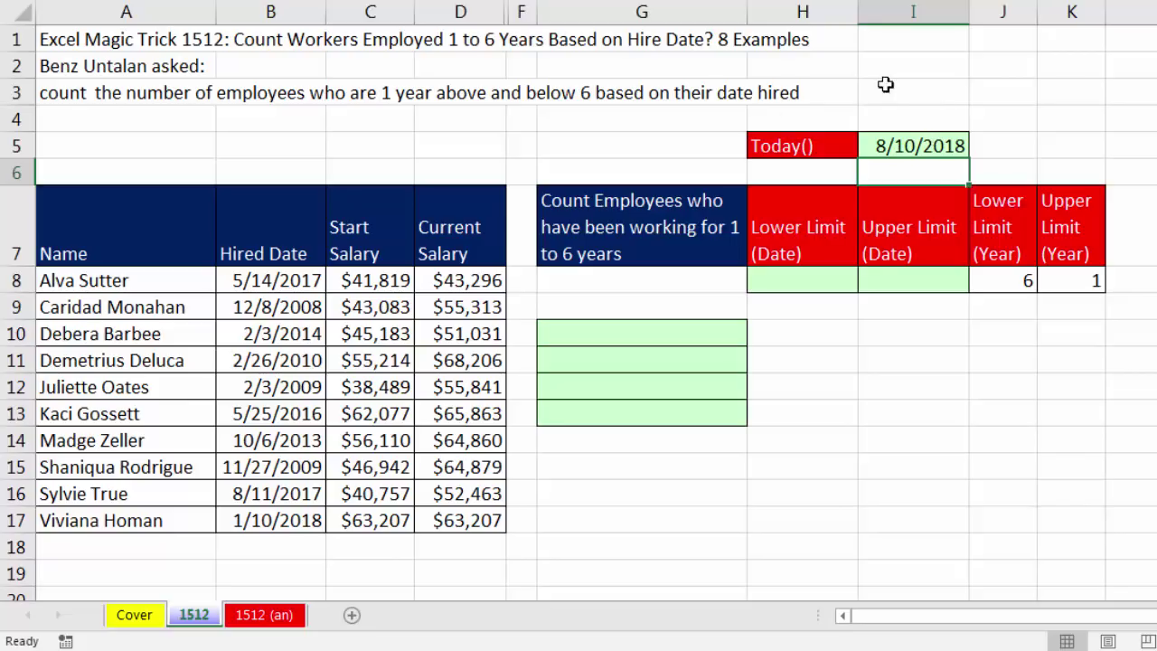
- Enter =EDATE($I$5,J8*12) in H8 with I5 locked as an absolute reference
left_click(812, 279)
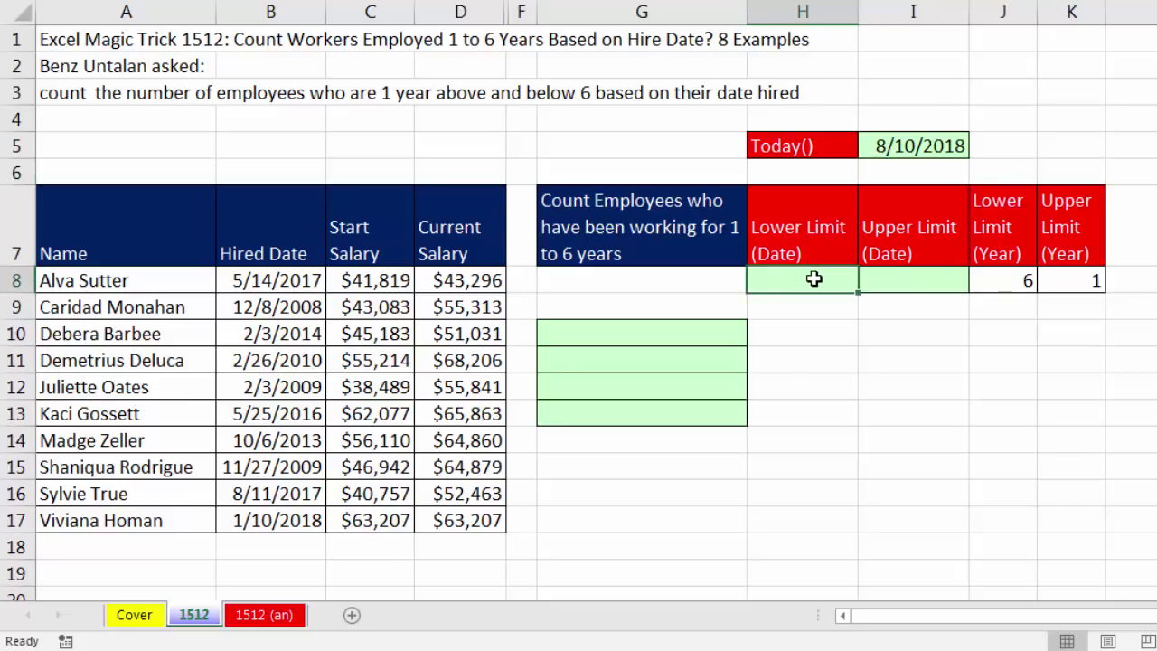
left_click_drag(907, 281, 823, 282)
type("=ed")
key("Tab")
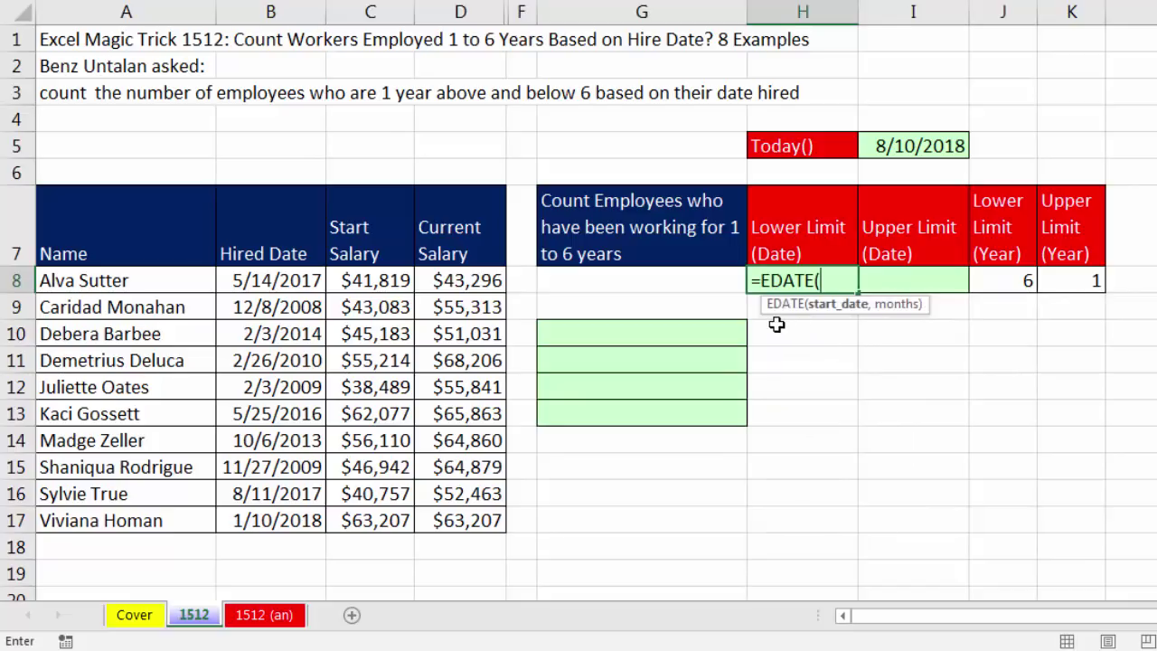
left_click(942, 146)
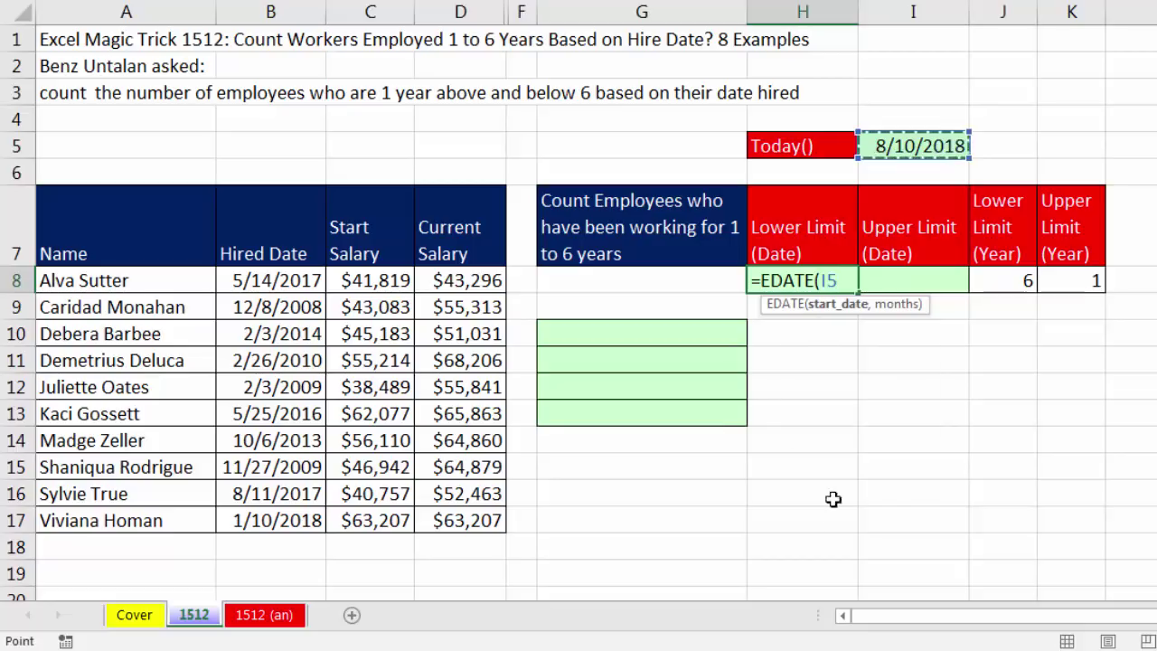
key("F4")
type(",")
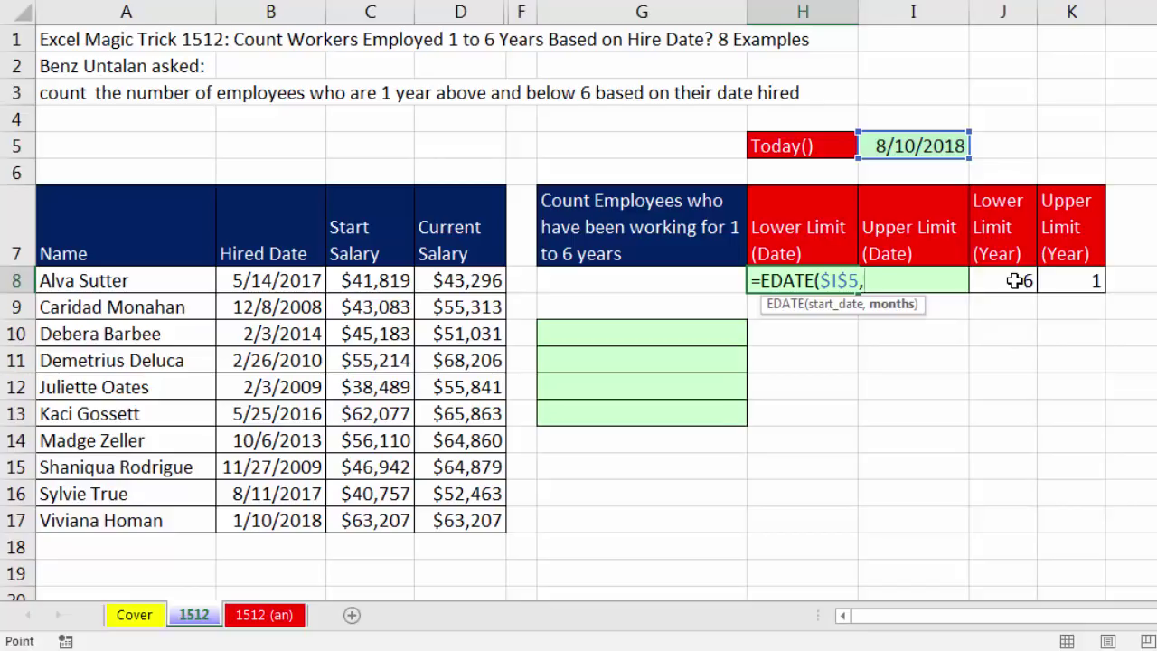
left_click(1020, 283)
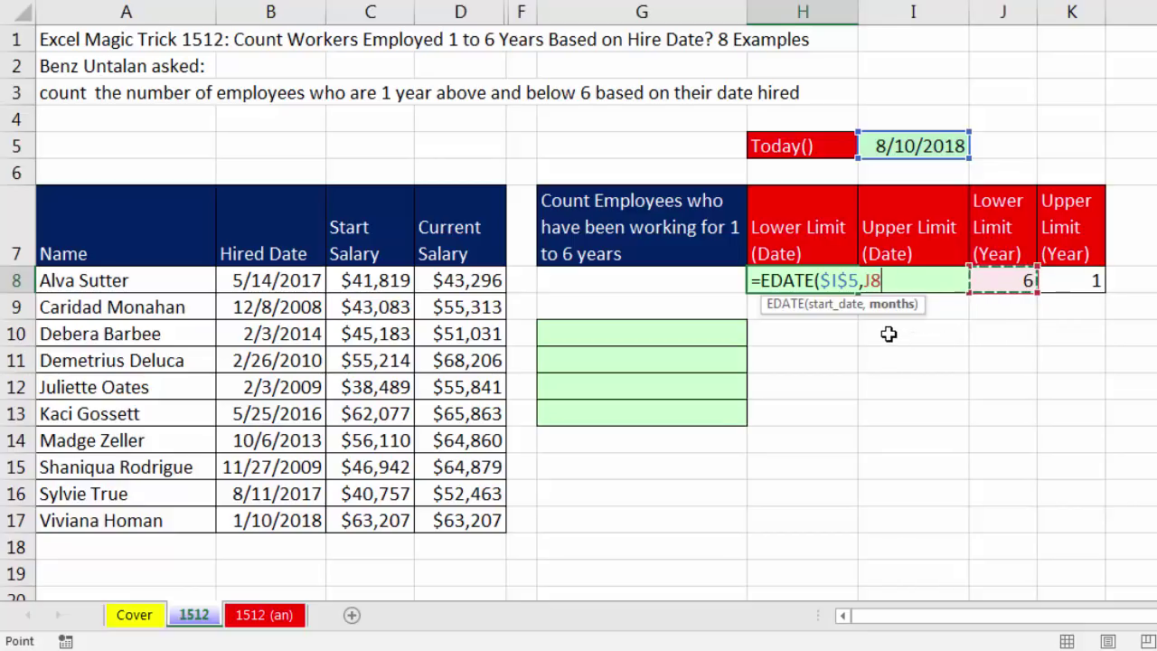
type("*12")
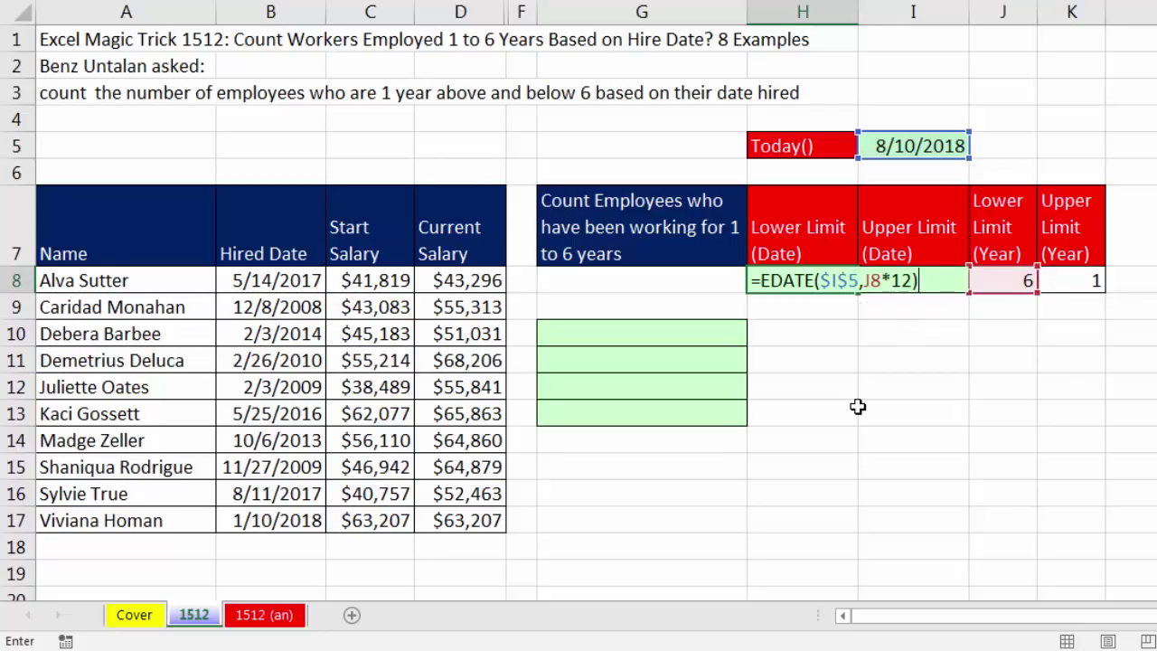
left_click(870, 288)
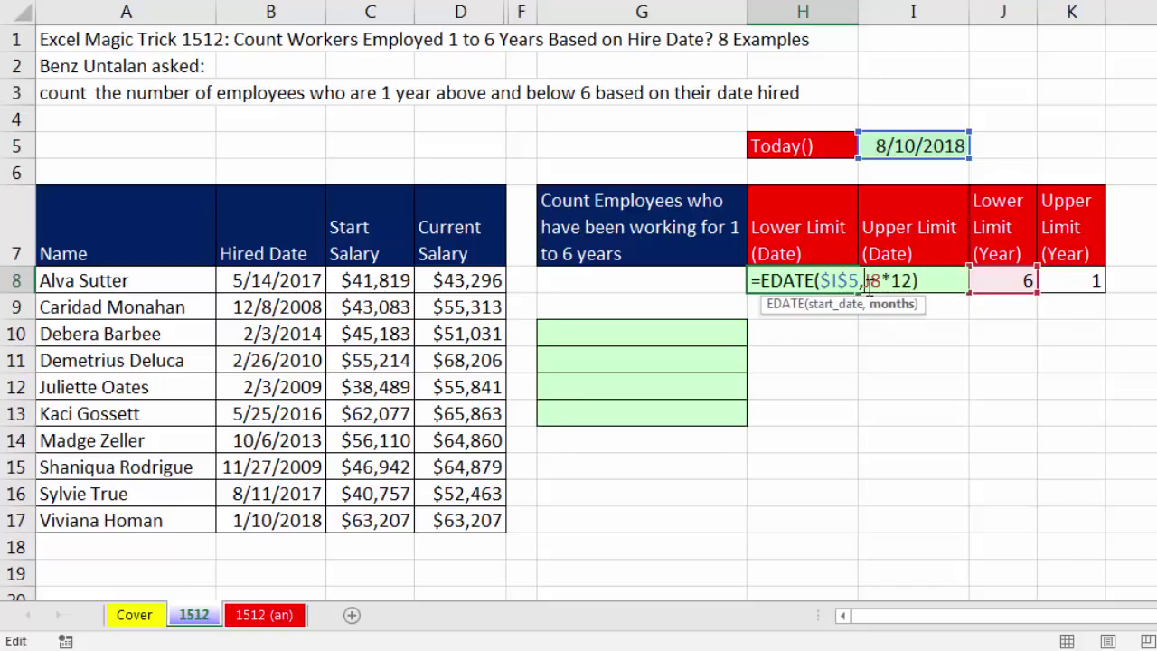
left_click(888, 306)
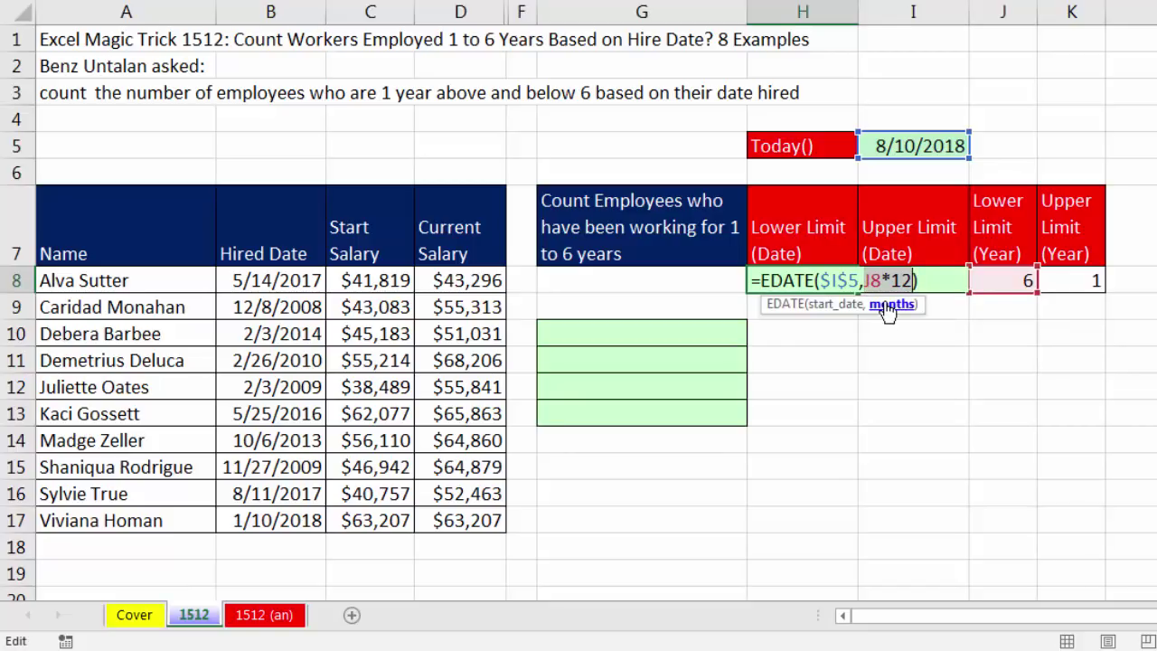
key("ctrl+Return")
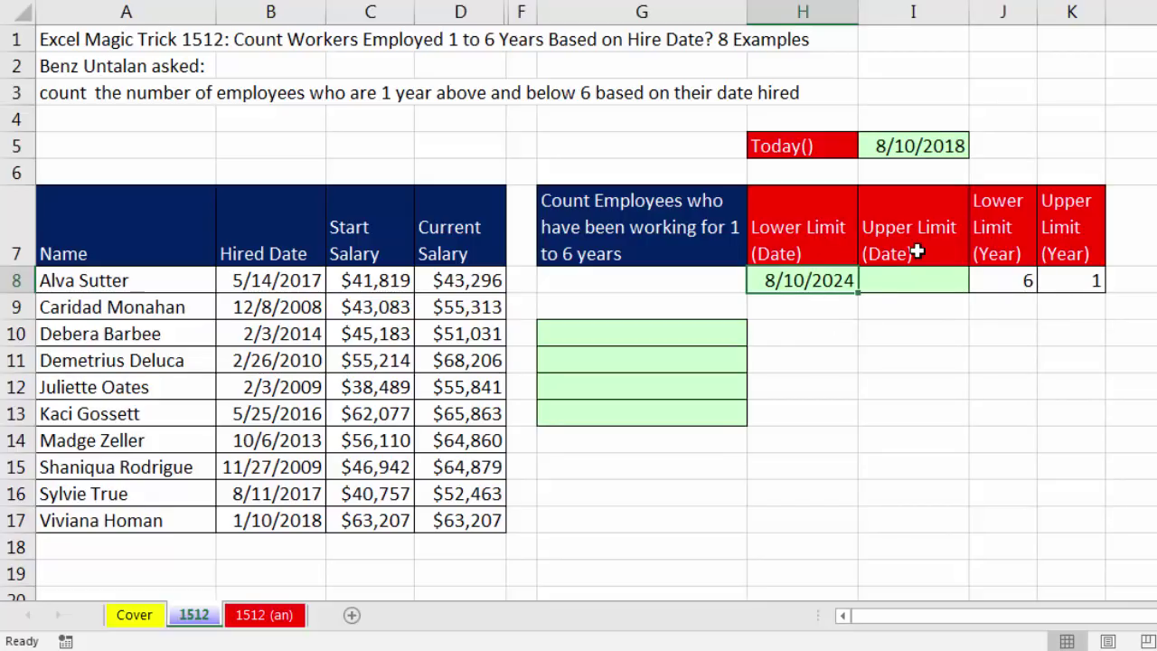
- Correct the months argument to -J8*12 so H8 shows 8/10/2012
key("F2")
left_click(866, 281)
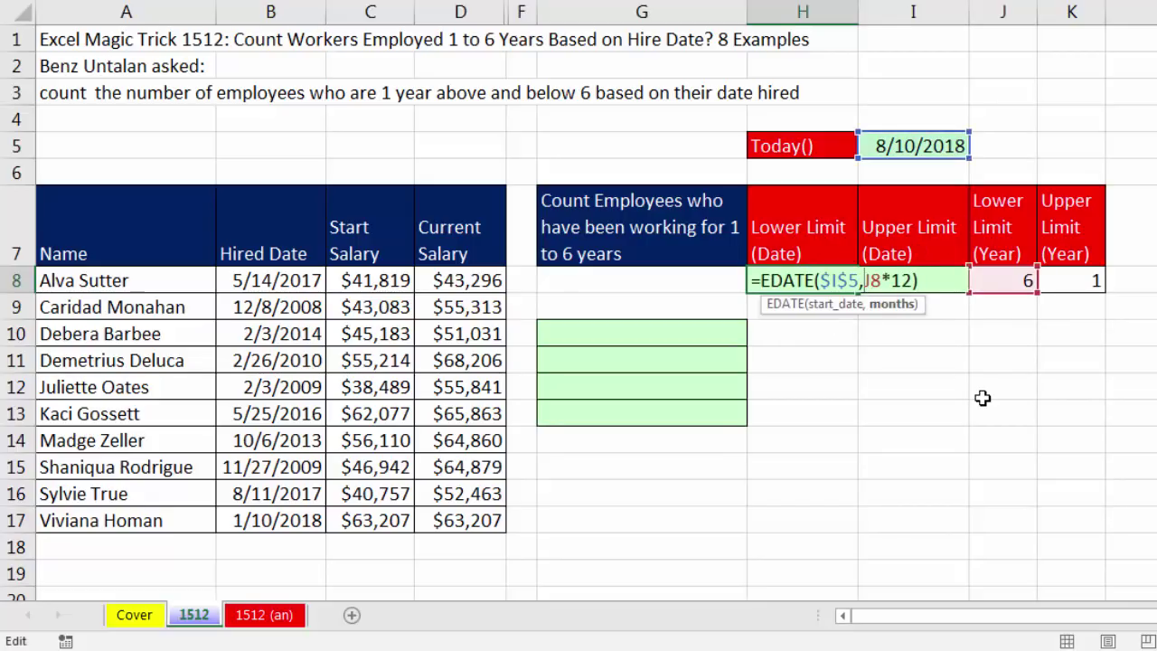
type("-")
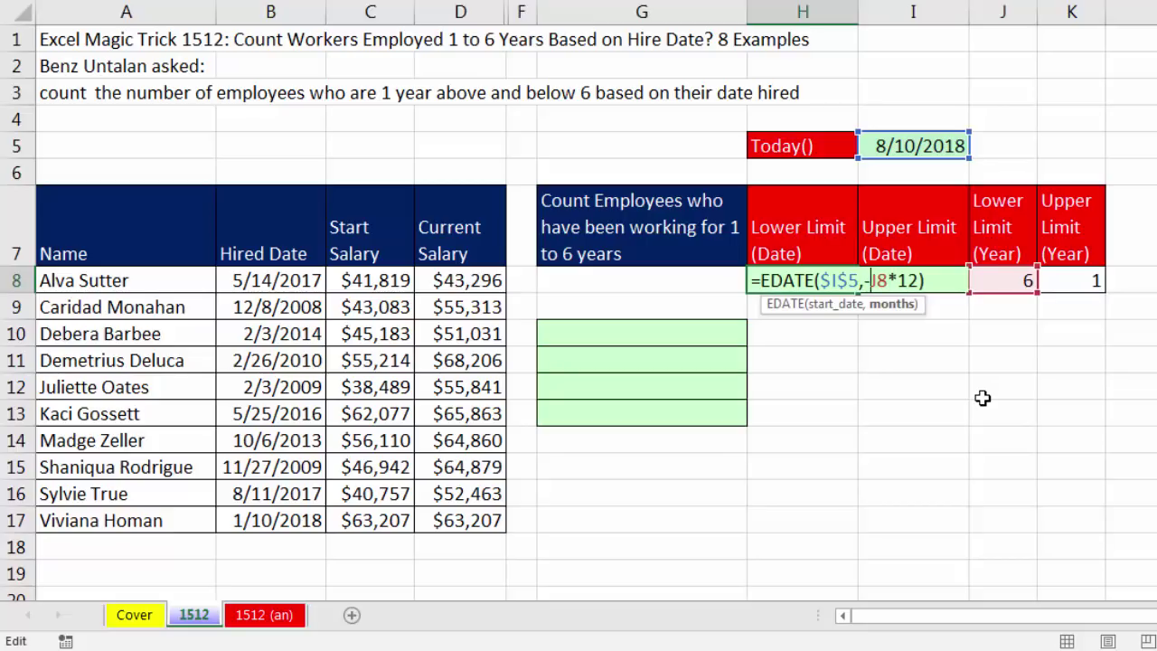
key("ctrl+Return")
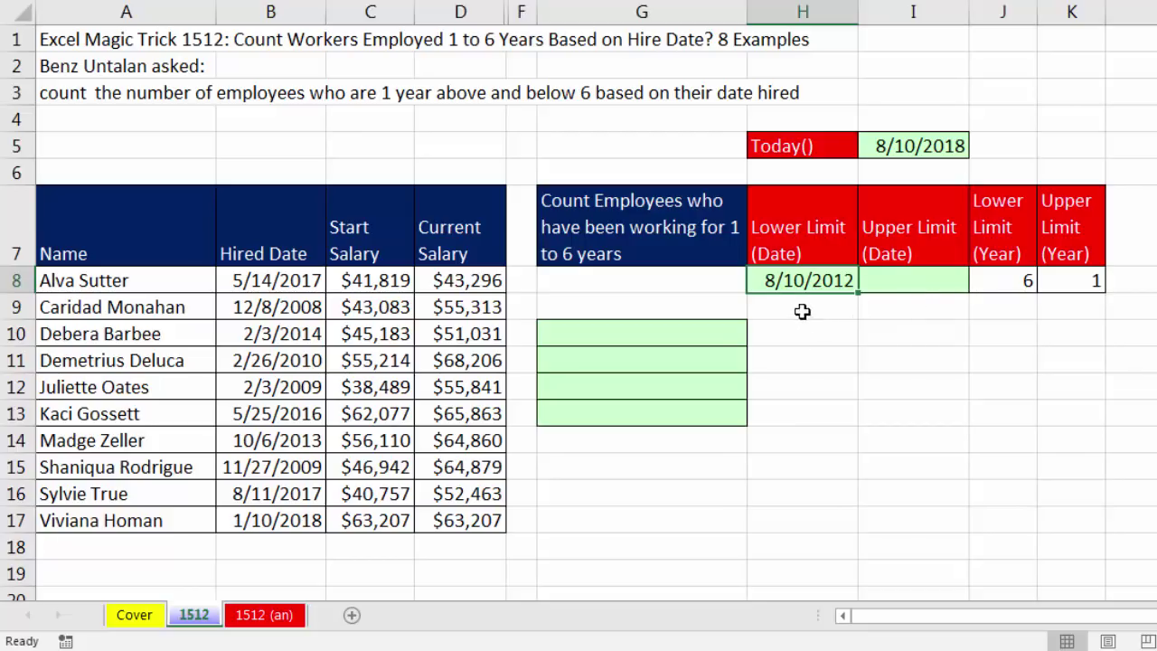
- Fill the formula into I8 to get the upper limit date 8/10/2017
left_click_drag(861, 289, 977, 298)
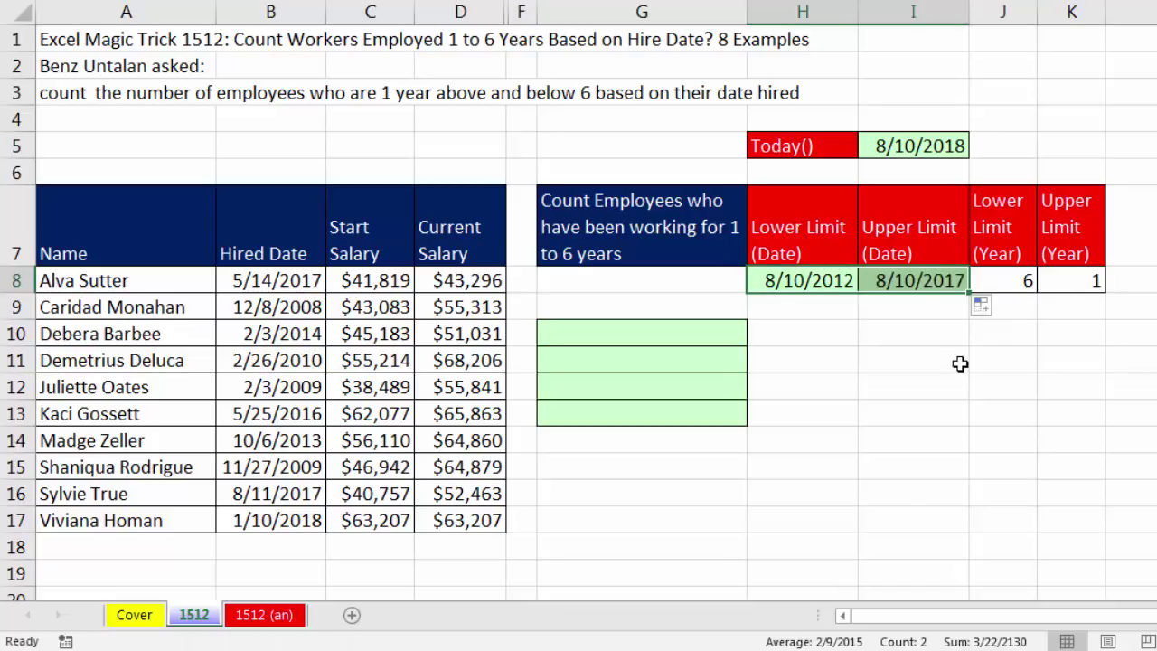
left_click(922, 283)
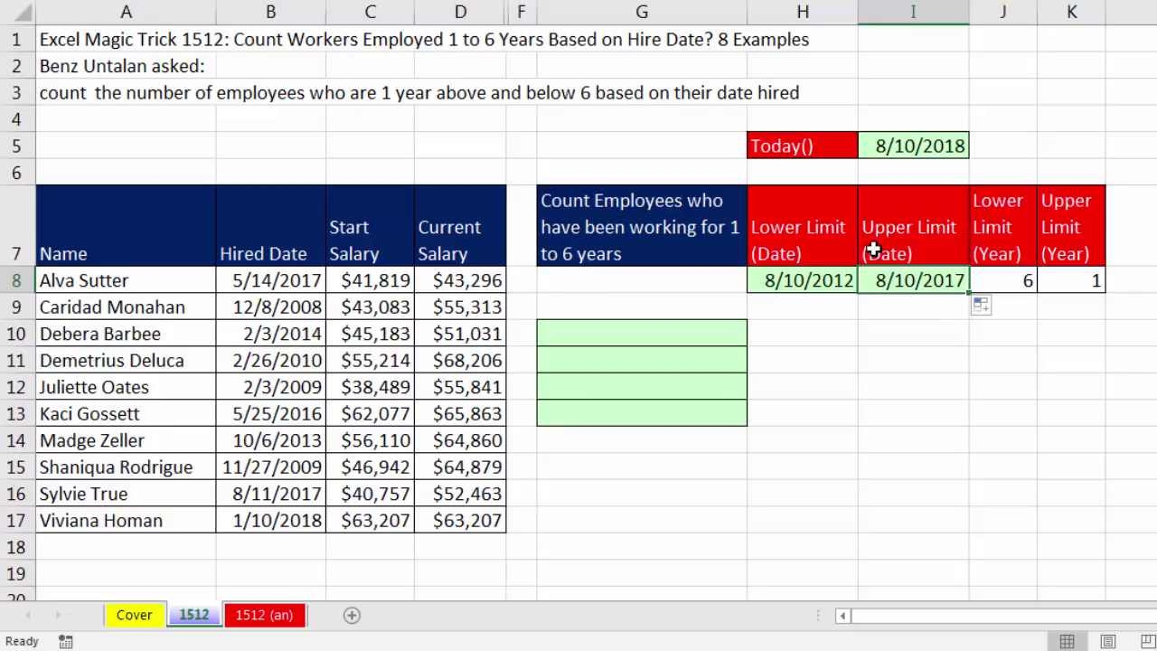
left_click(793, 283)
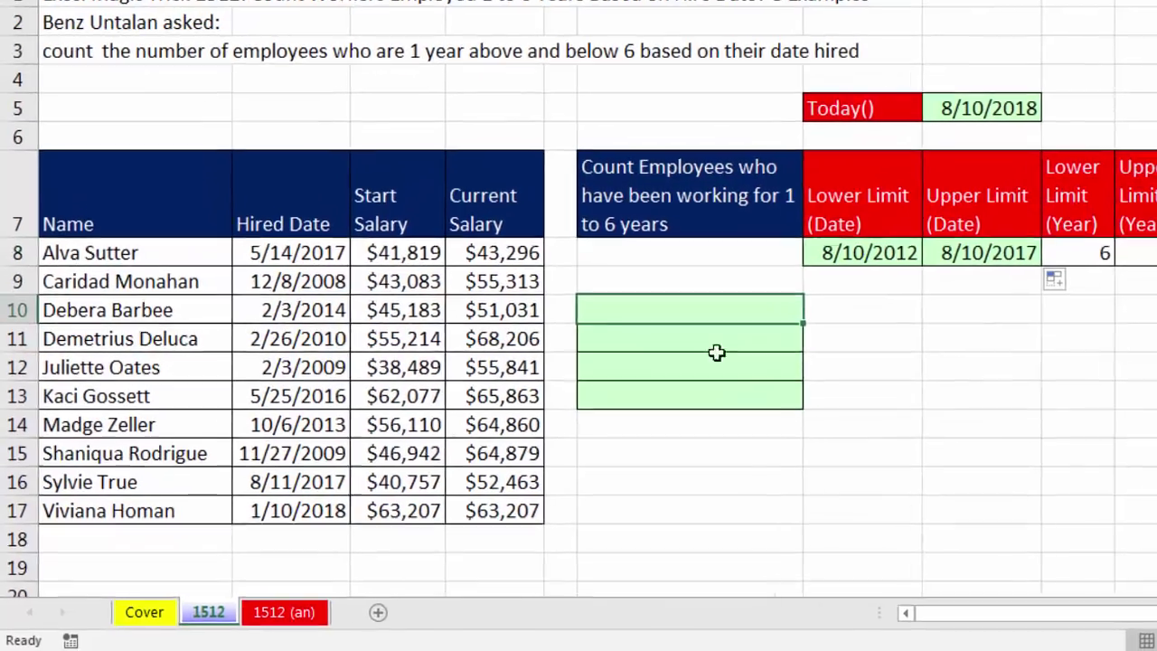
- Start COUNTIFS in G10 with hire dates B8:B17 on or after the lower limit H8
left_click(608, 333)
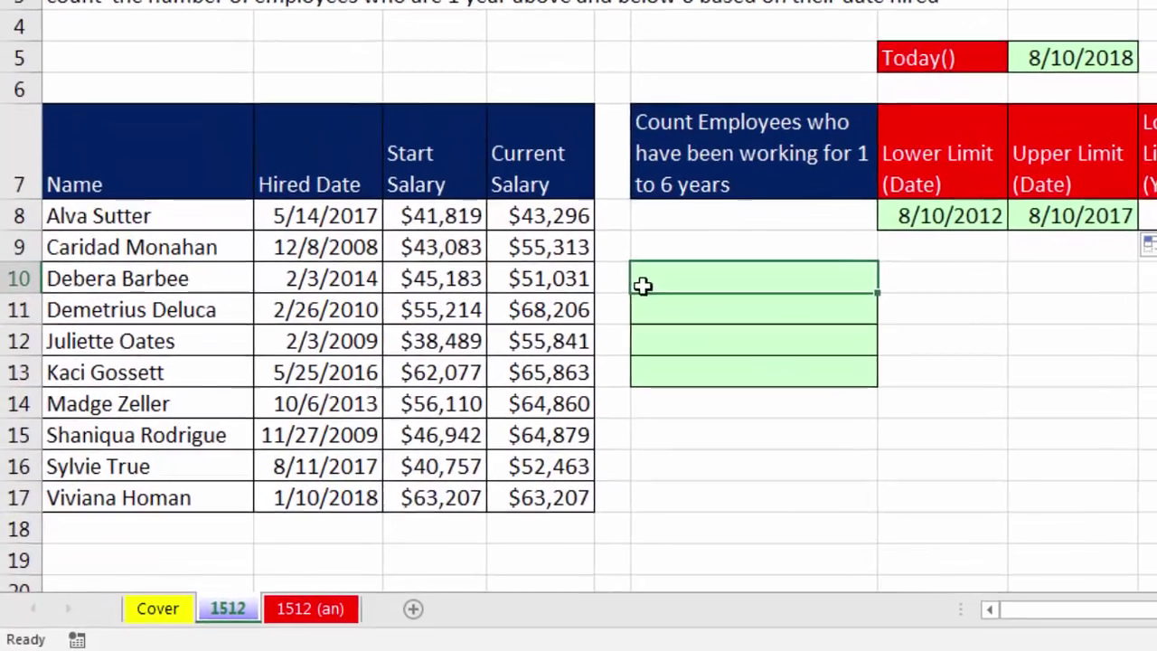
type("=counti")
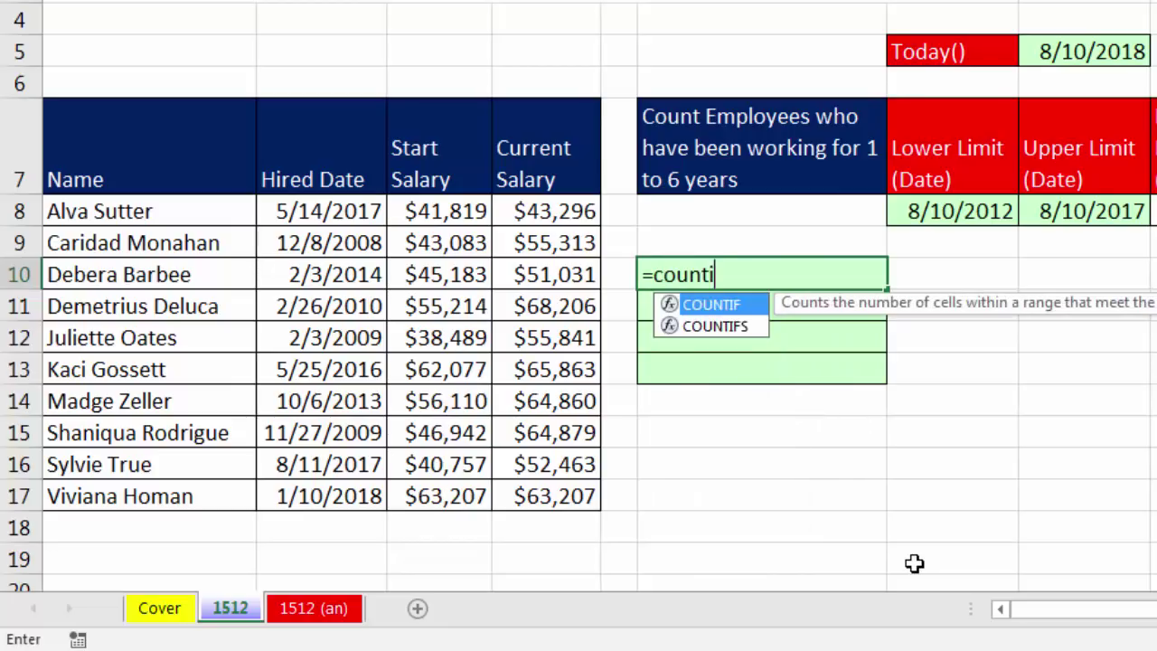
key("Down")
key("Tab")
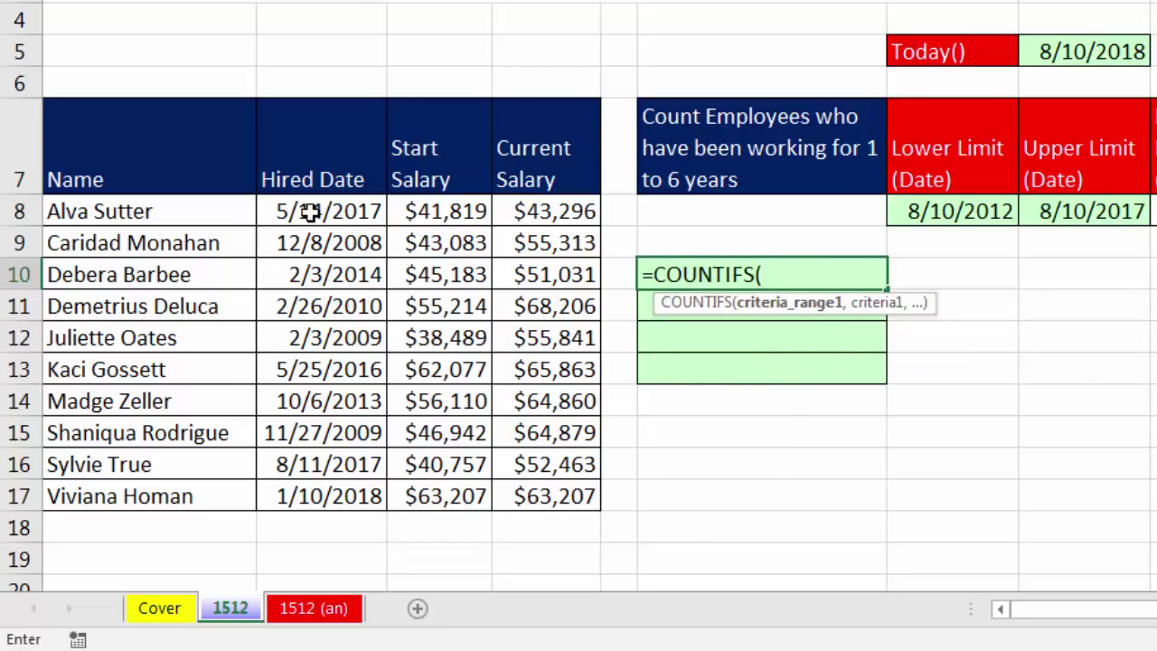
left_click_drag(305, 208, 330, 496)
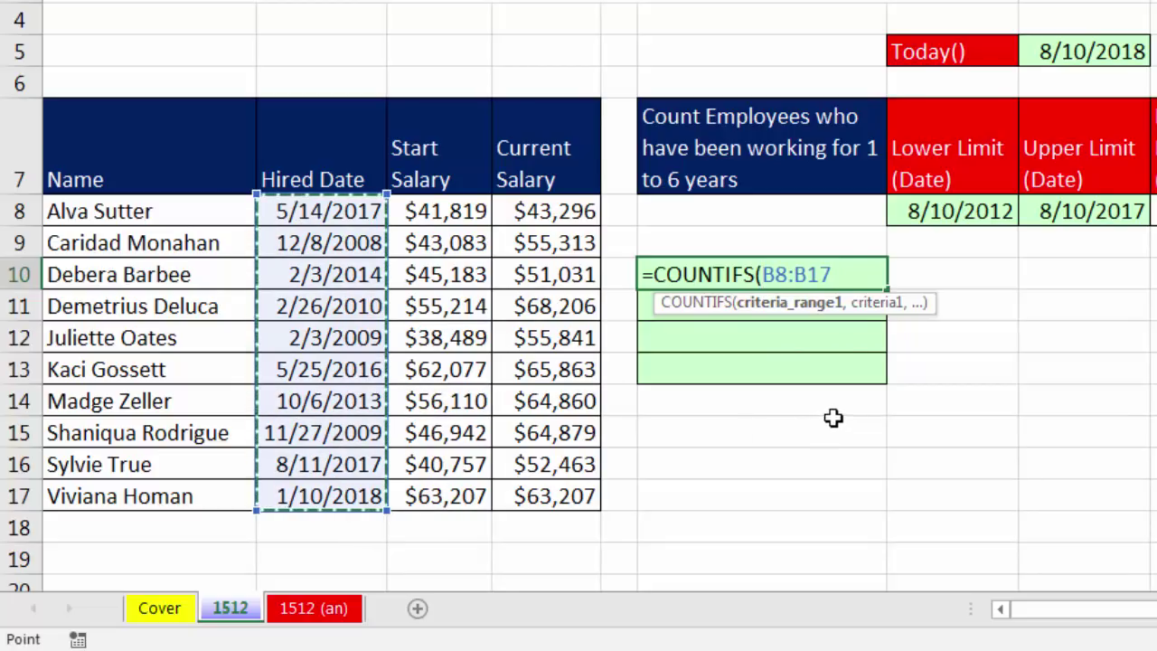
type(",\">=")
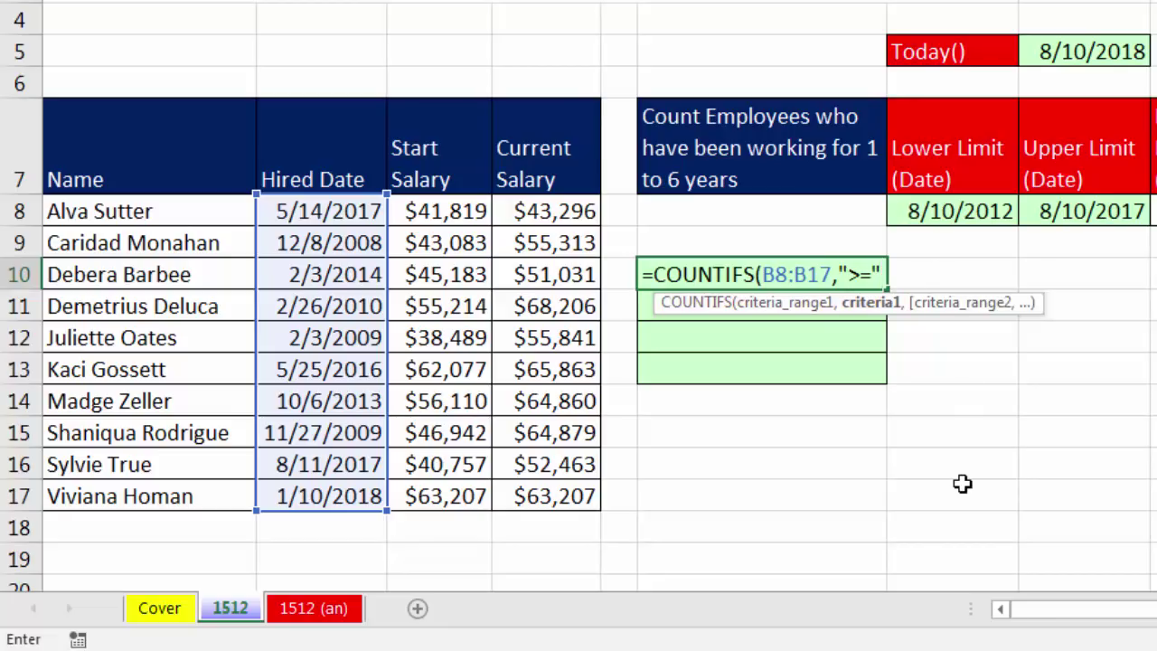
type("&")
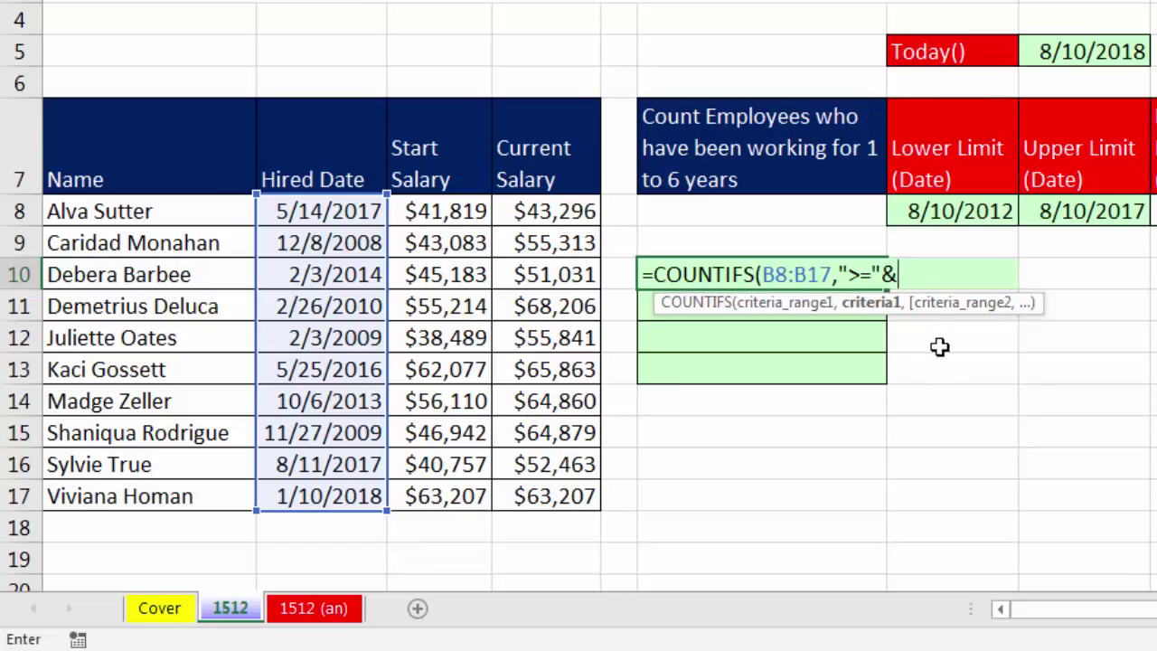
left_click(955, 210)
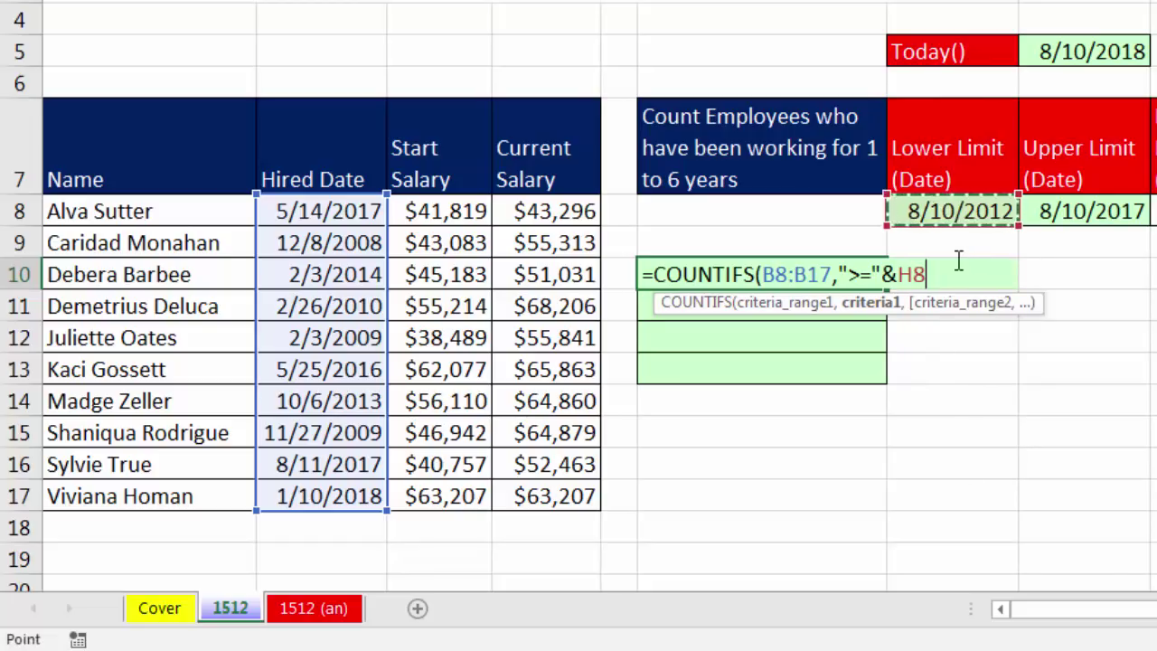
left_click(877, 302)
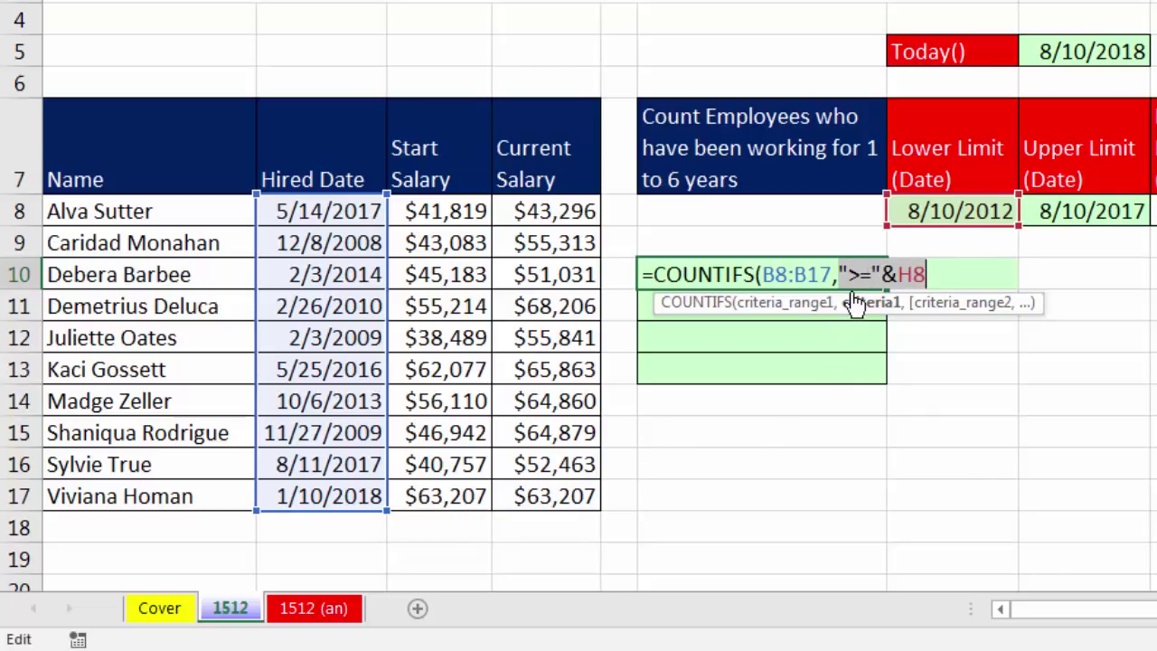
left_click(957, 271)
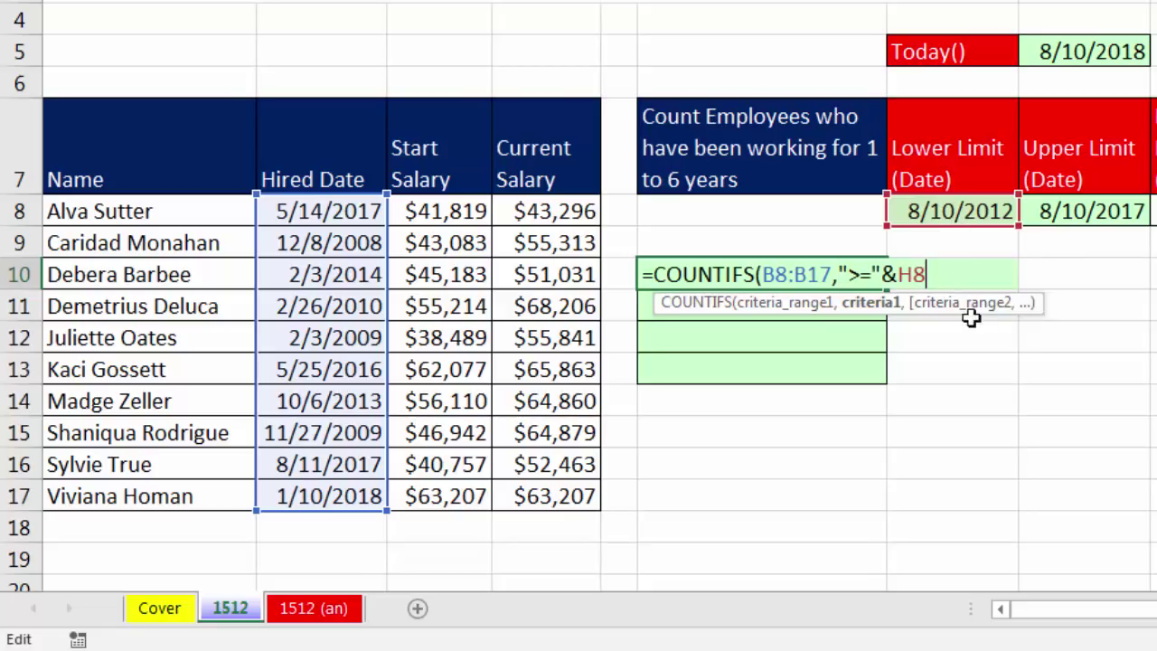
- Add the B8:B17 <= I8 criterion and enter the formula, returning 4
type(",")
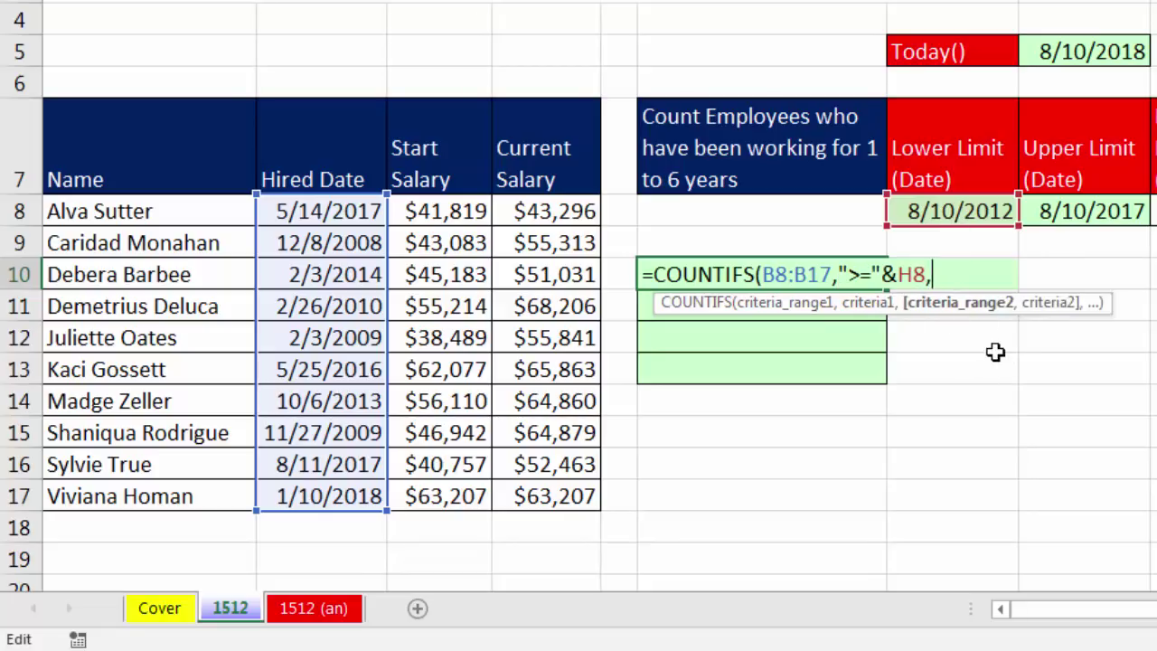
left_click_drag(339, 217, 313, 499)
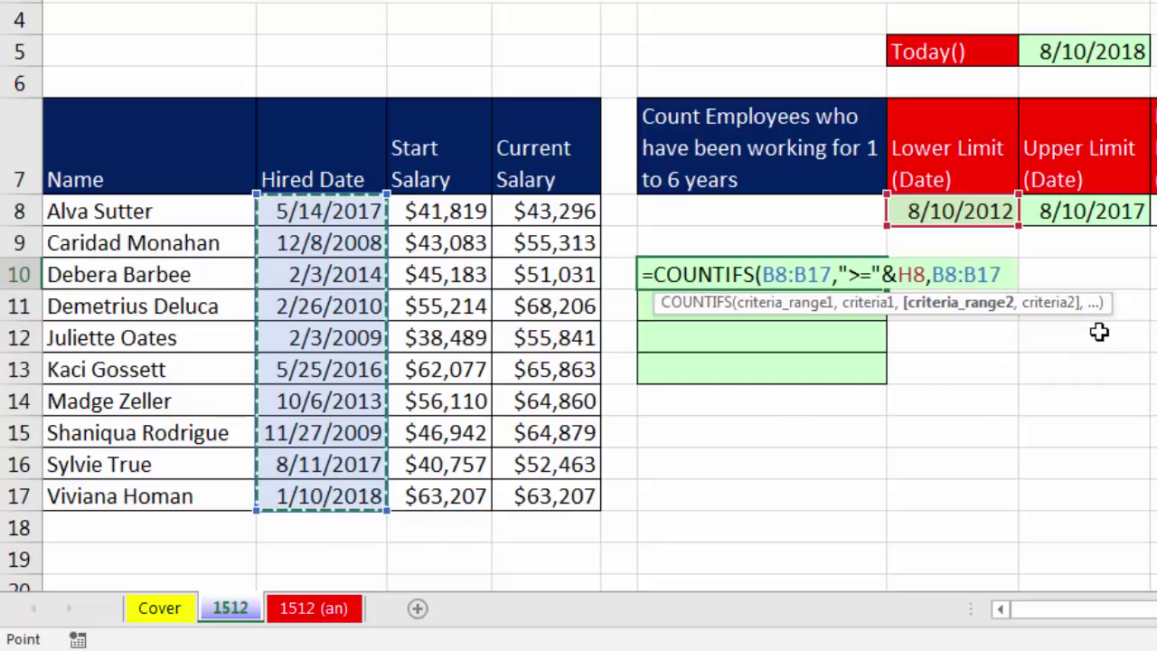
type(",")
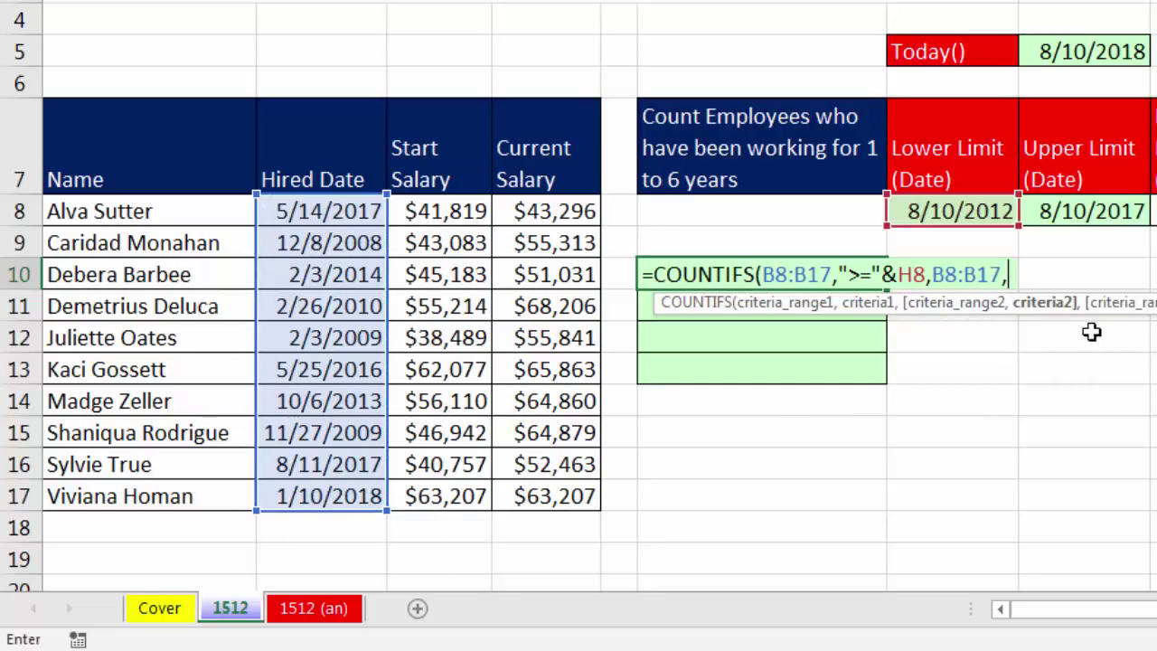
type("\"<=")
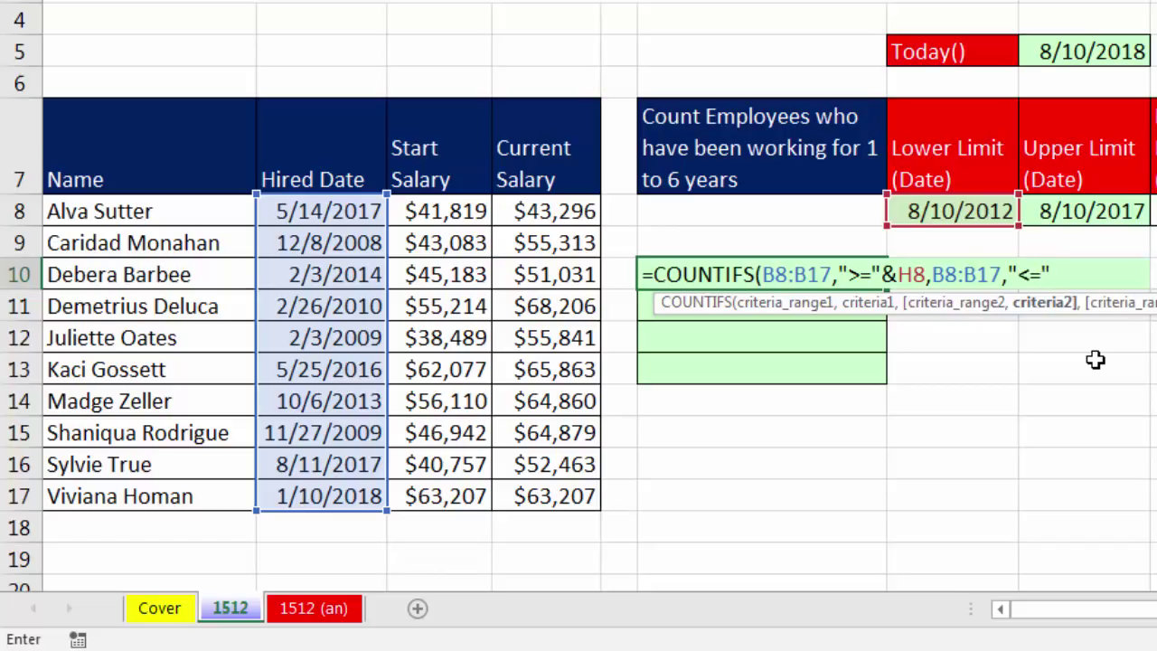
type("\"&")
left_click(1073, 208)
type(")")
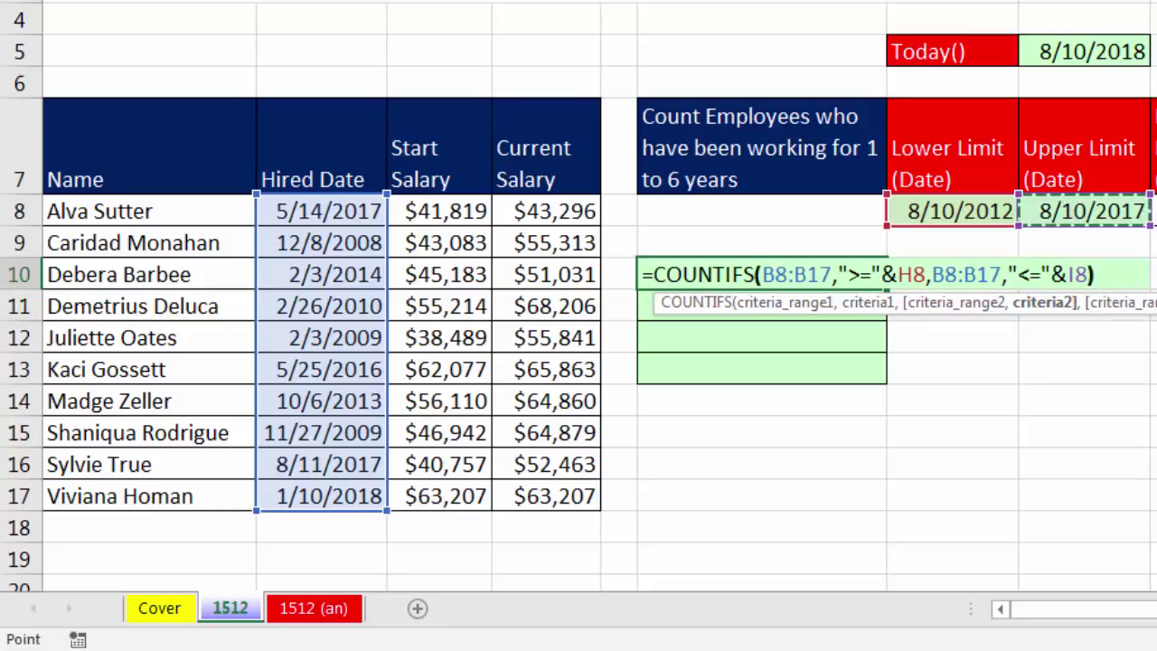
key("Return")
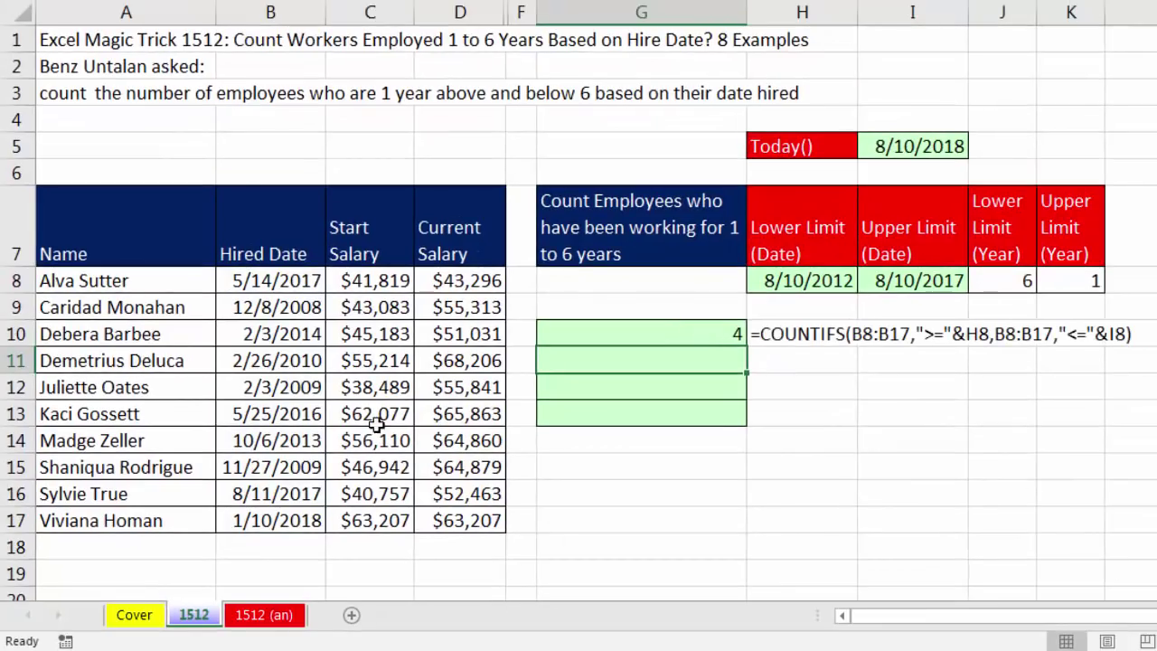
- Select rows A15:D15 and A17:D17 to verify them, then columns D to F
left_click(126, 470)
left_click_drag(126, 470, 470, 470)
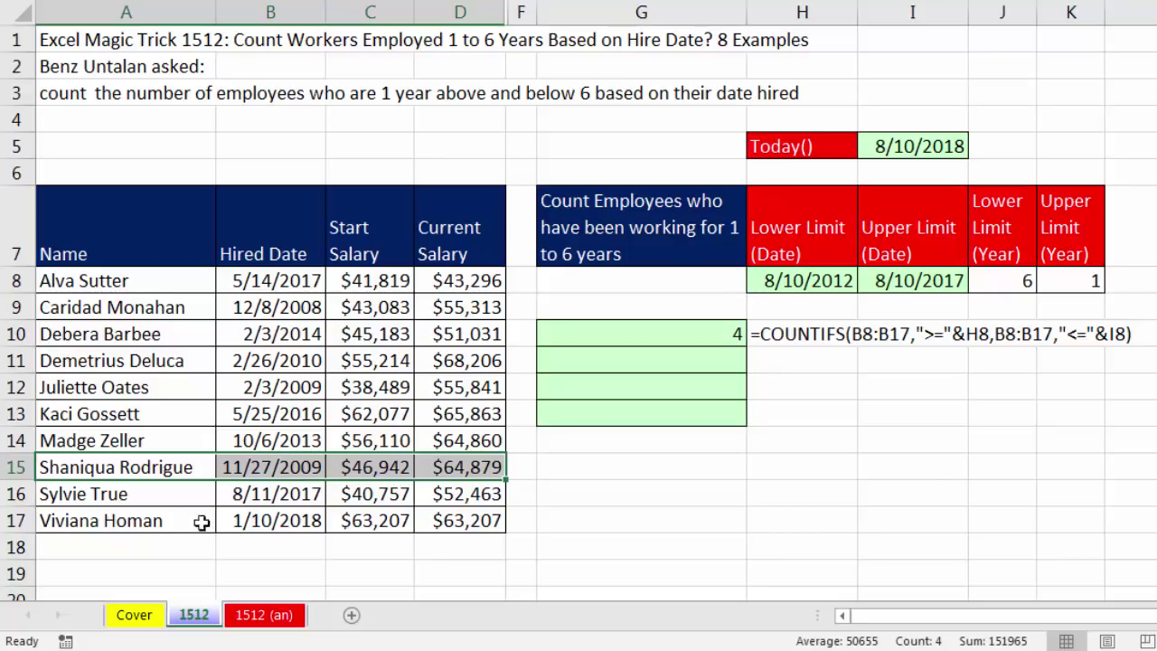
left_click_drag(136, 521, 456, 528)
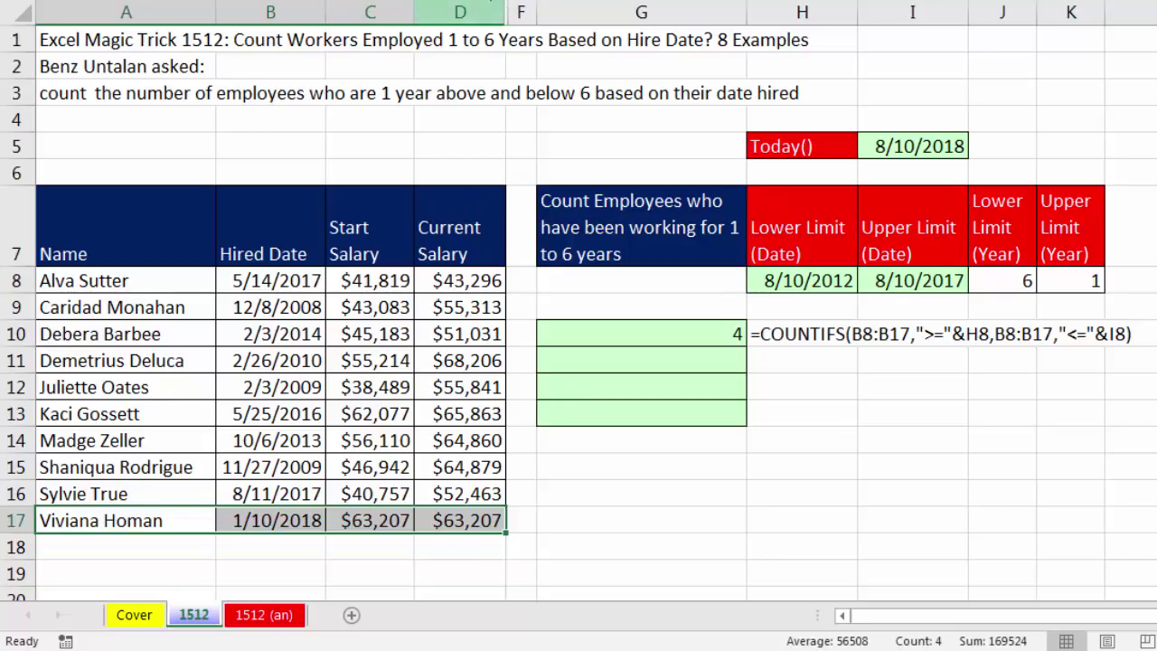
left_click_drag(461, 11, 524, 15)
- Unhide the AND Count column E and review G10's COUNTIFS formula without changing it
right_click(527, 22)
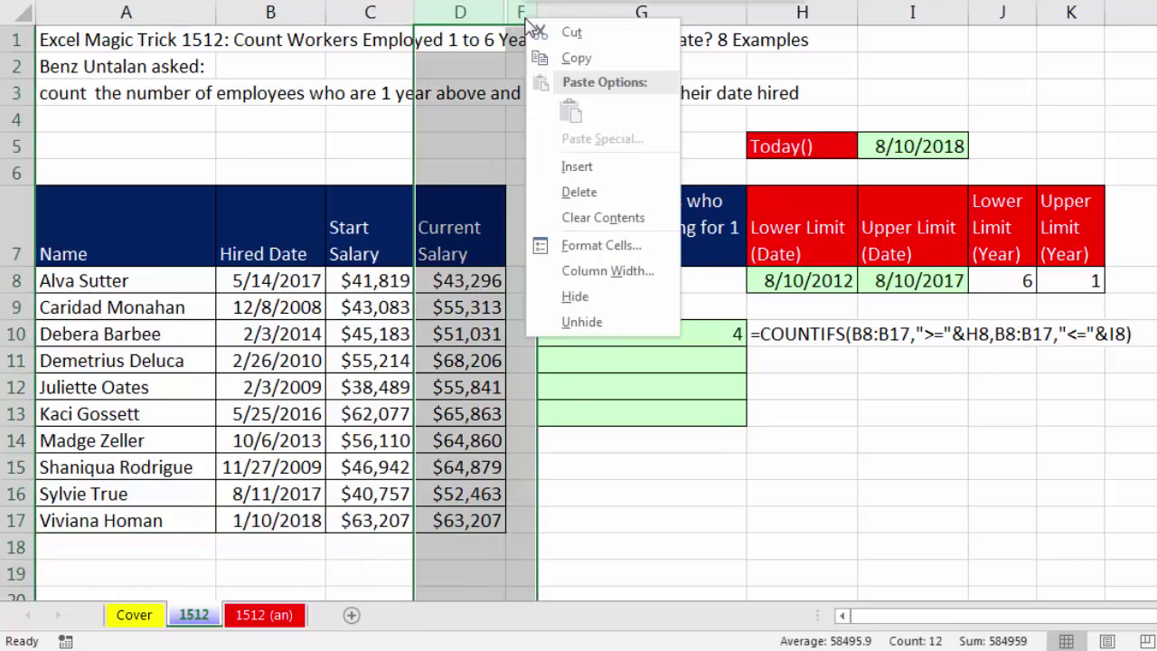
left_click(593, 322)
left_click(548, 284)
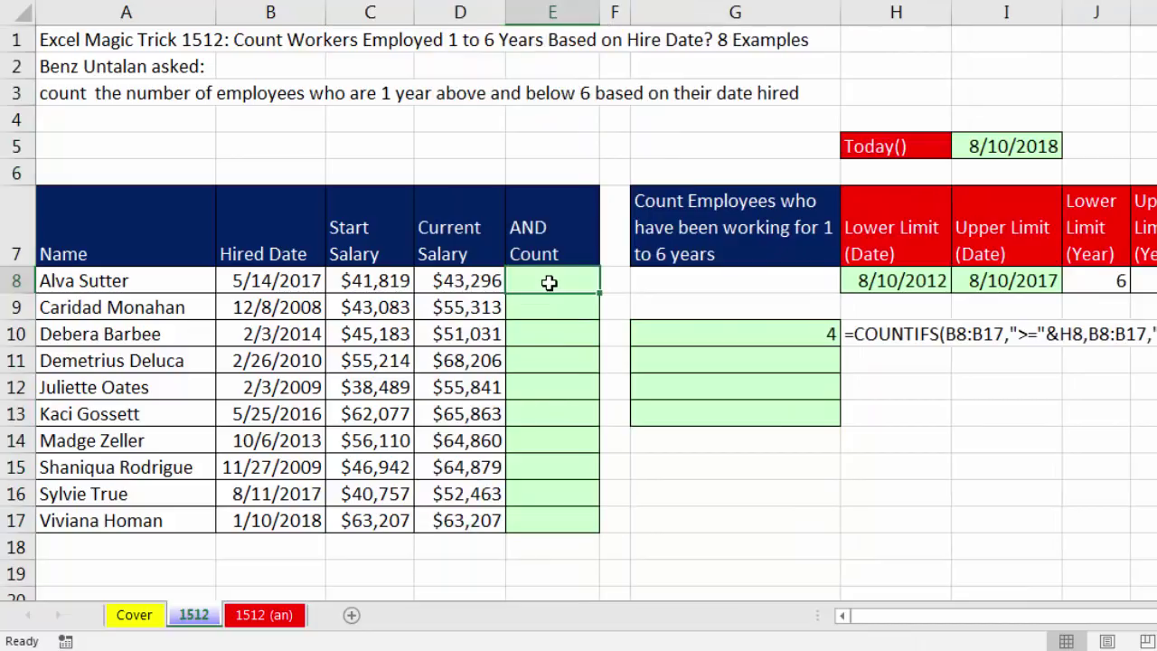
left_click(732, 338)
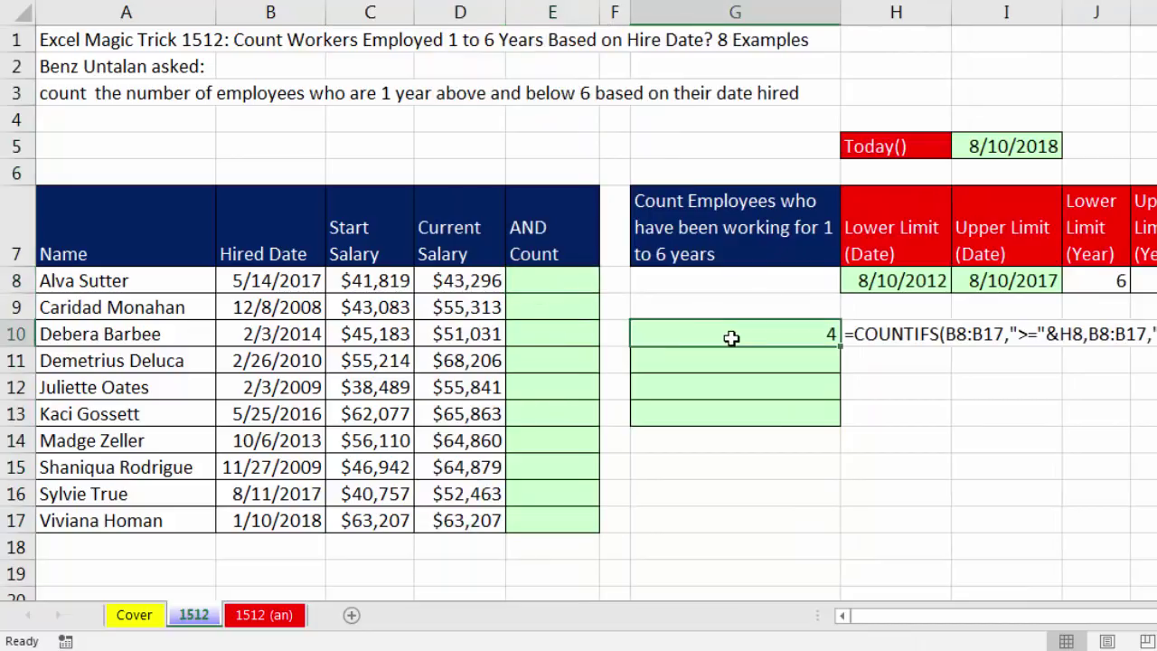
key("F2")
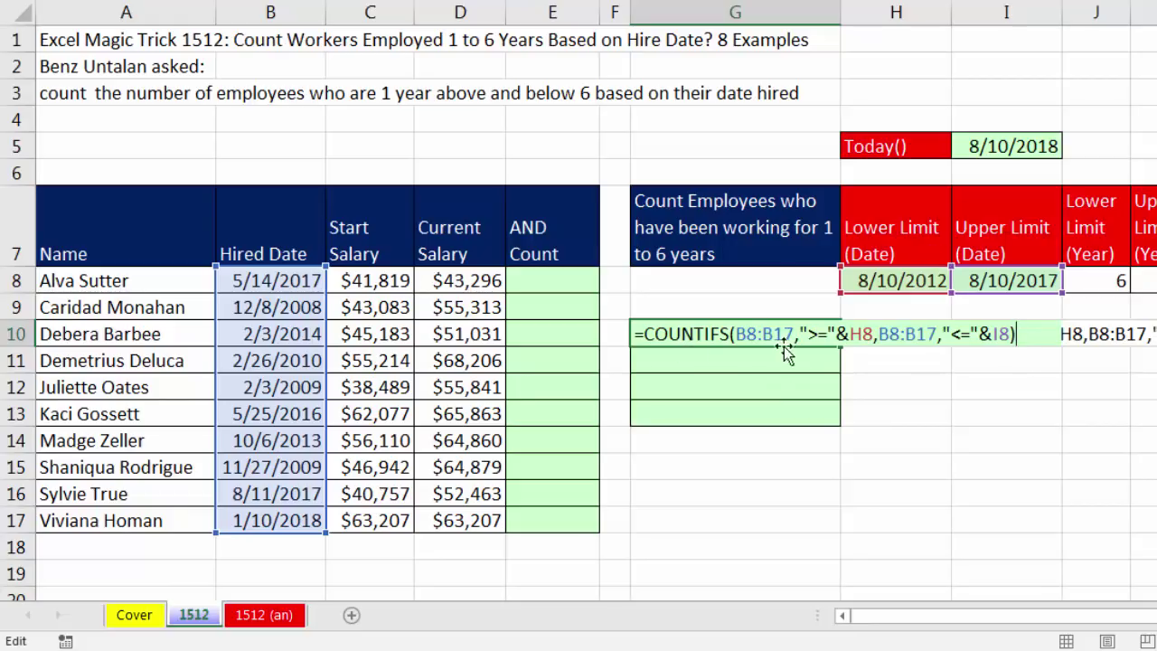
key("Return")
left_click(560, 303)
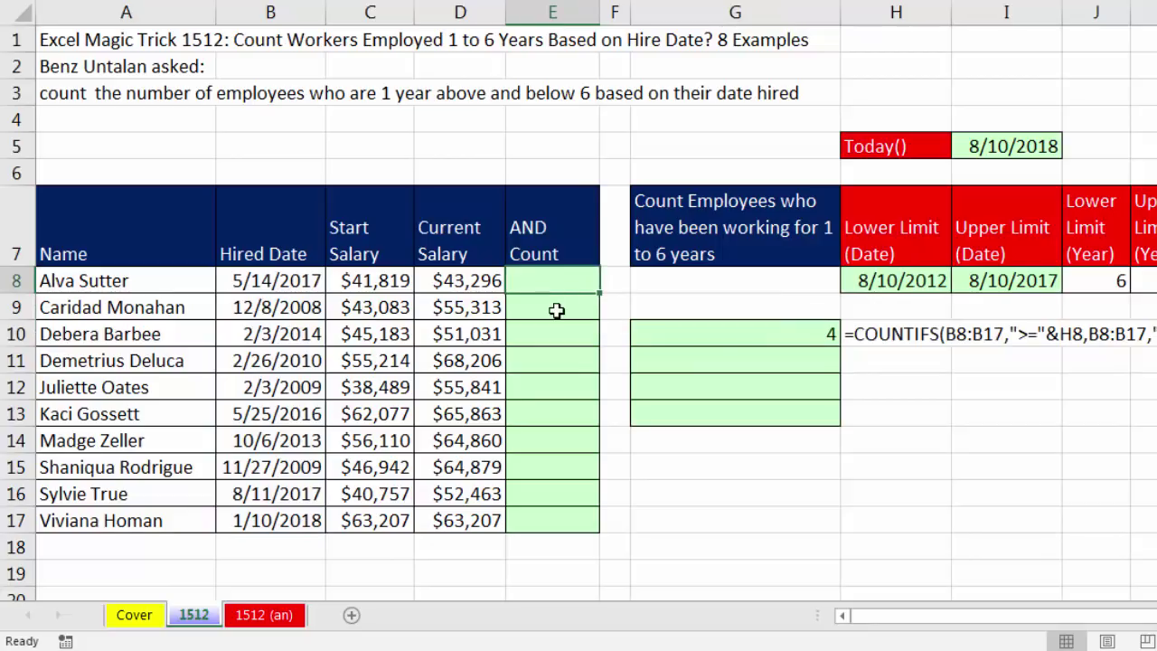
left_click(550, 334)
- Build =AND(B8>=$H$8,B8<=$I$8) in E8 with absolute limit references
left_click(561, 282)
type("=and")
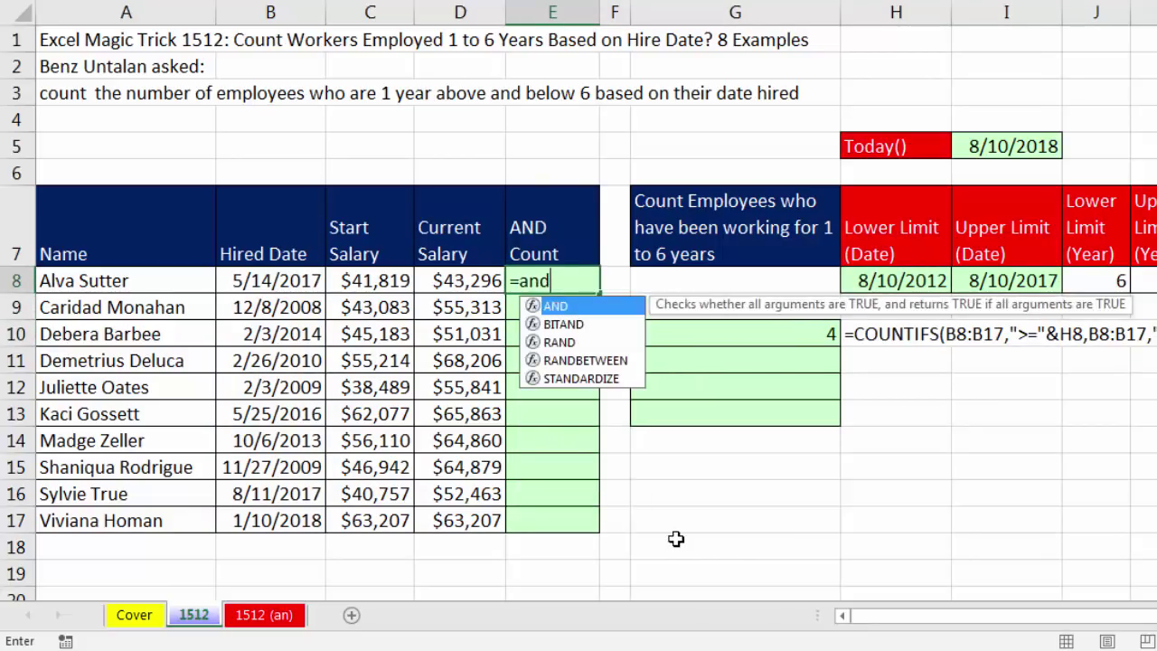
key("Tab")
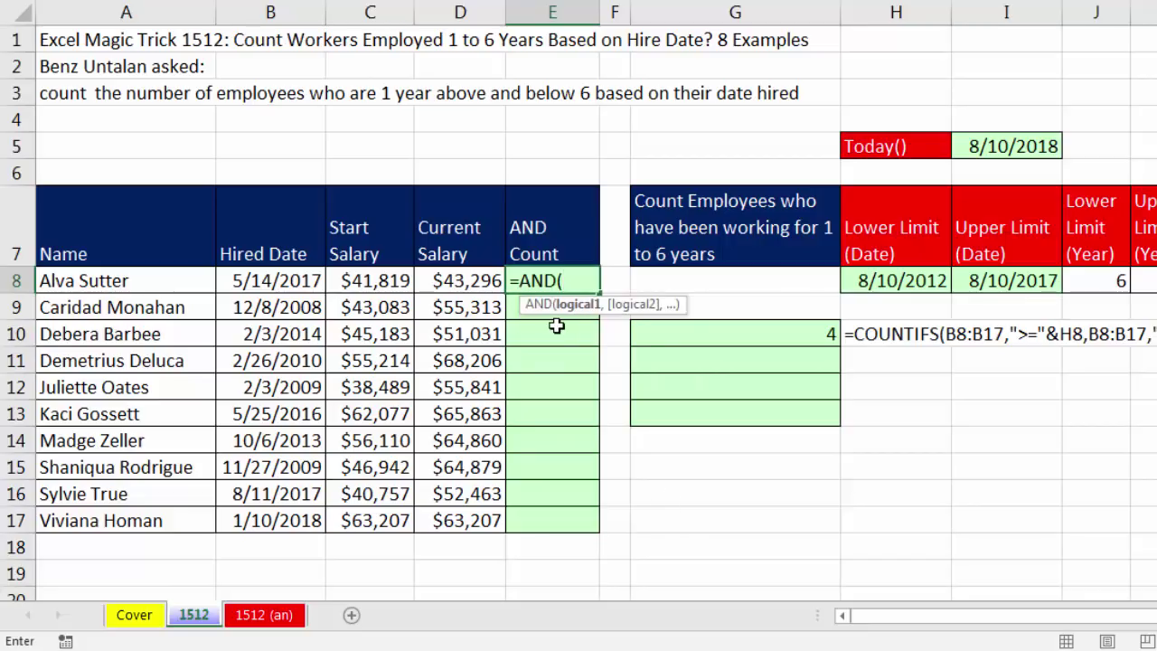
left_click(283, 281)
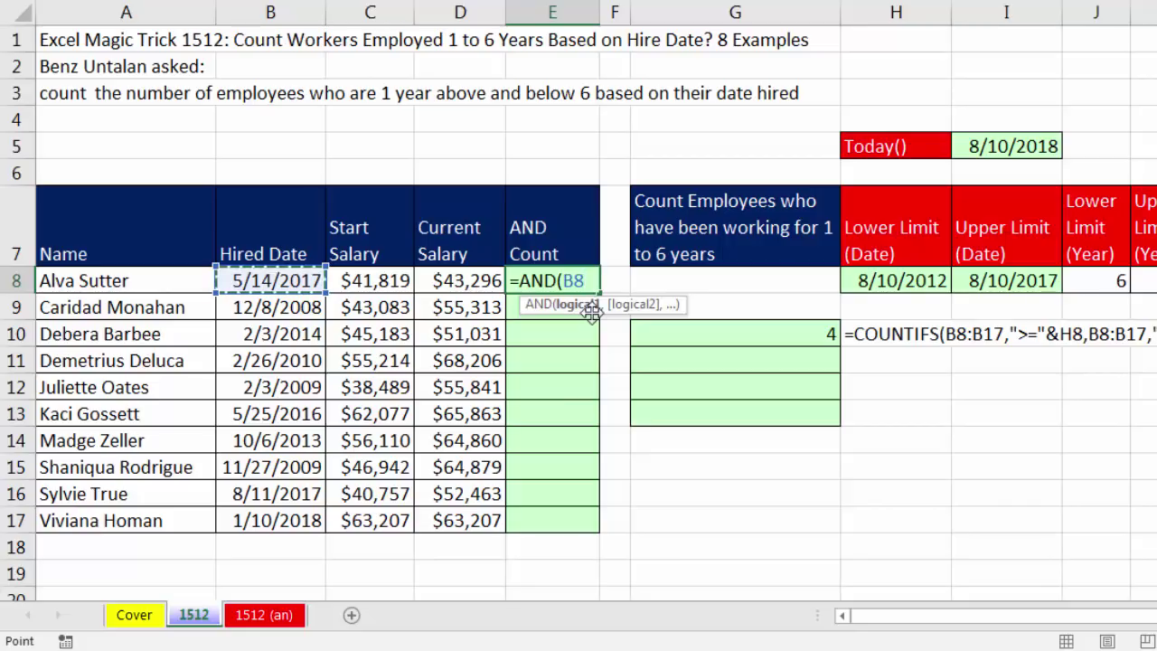
type(">")
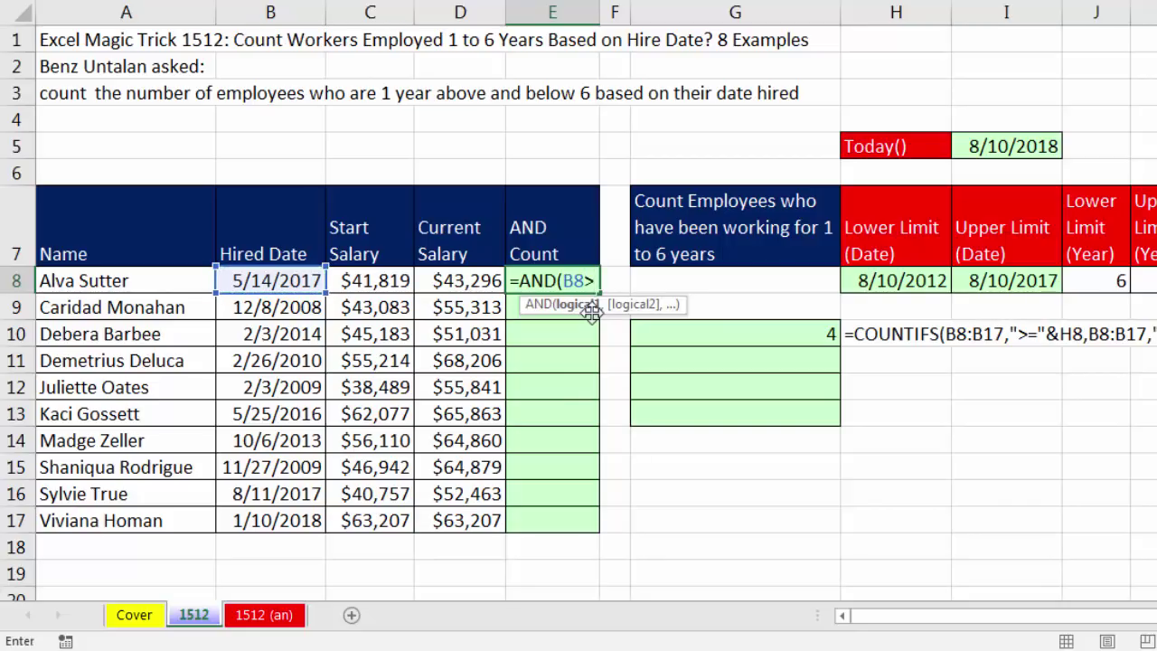
type("+")
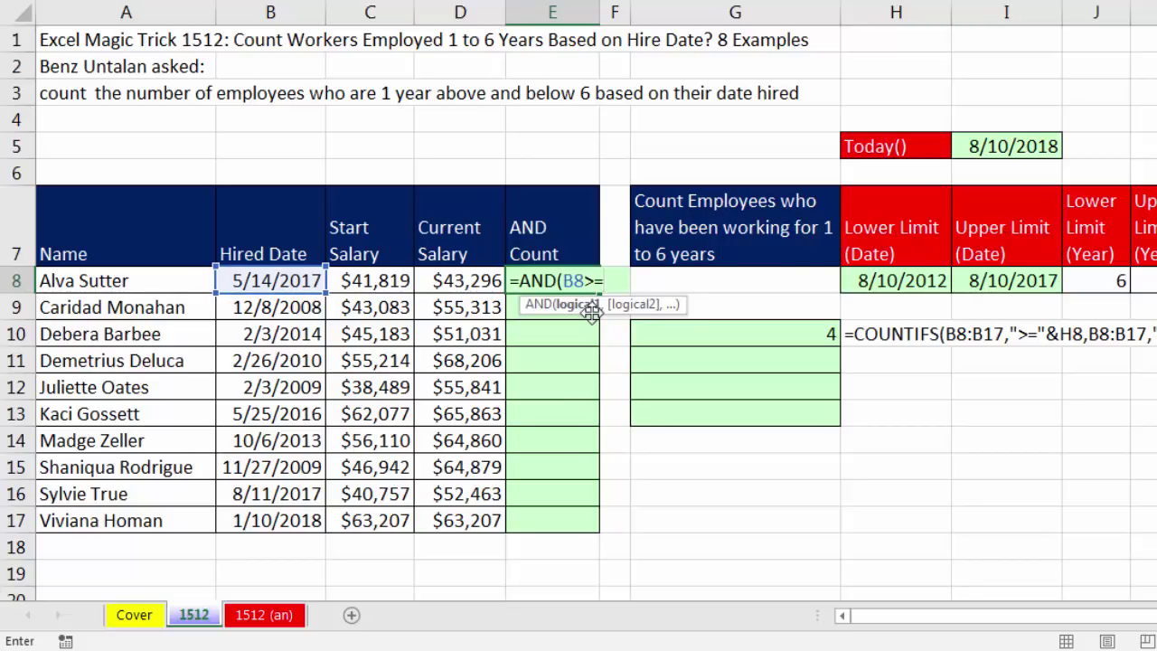
left_click(881, 282)
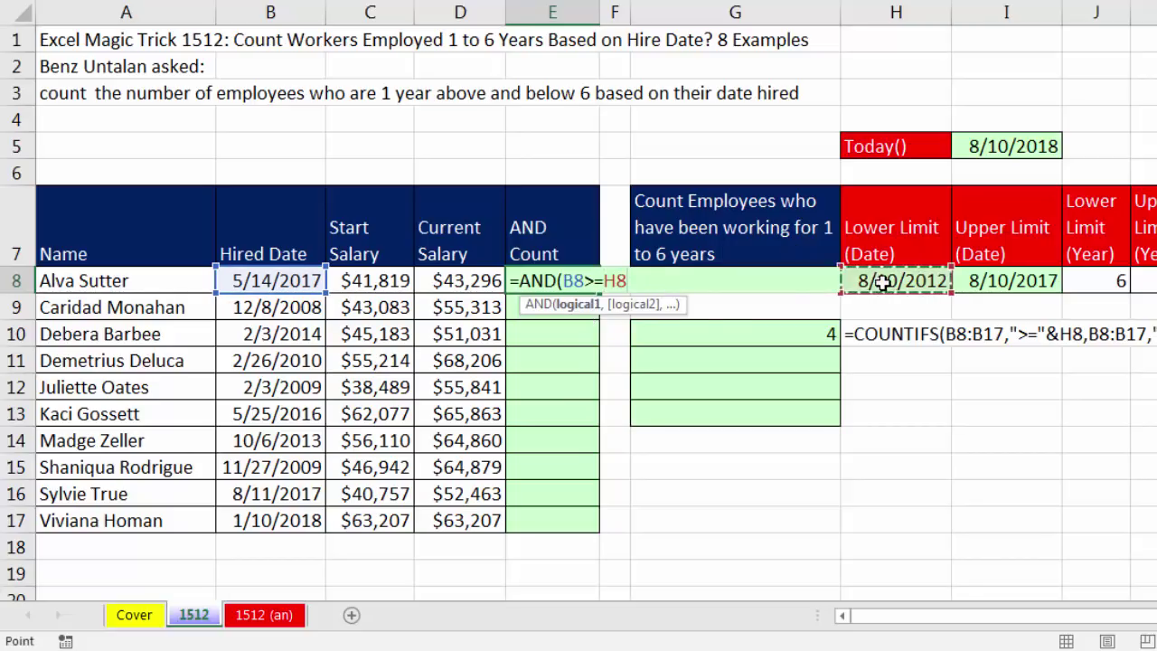
key("F4")
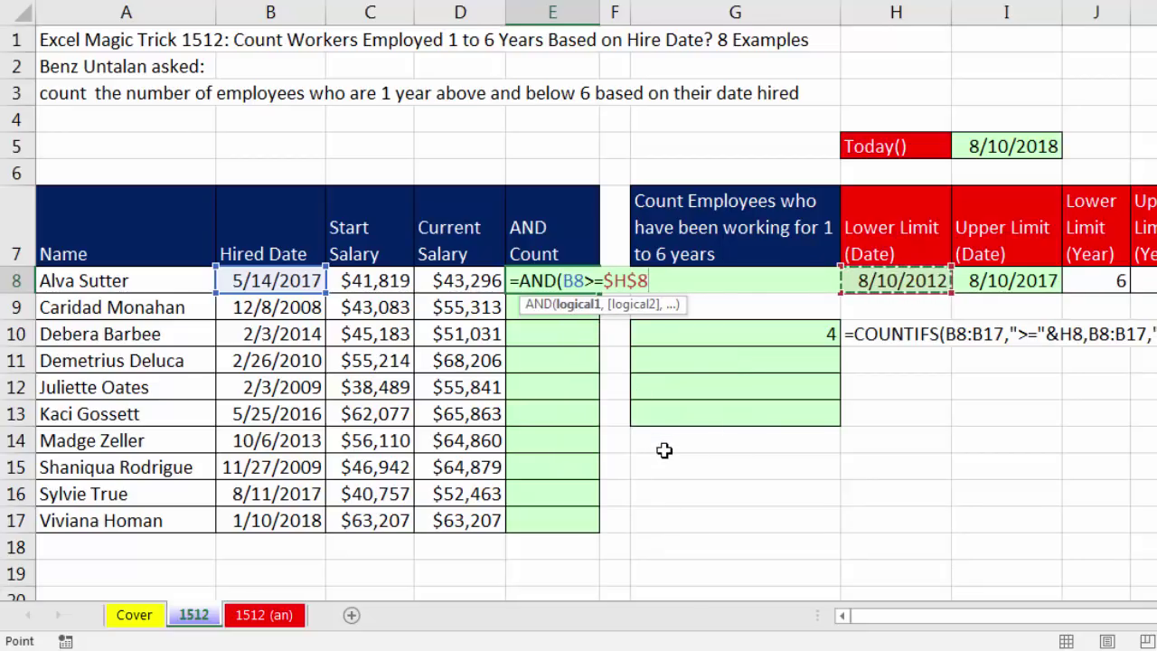
type(",")
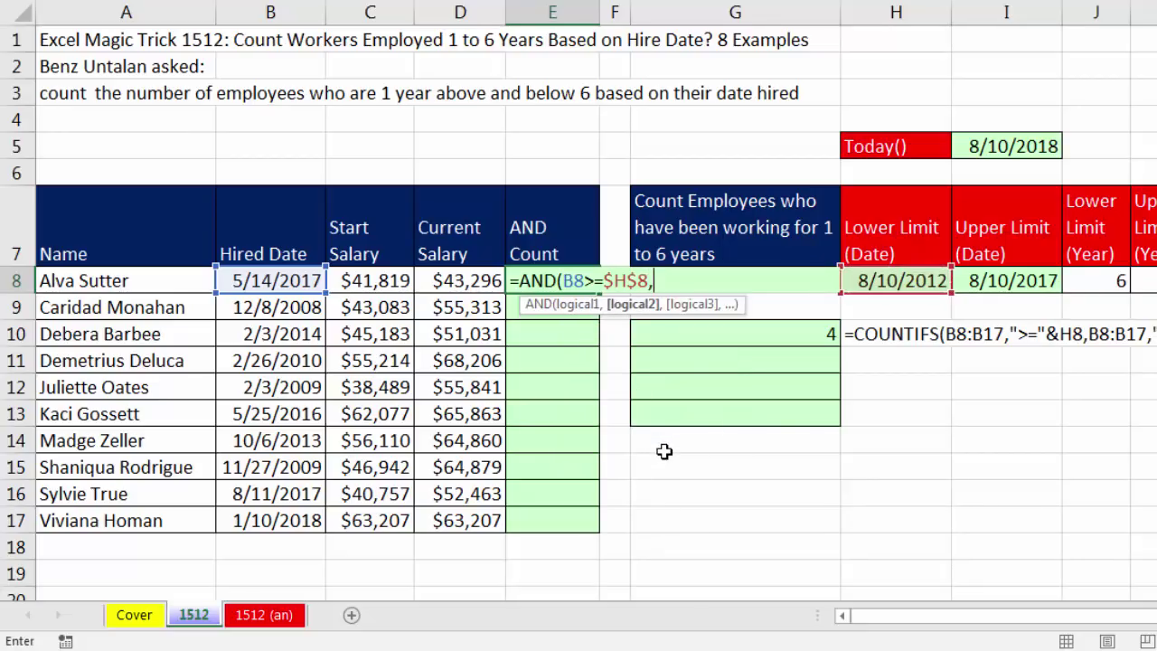
left_click(263, 282)
type("<=")
left_click(1031, 280)
key("F4")
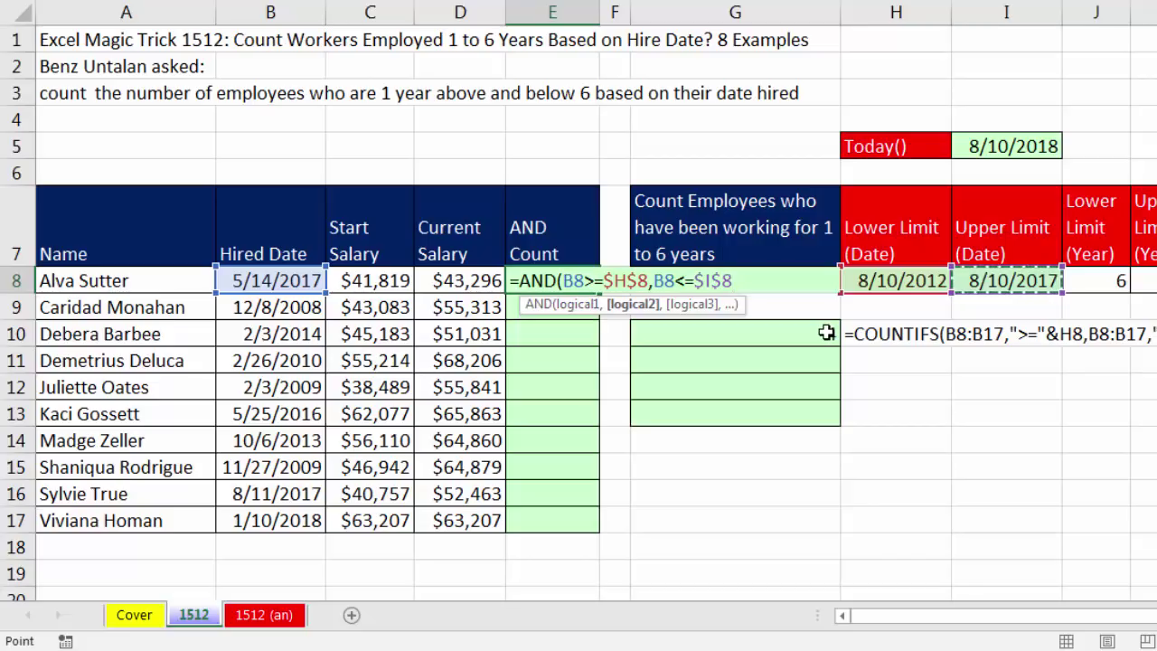
type(")")
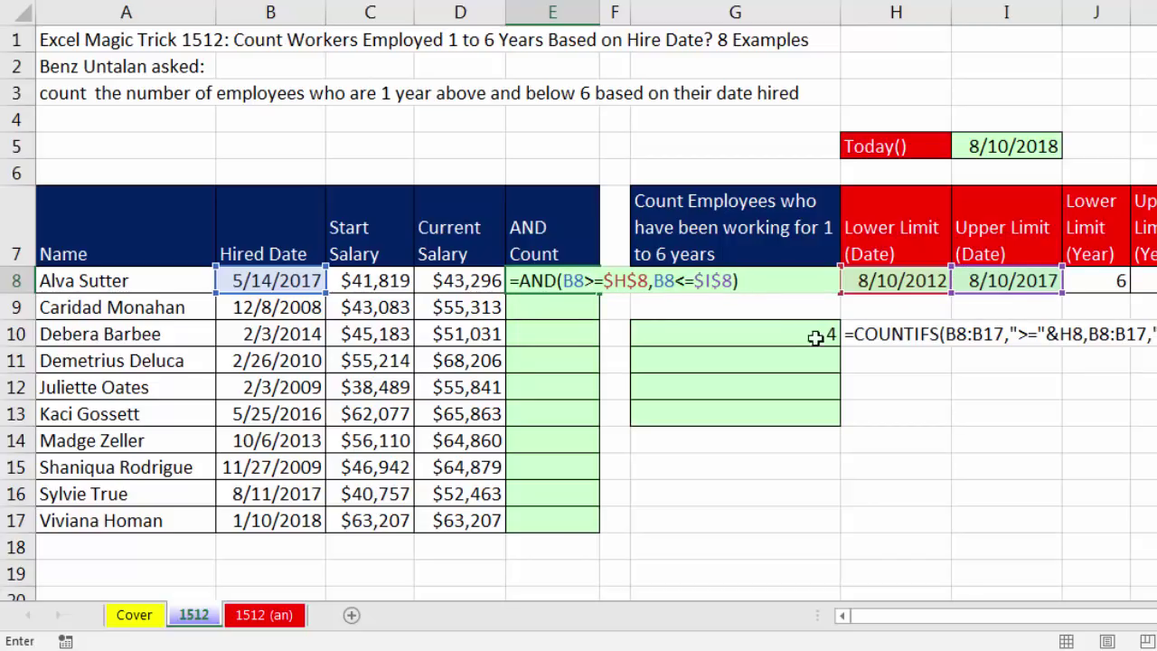
- Inspect both conditions, confirm E8 showing TRUE, and fill it down to E17
left_click(574, 284)
left_click(579, 305)
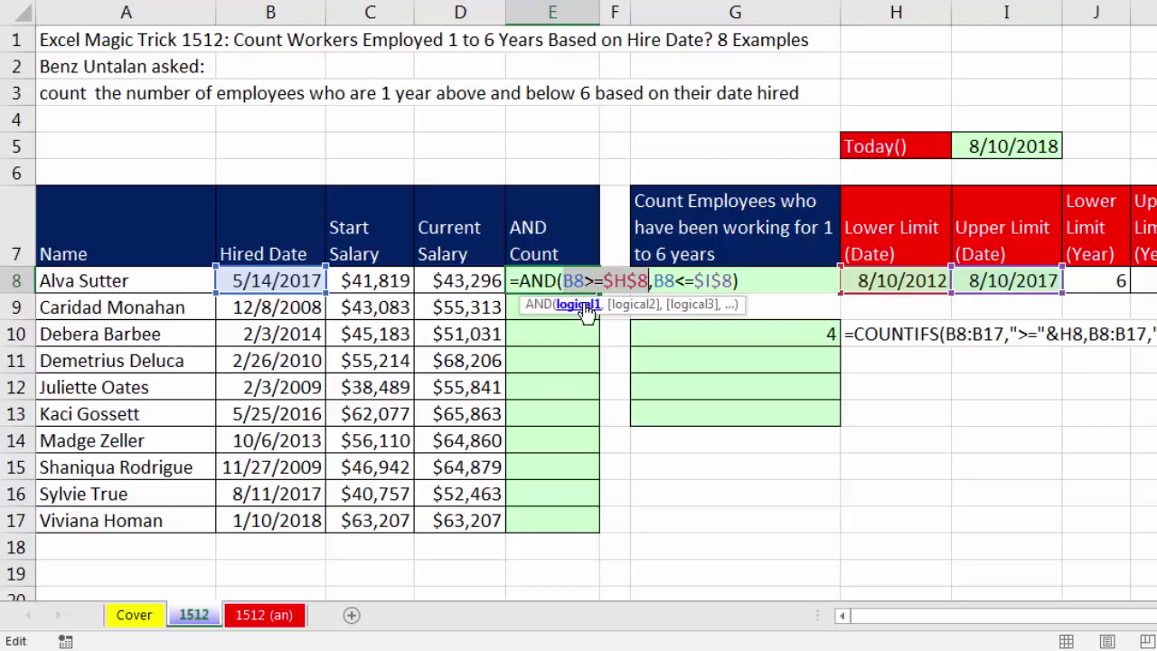
left_click(633, 305)
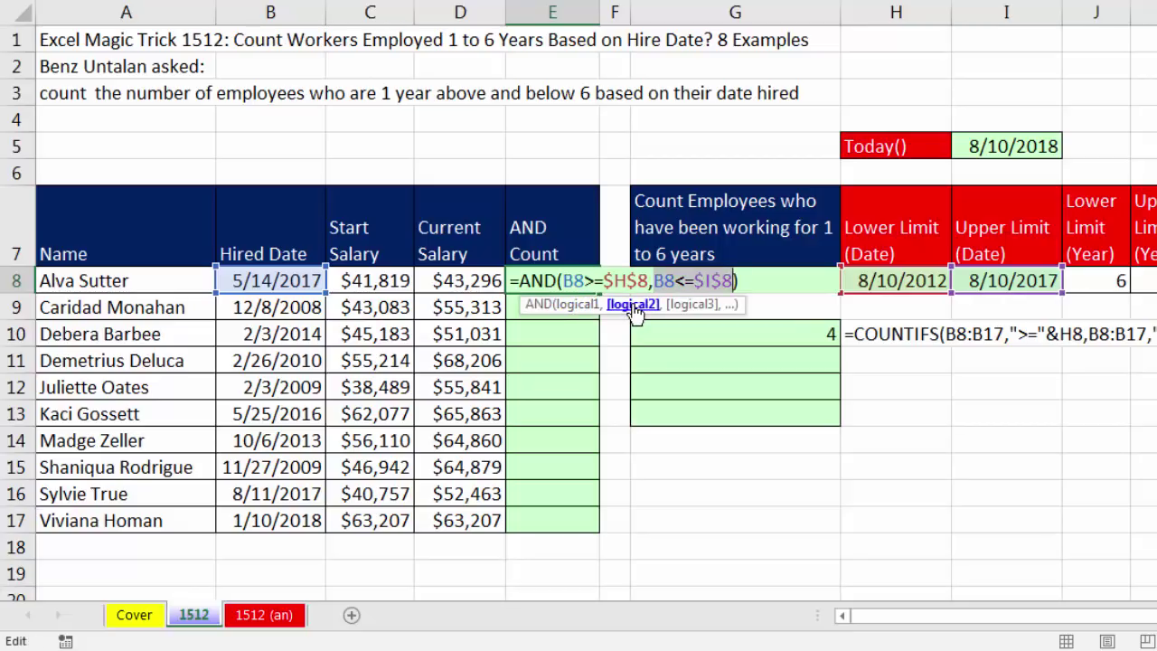
double_click(539, 282)
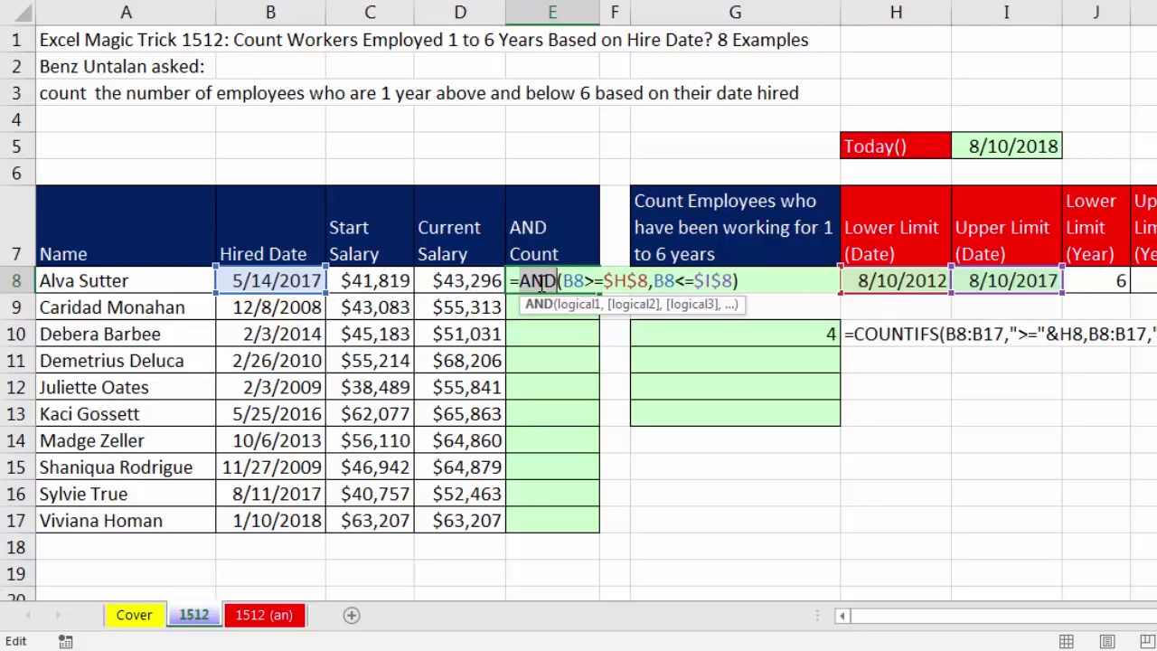
key("ctrl+Return")
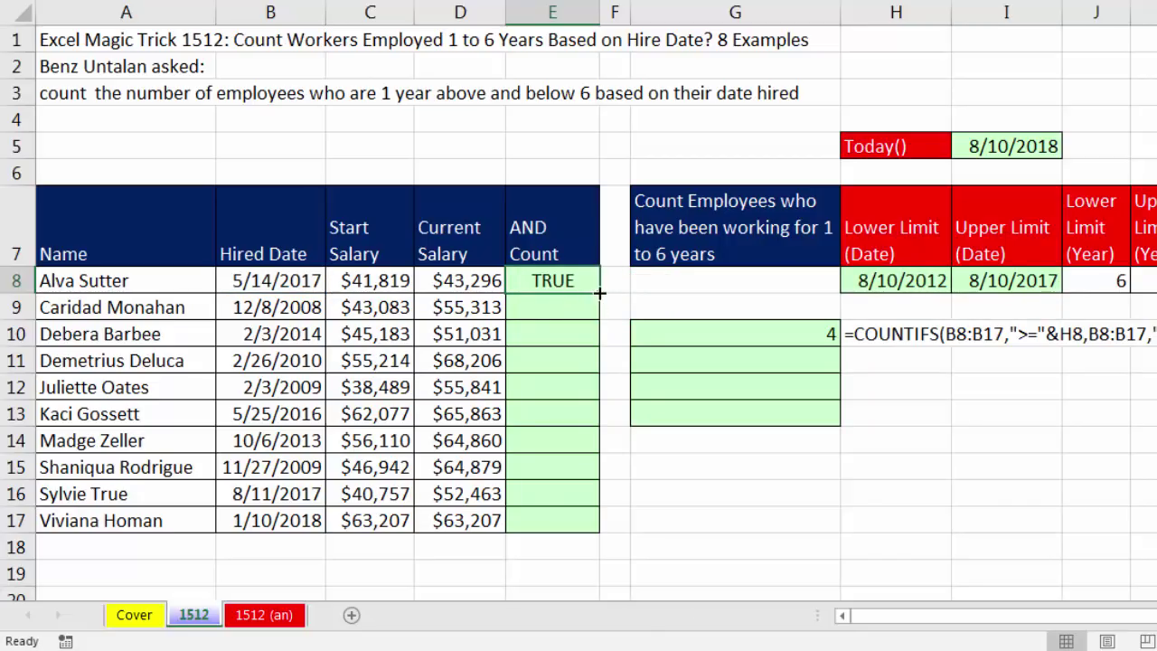
double_click(599, 292)
left_click_drag(78, 524, 568, 524)
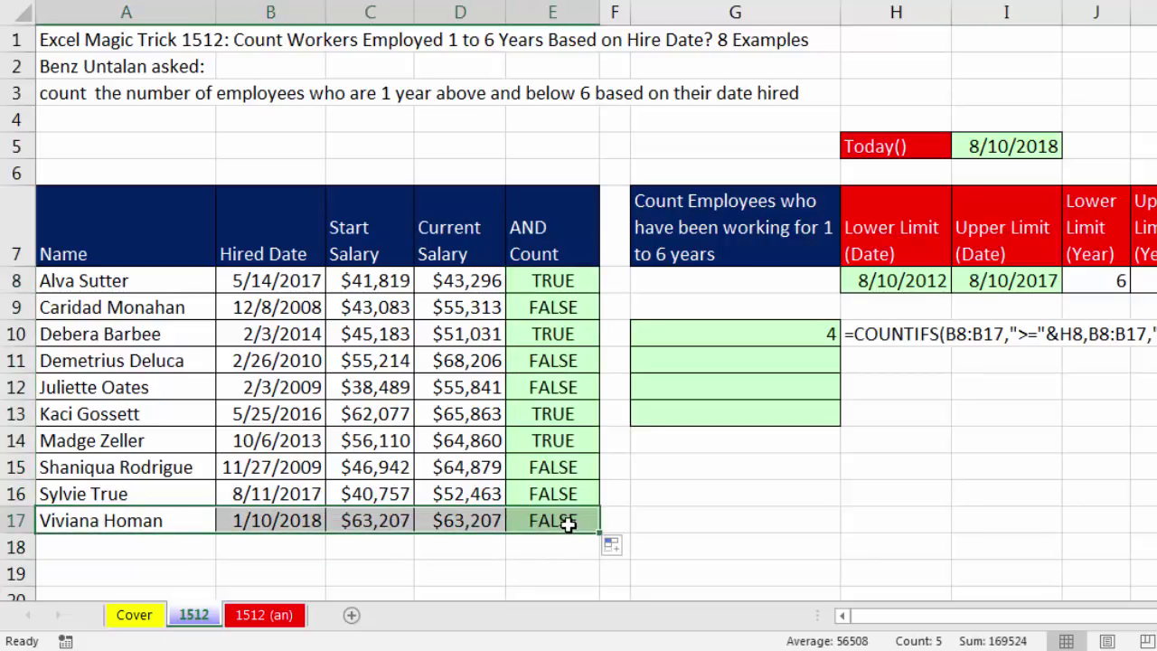
left_click_drag(71, 465, 549, 463)
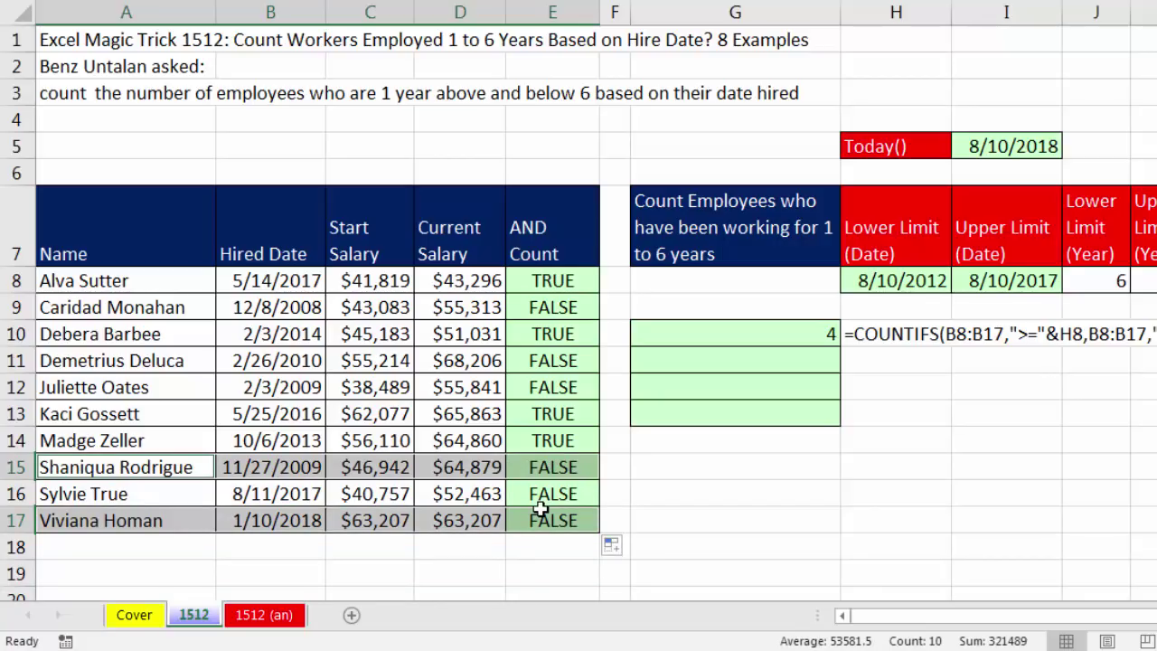
double_click(550, 282)
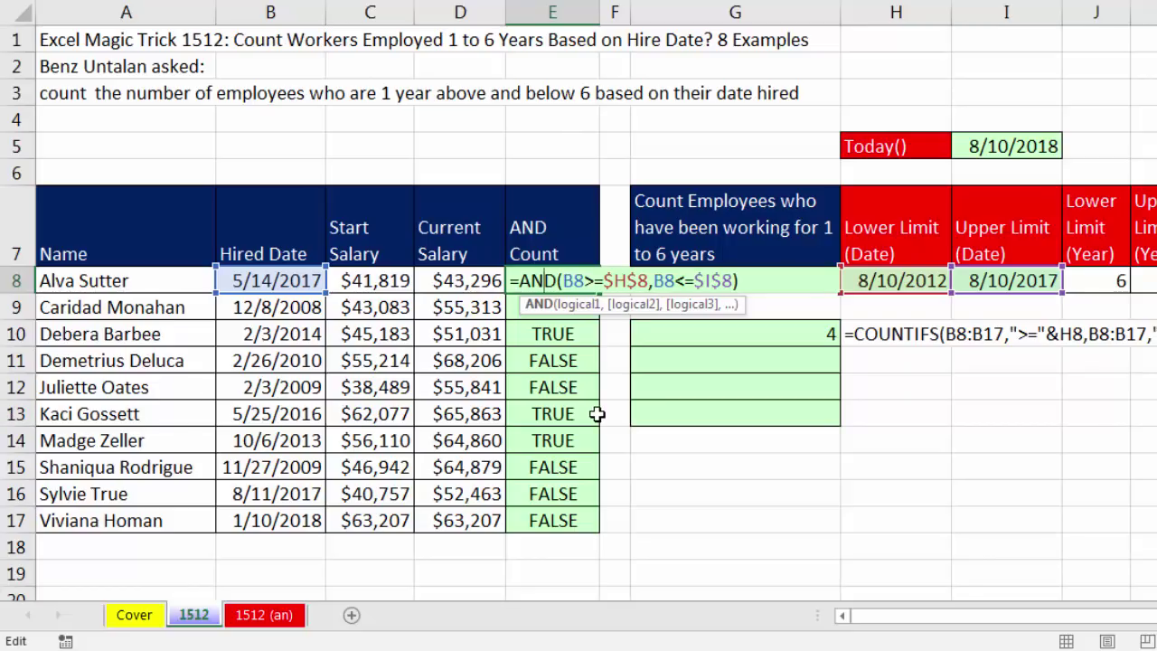
key("ctrl+Return")
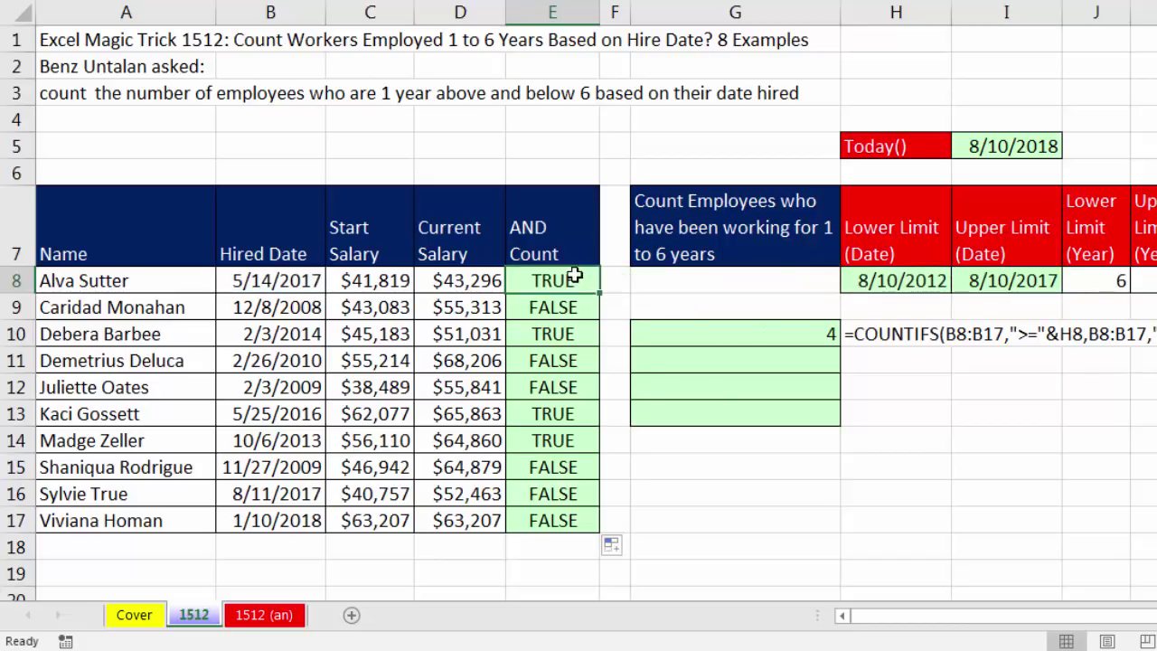
left_click(715, 360)
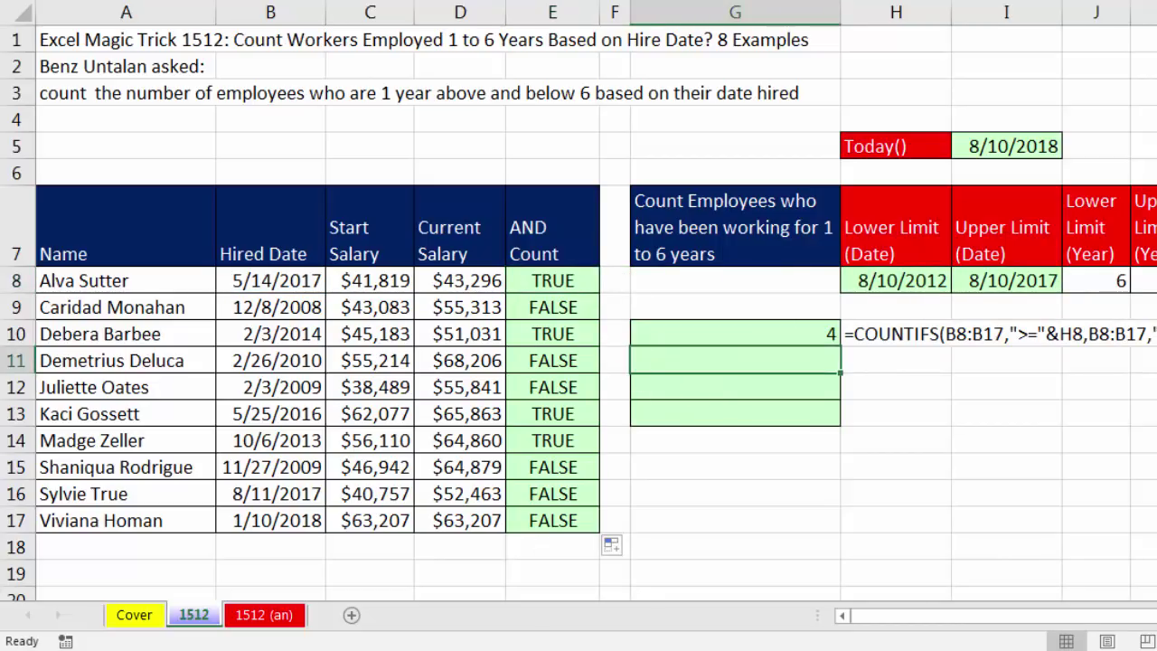
- Enter =COUNTIFS(E8:E17,TRUE) in G11 to count the TRUE flags
type("=")
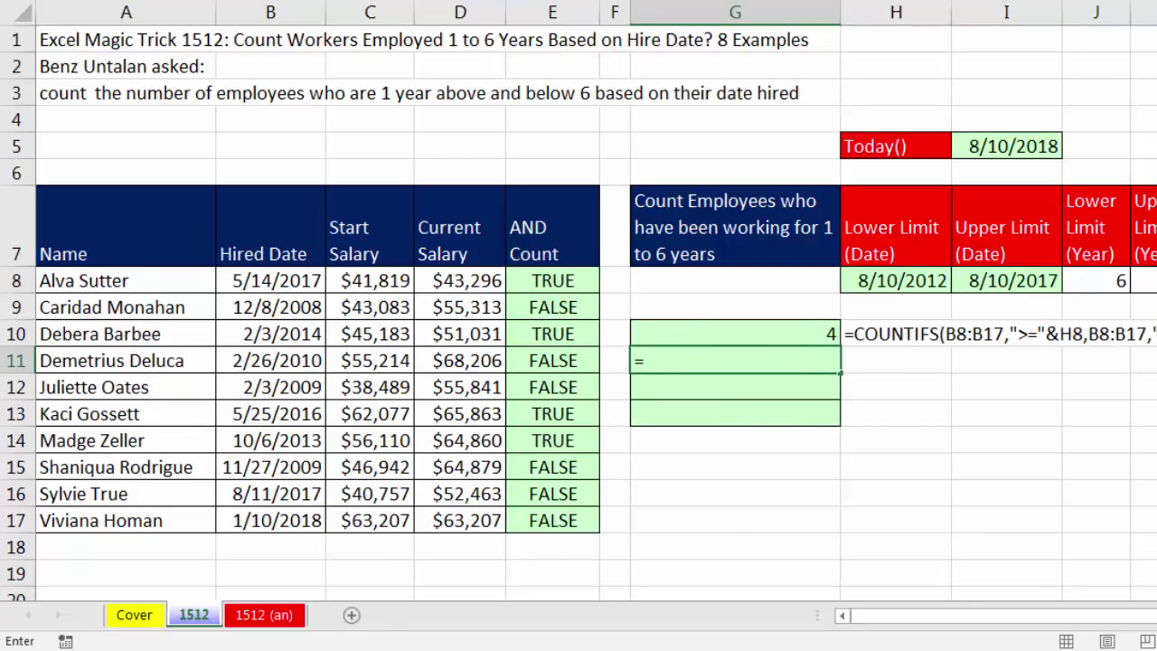
type("countifs")
key("Tab")
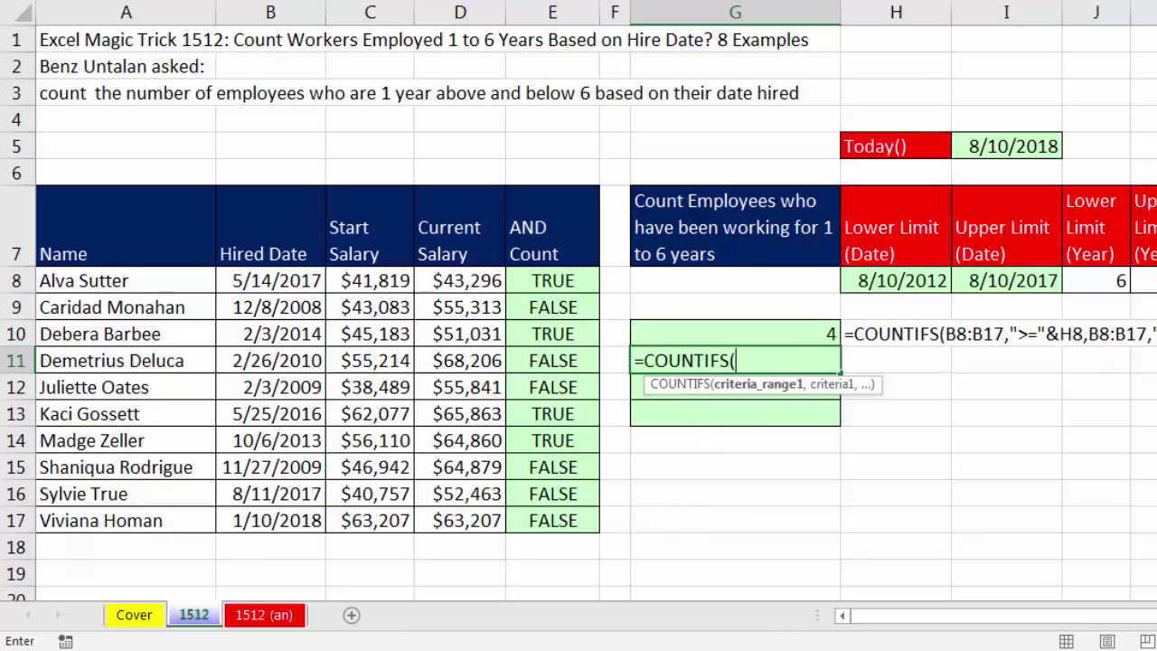
left_click_drag(542, 281, 545, 527)
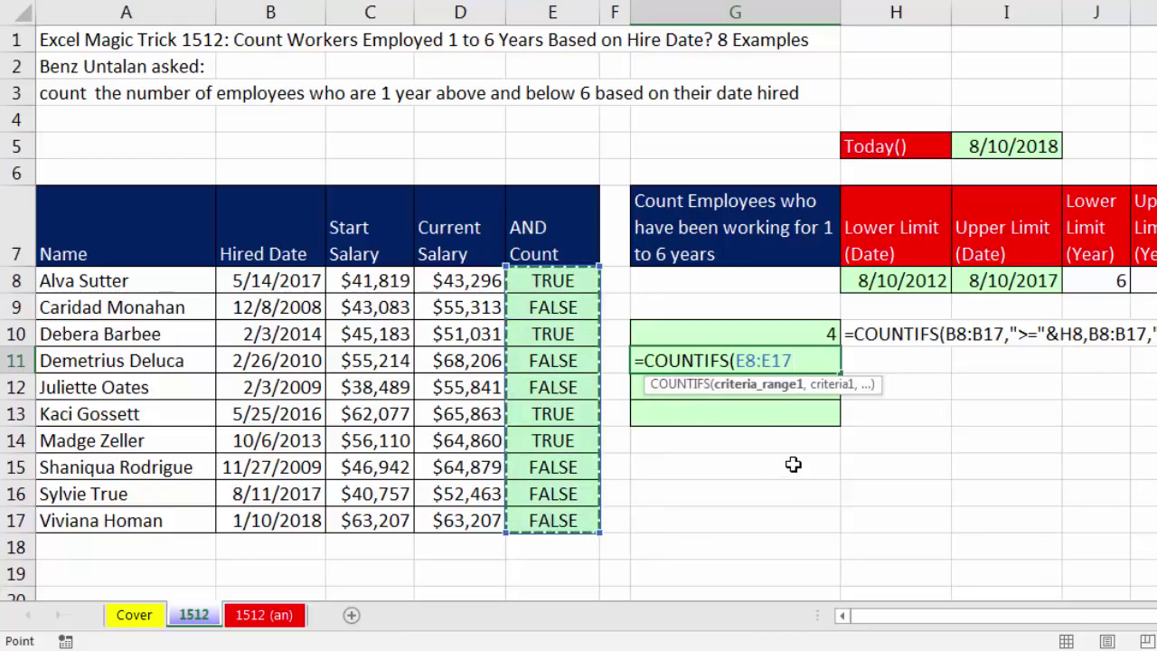
type(",TRUE)")
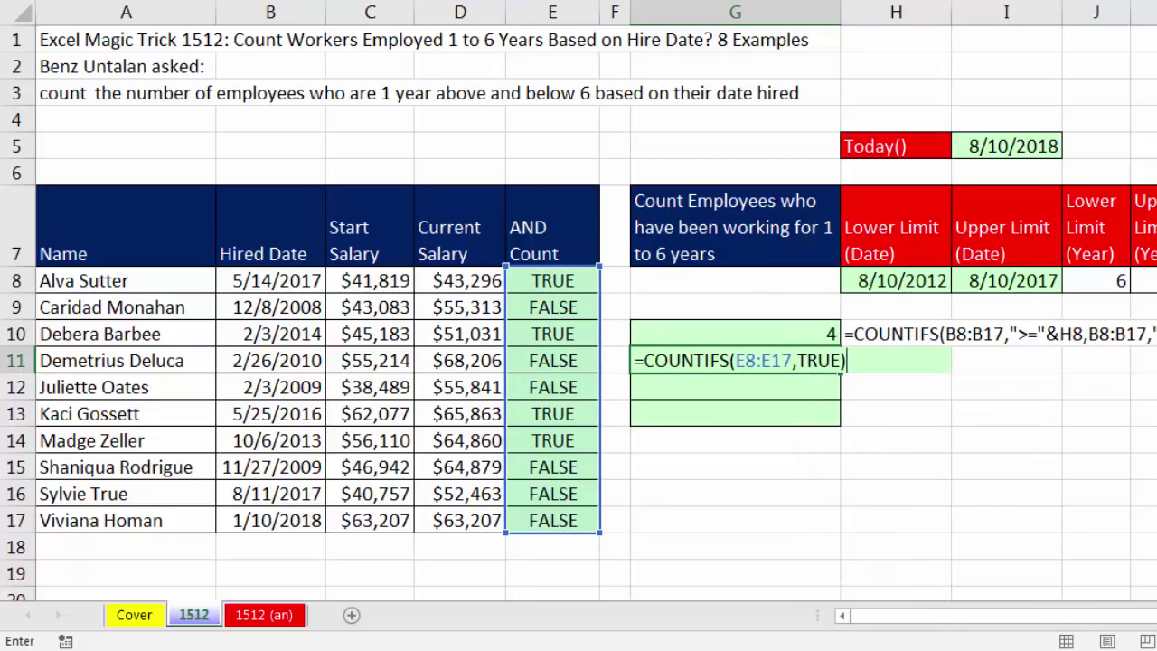
key("Return")
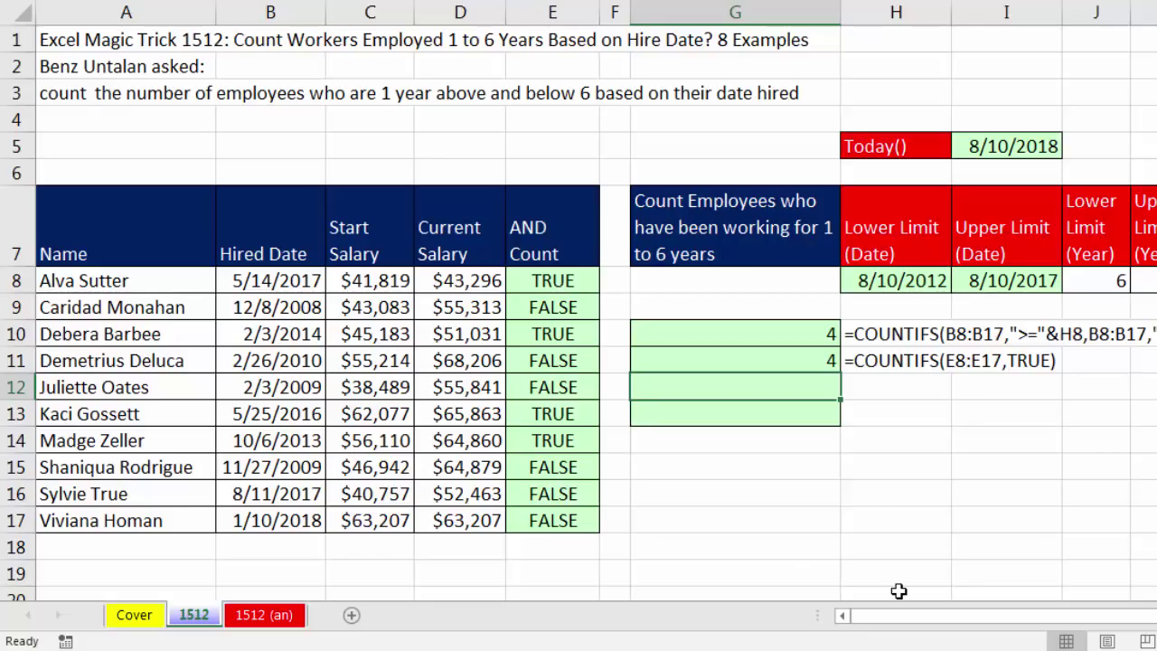
- Enter =SUM(E8:E17) in G12
type("=sum")
key("Tab")
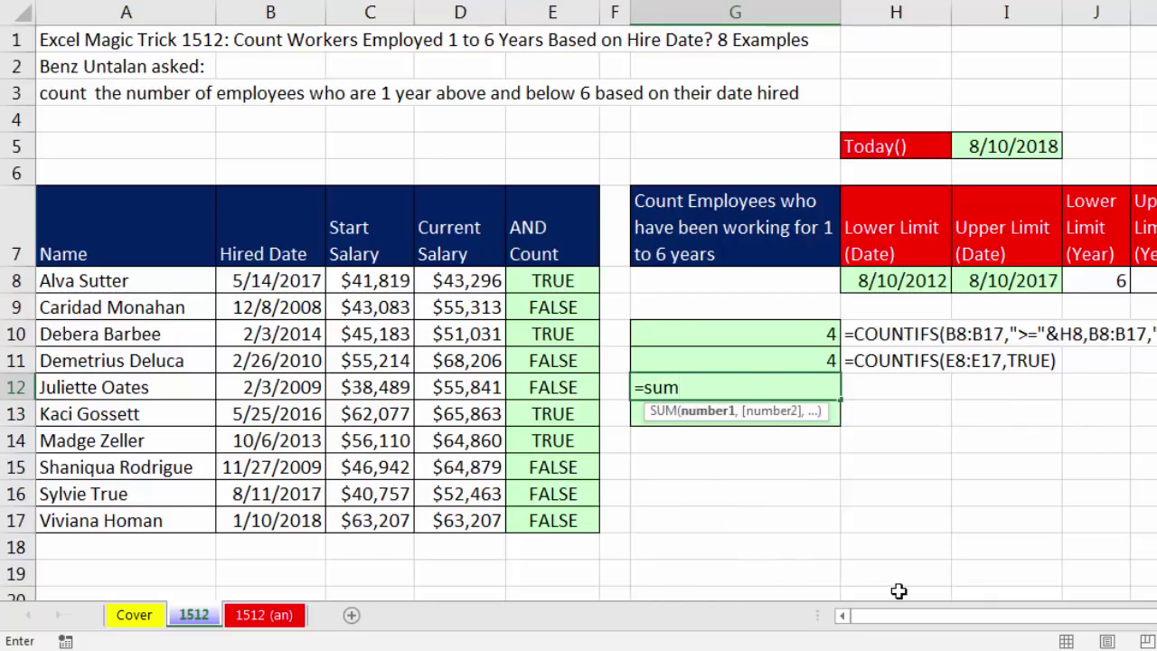
left_click_drag(553, 280, 555, 528)
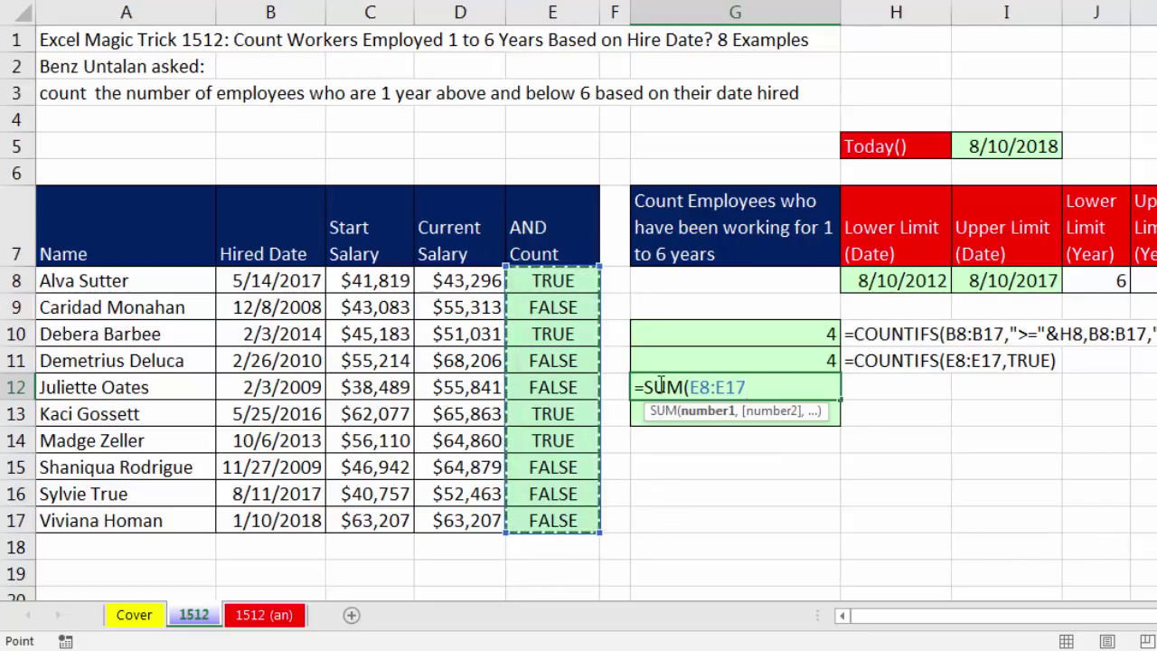
type(")")
key("Return")
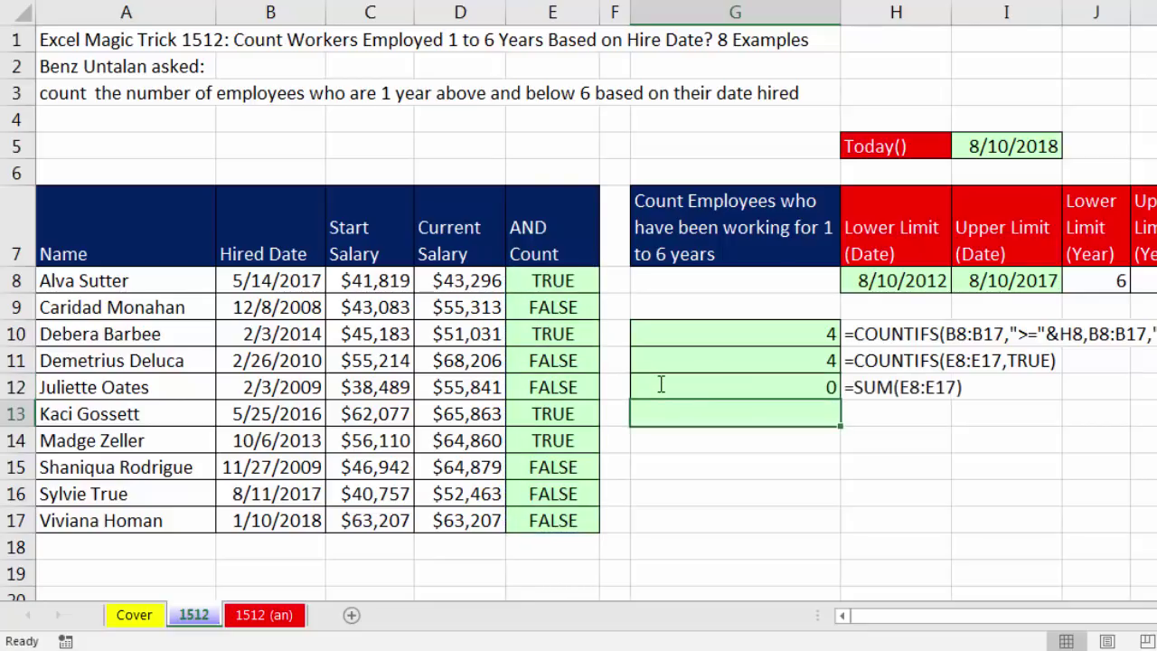
- Change G12 to =SUM(--E8:E17), checking the converted values with F9 first
left_click(682, 388)
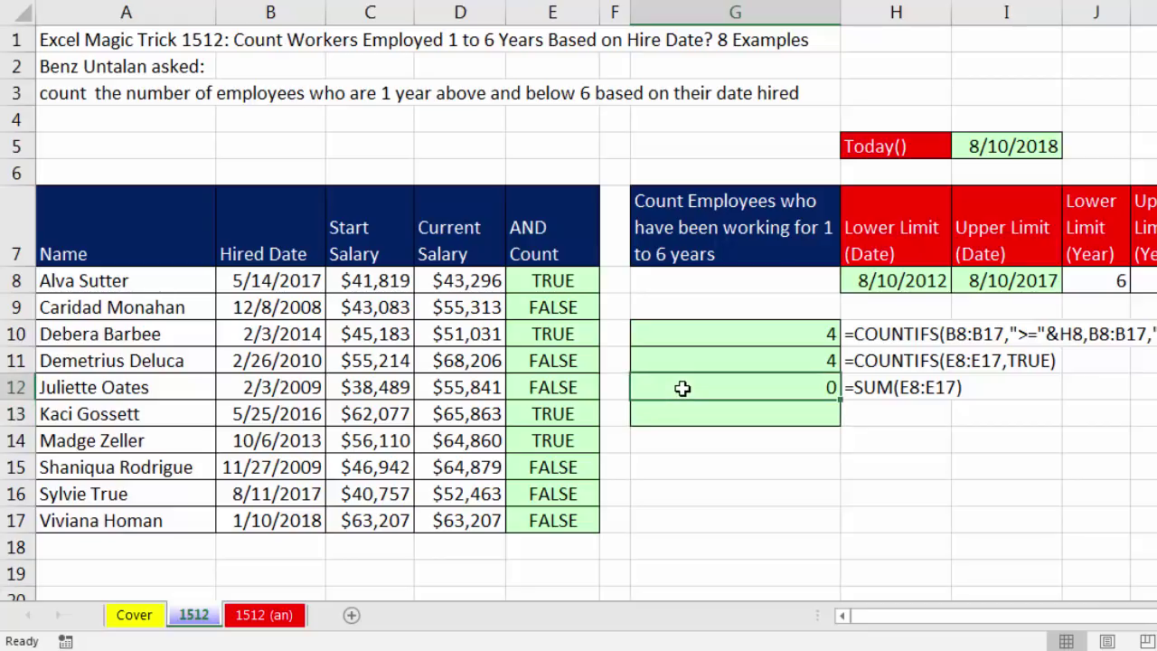
key("F2")
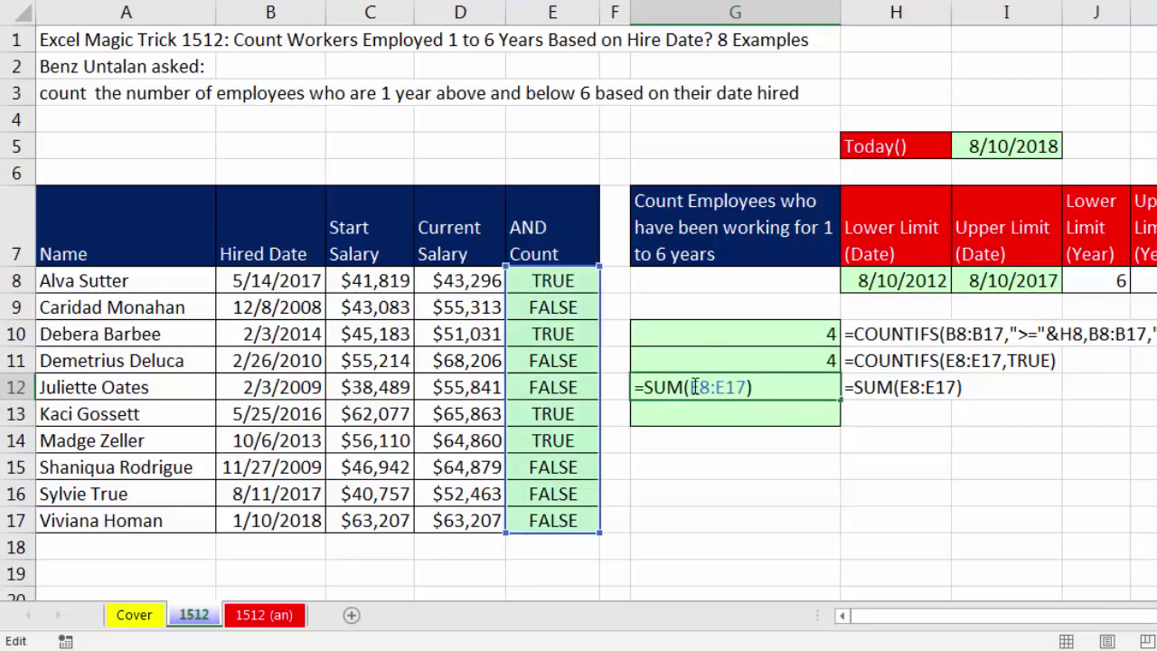
left_click(692, 387)
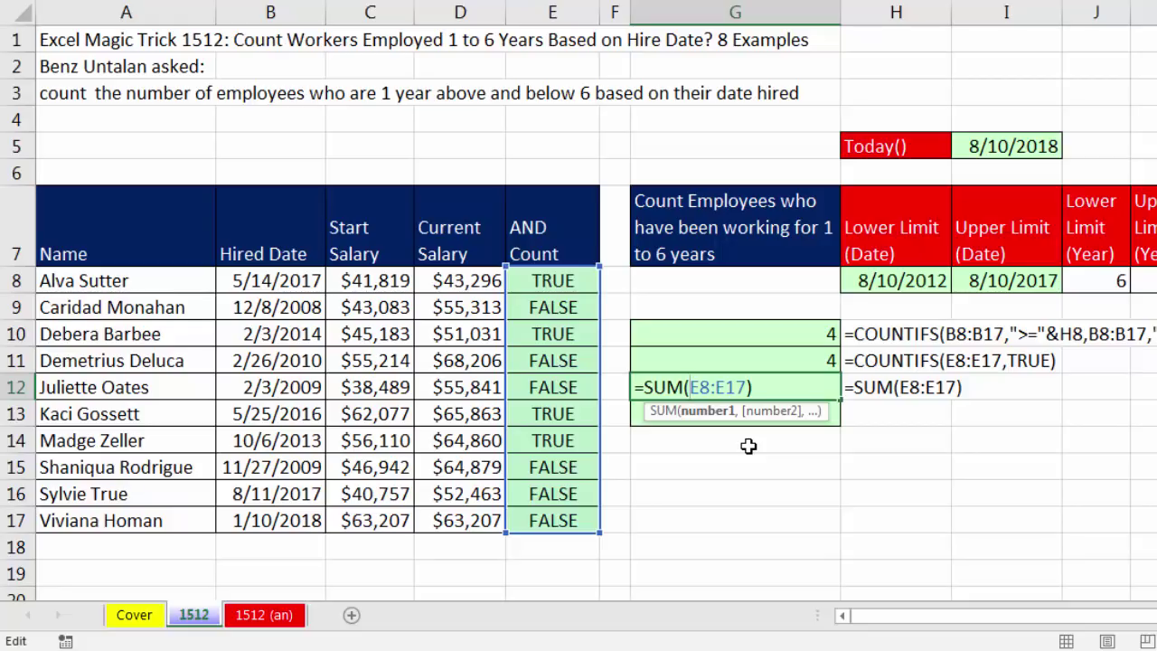
type("--")
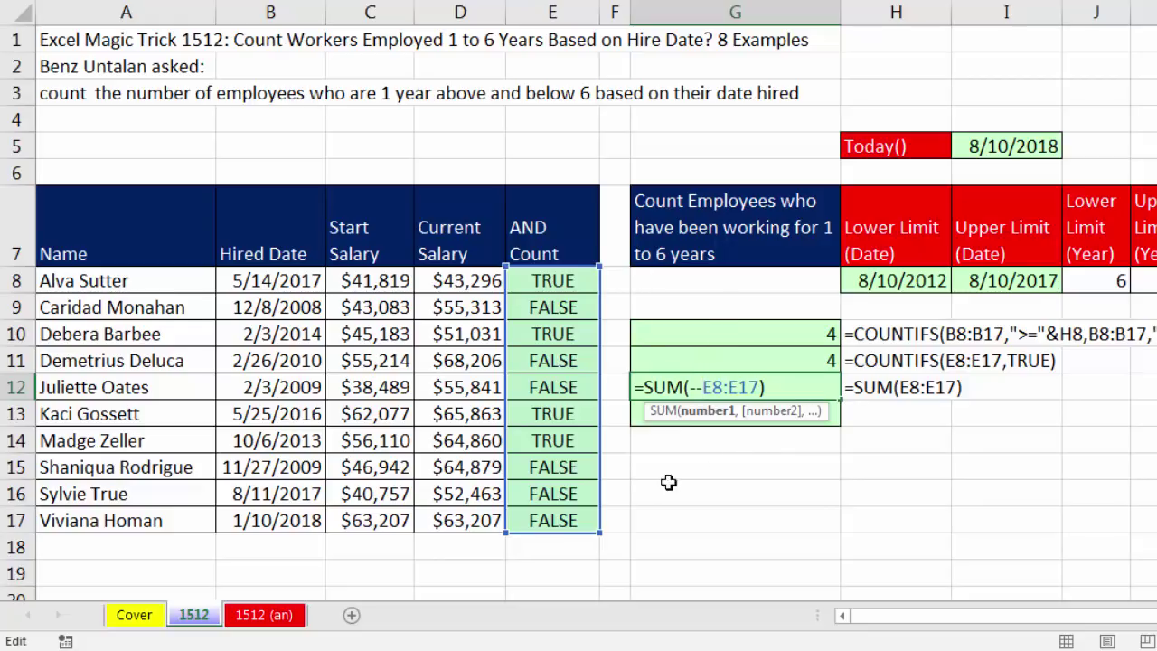
left_click(708, 417)
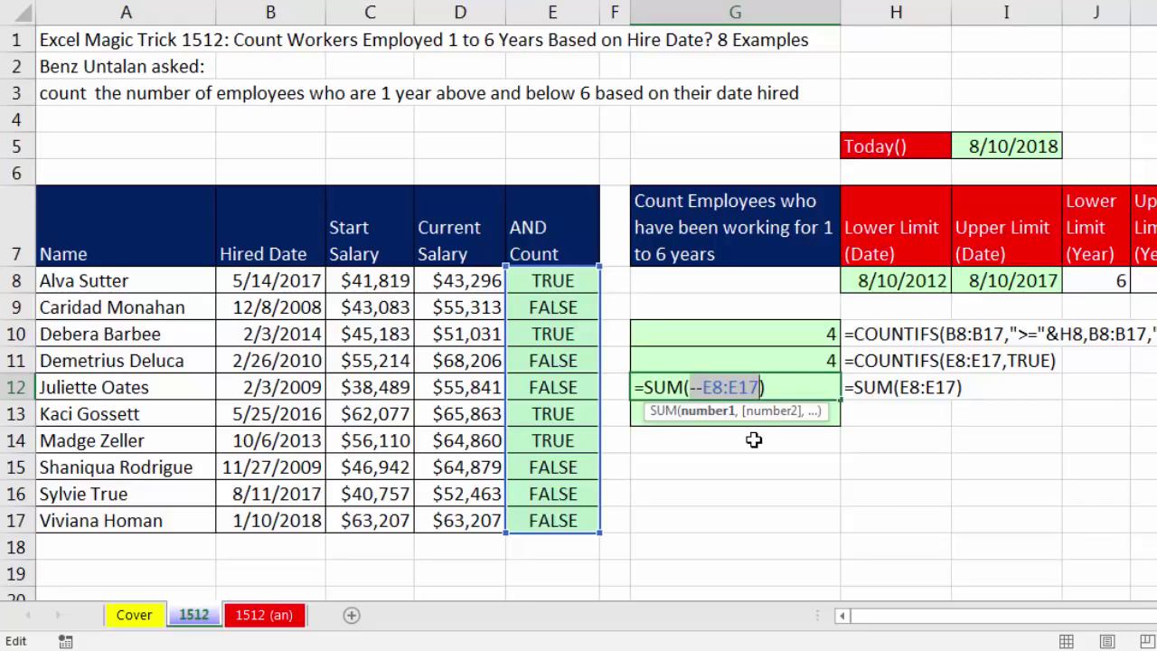
key("F9")
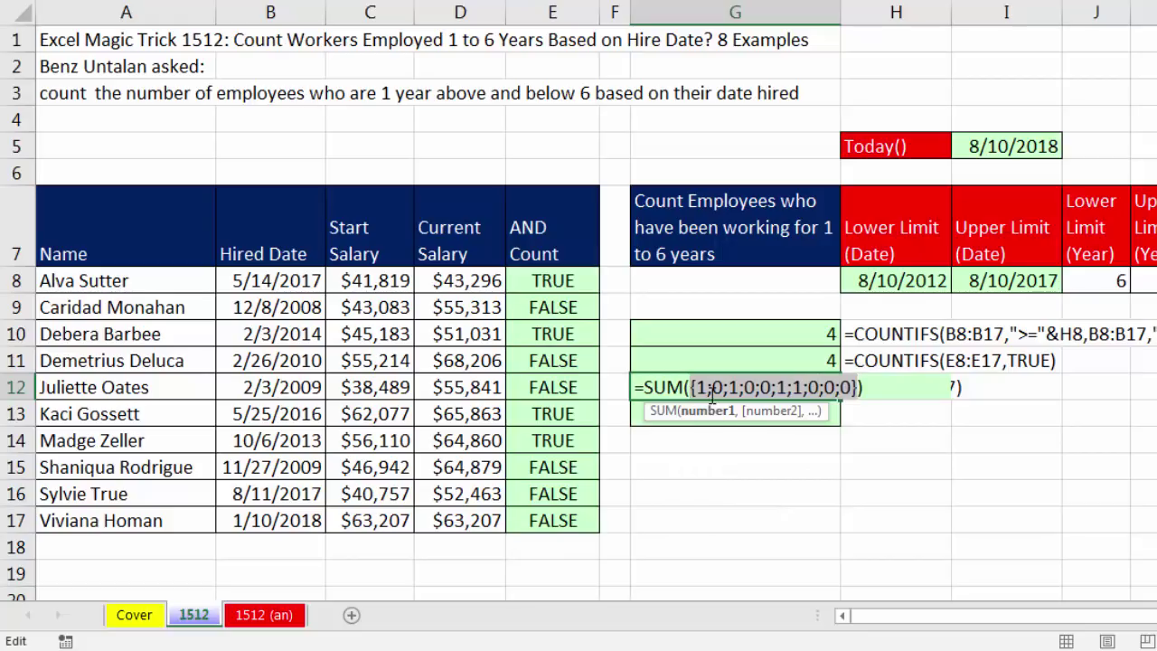
key("ctrl+z")
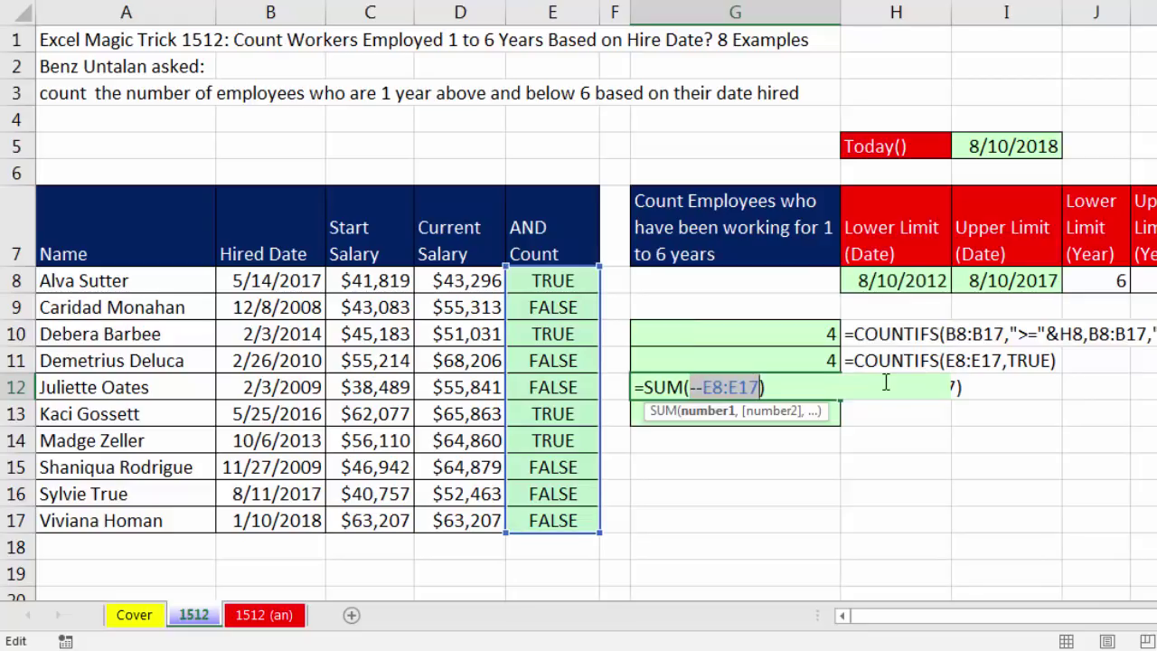
key("Return")
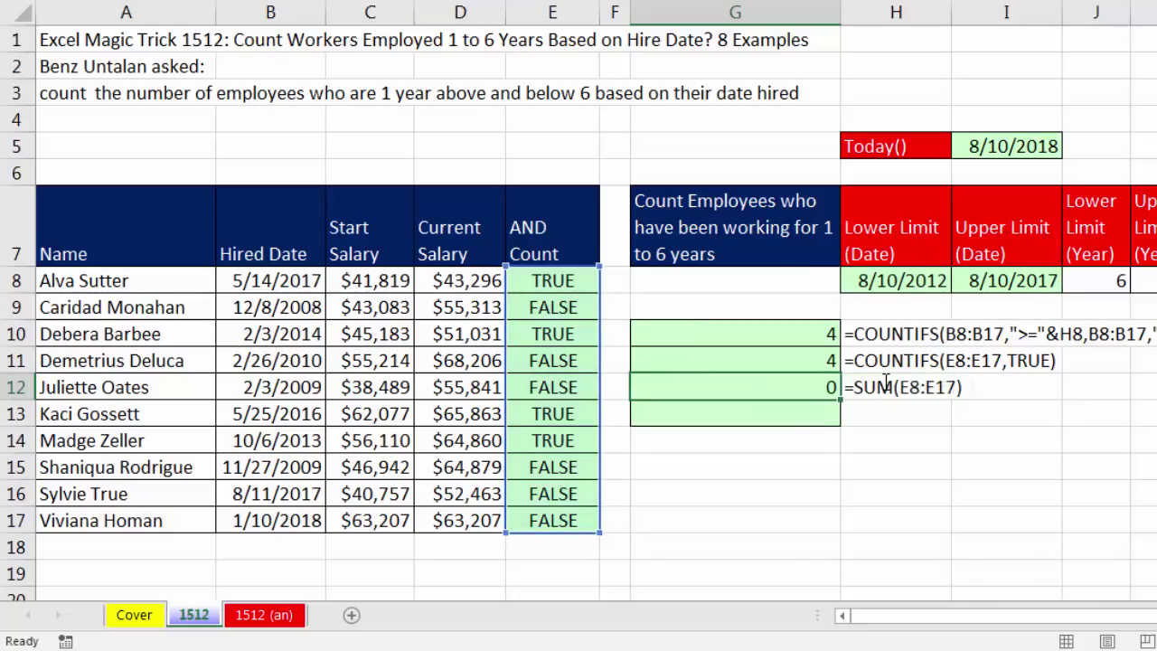
- Replace SUM with SUMPRODUCT so G12 holds =SUMPRODUCT(--E8:E17), returning 4
left_click(832, 384)
key("F2")
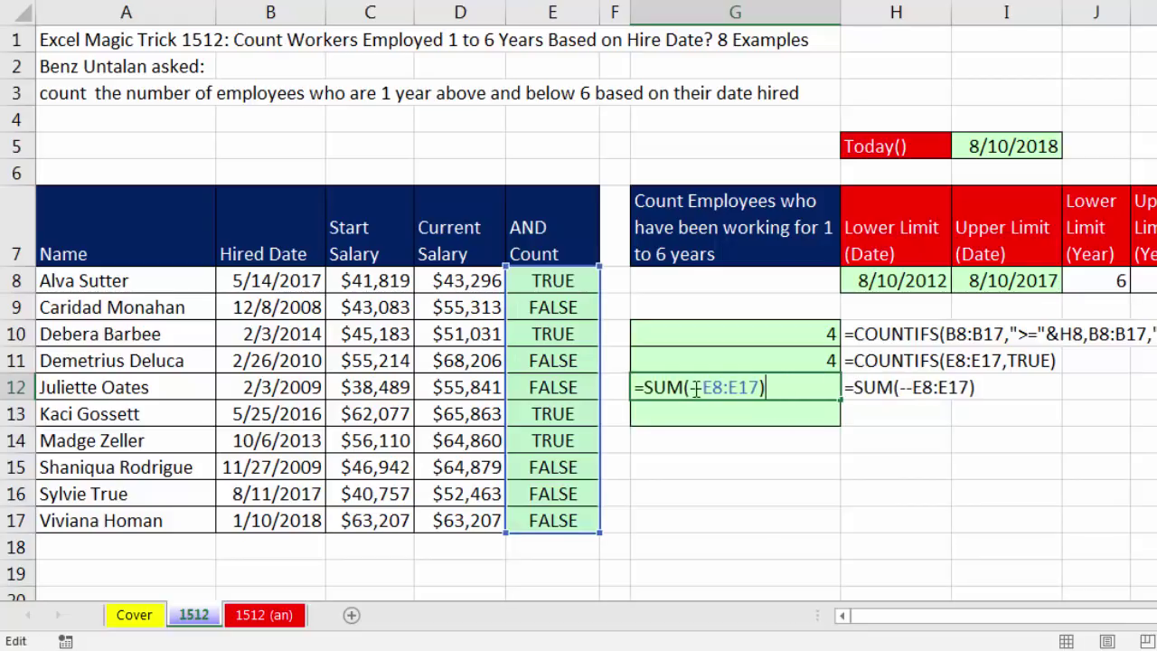
left_click_drag(691, 389, 703, 389)
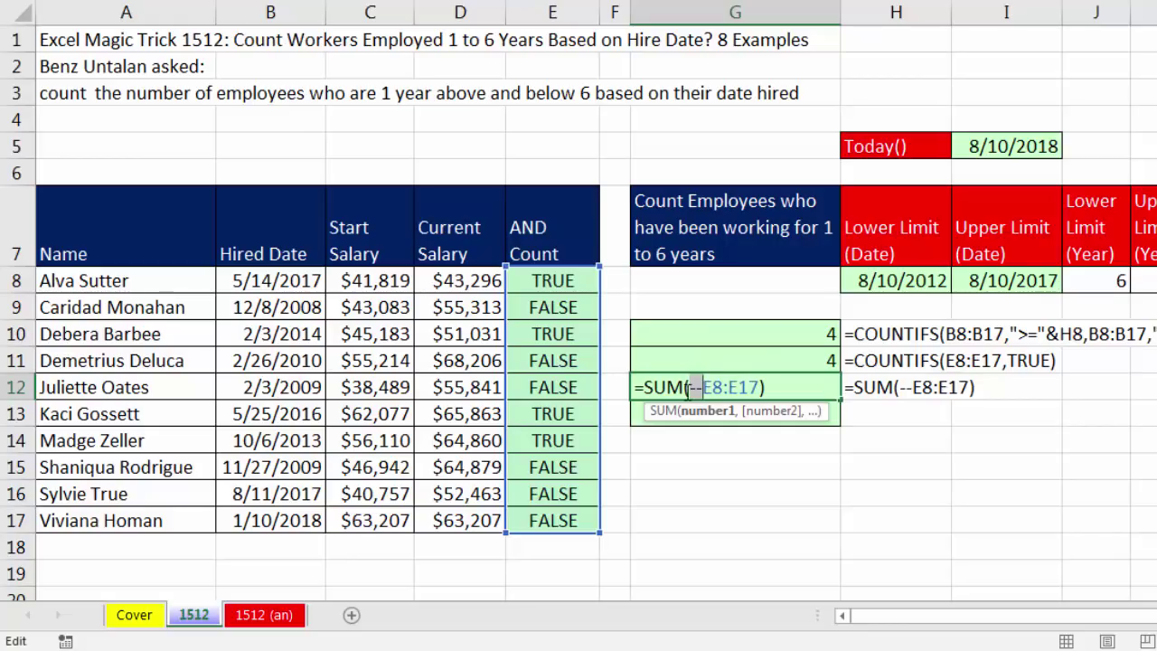
left_click(685, 387)
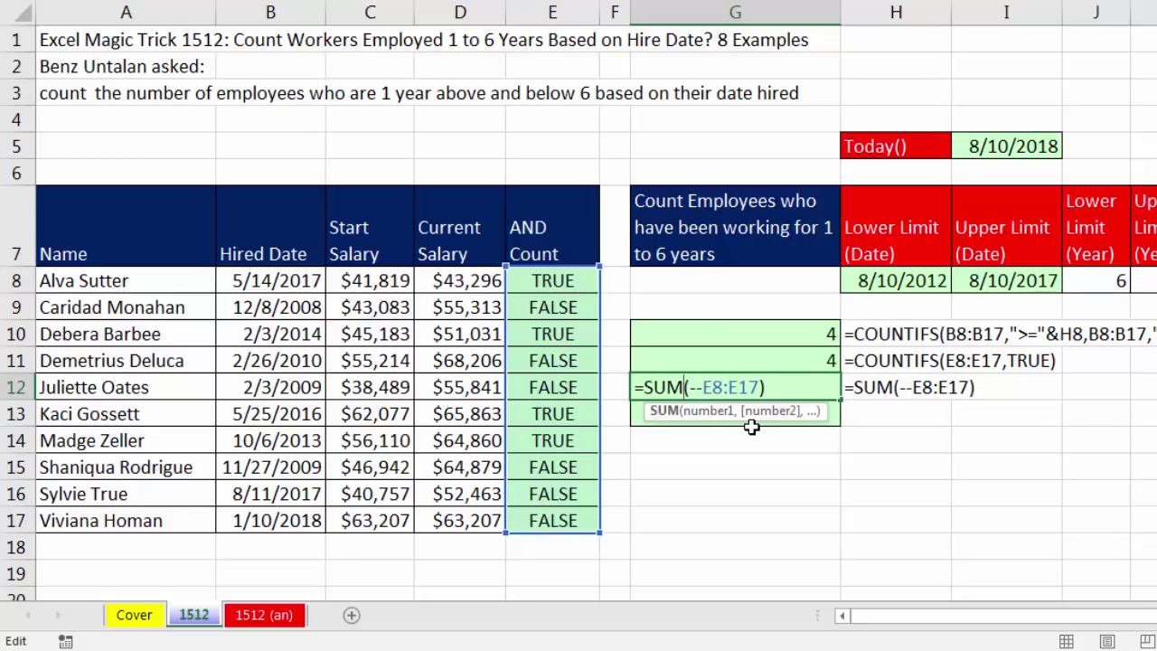
type("p")
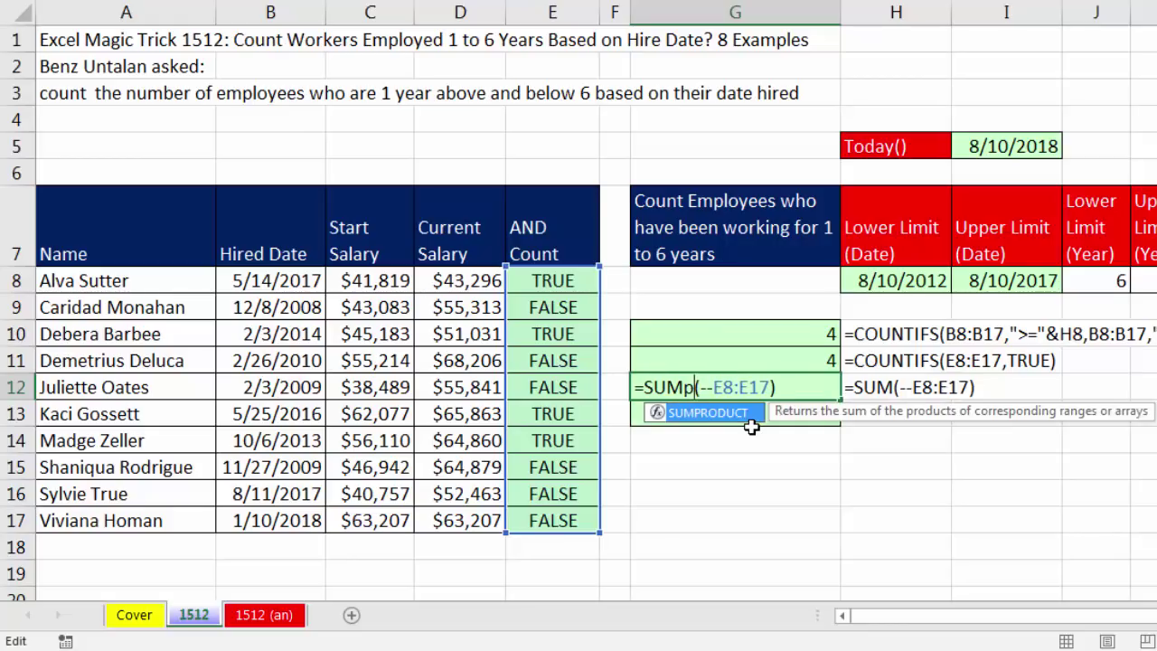
key("Tab")
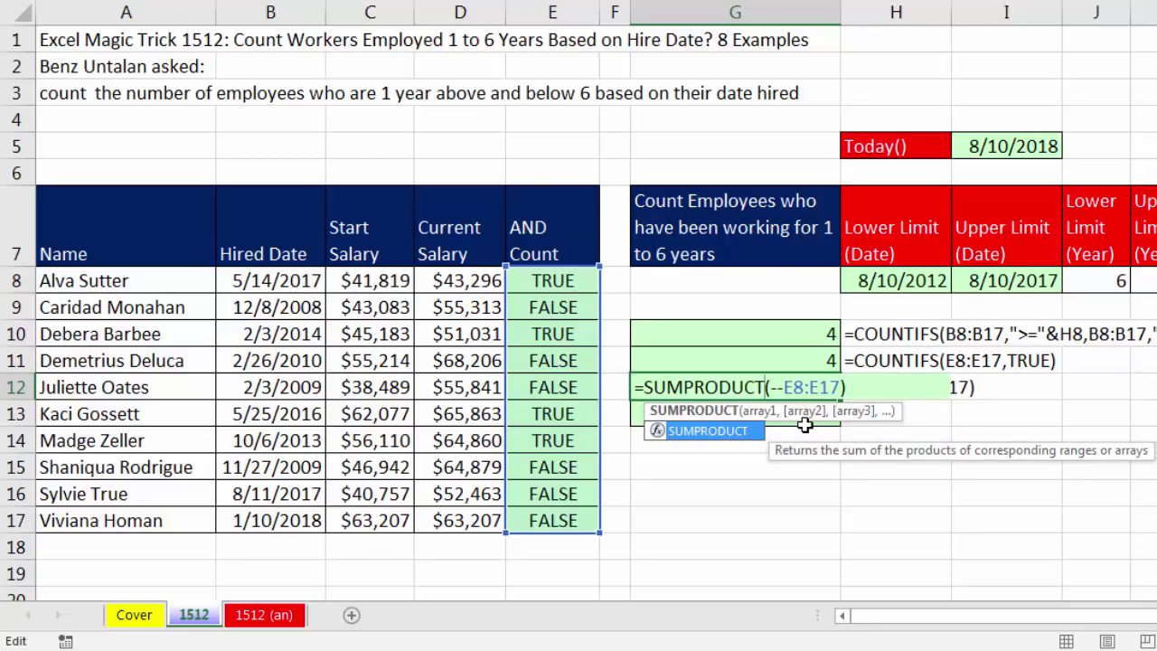
left_click(756, 412)
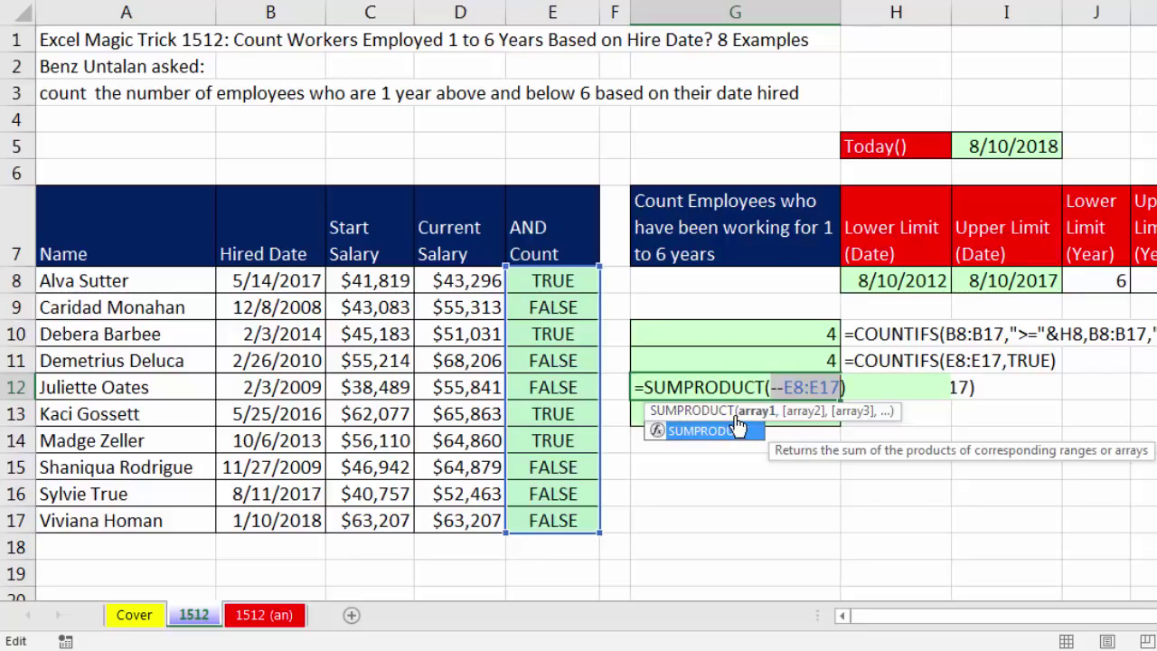
left_click(843, 387)
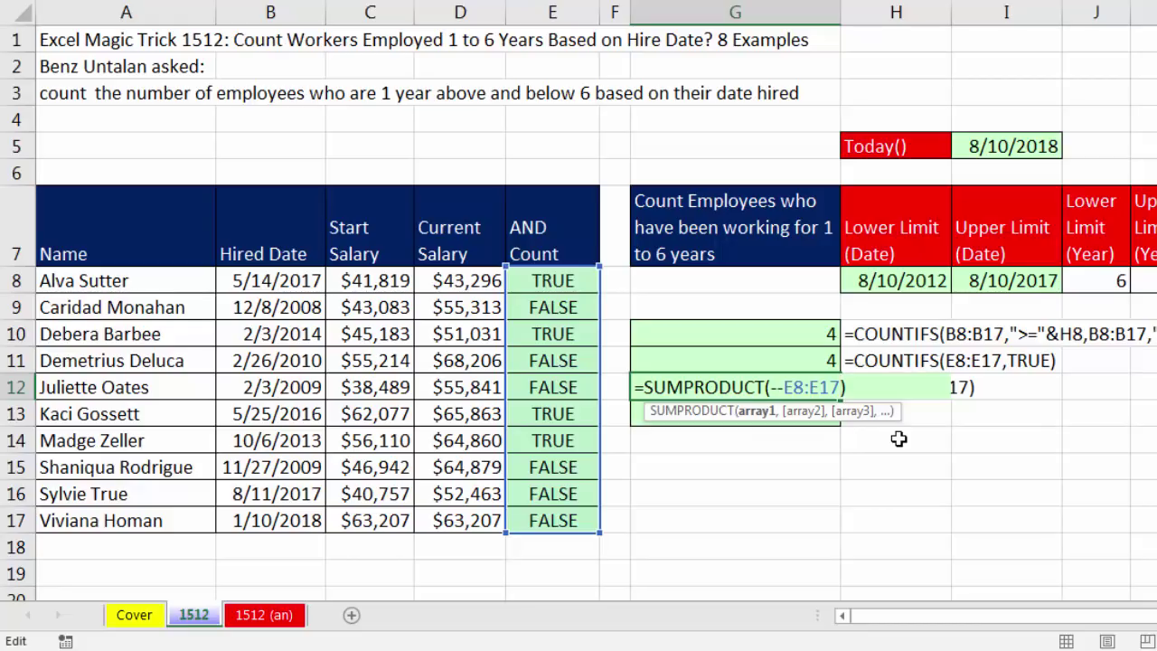
key("Return")
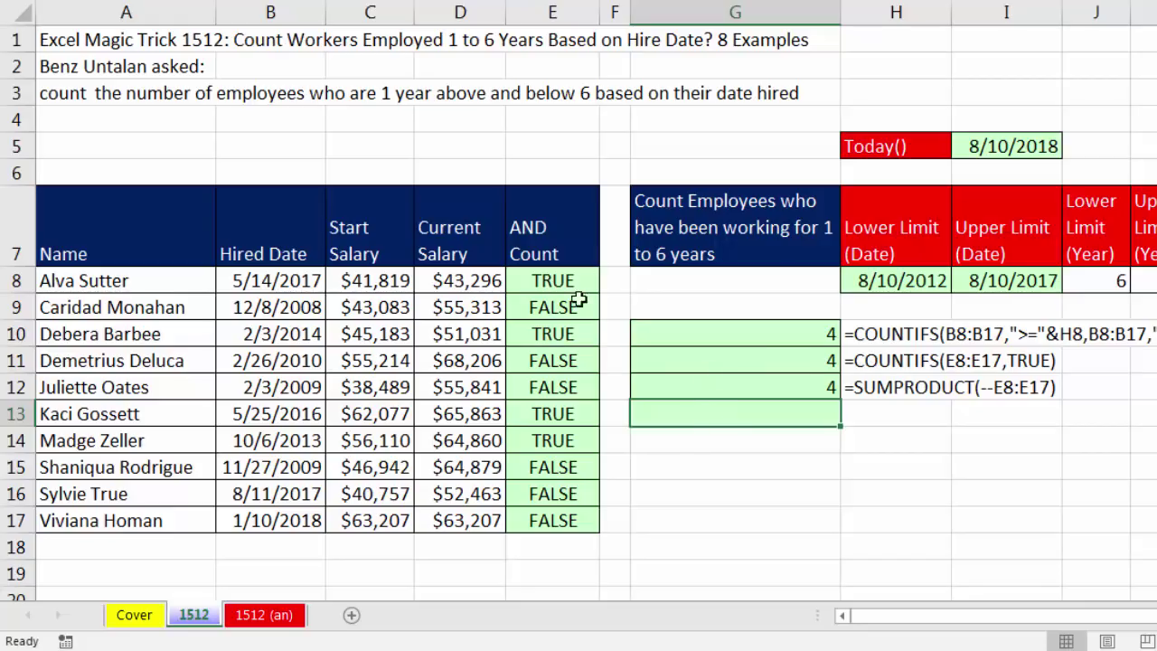
left_click(540, 278)
key("F2")
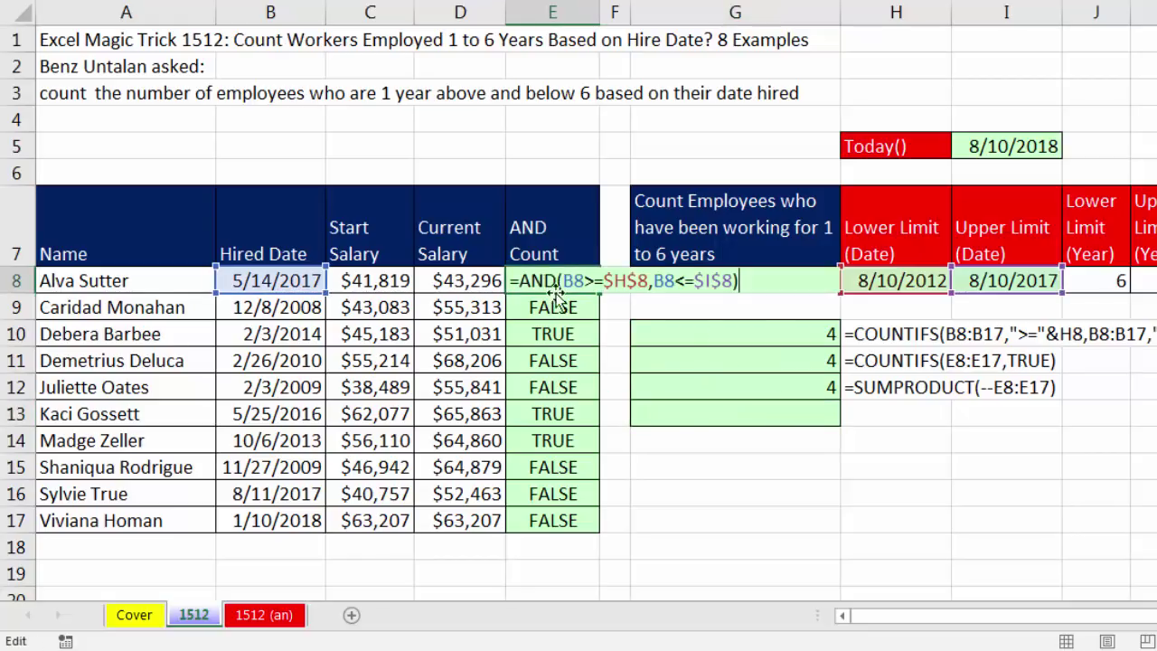
left_click_drag(523, 283, 763, 278)
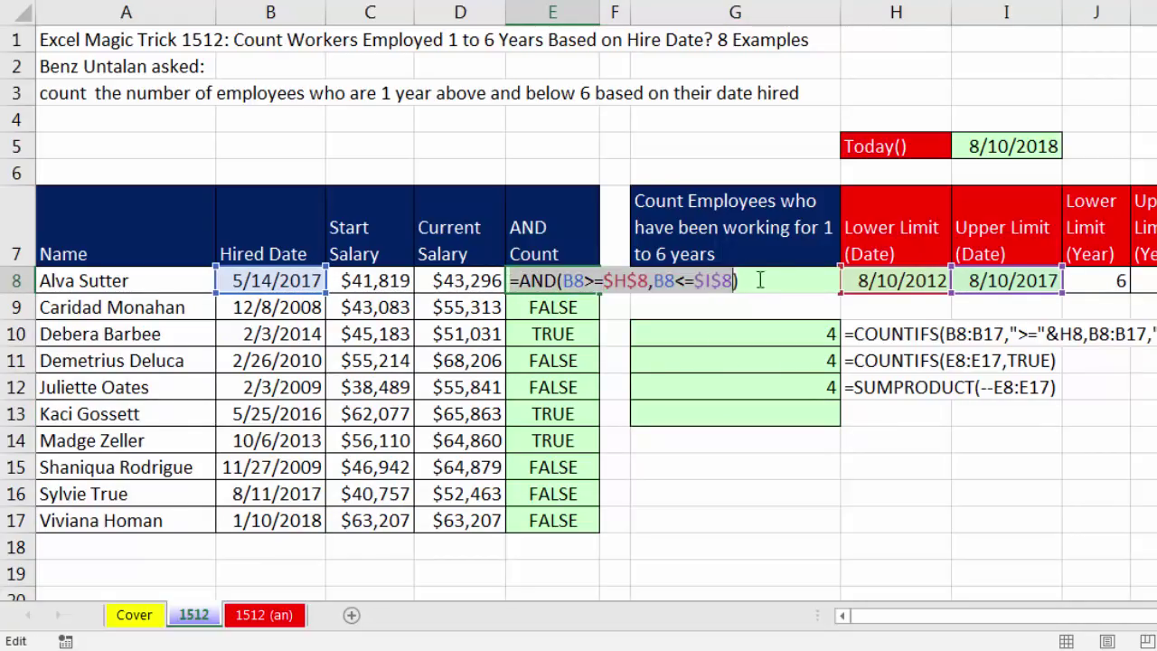
key("ctrl+c")
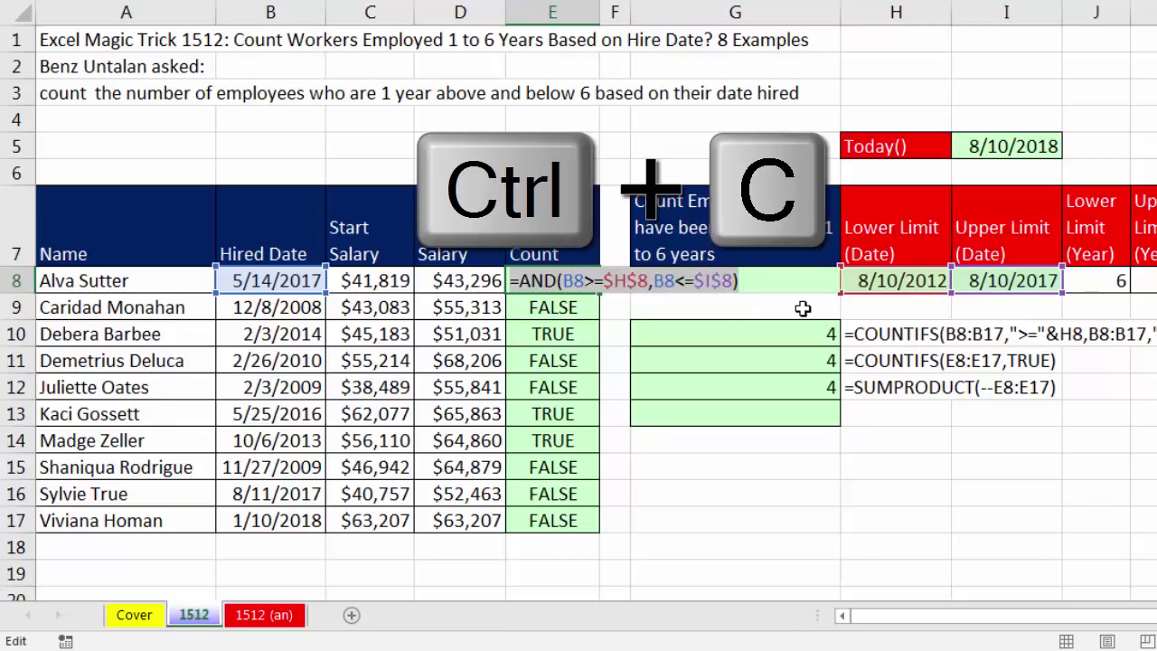
key("Escape")
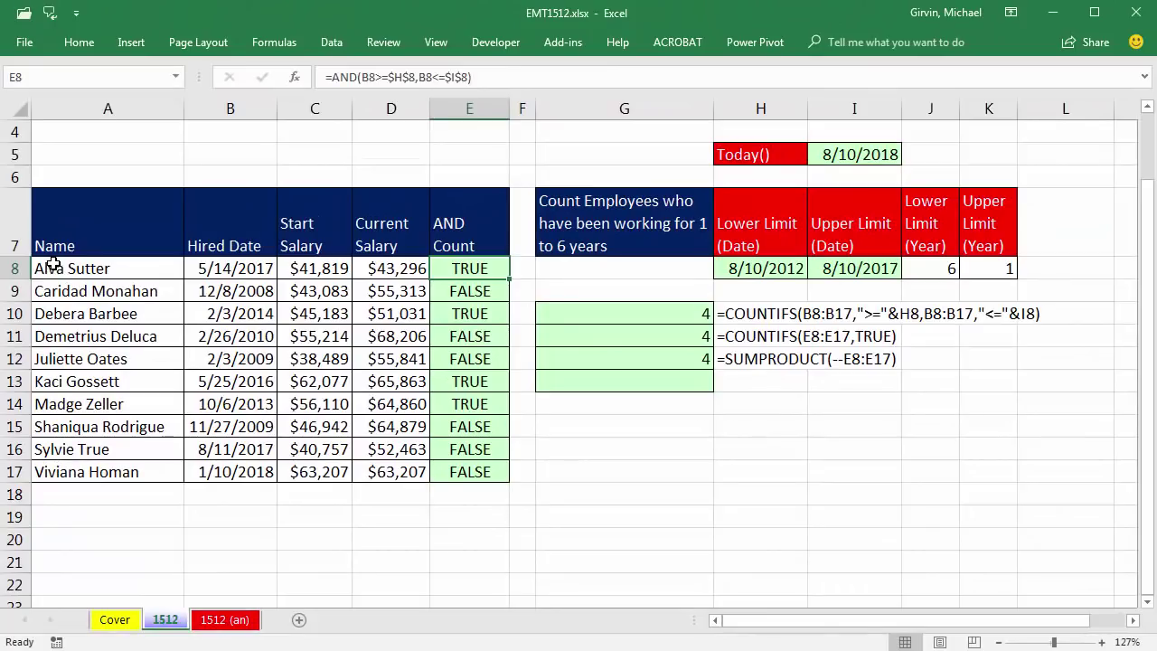
left_click_drag(59, 237, 414, 474)
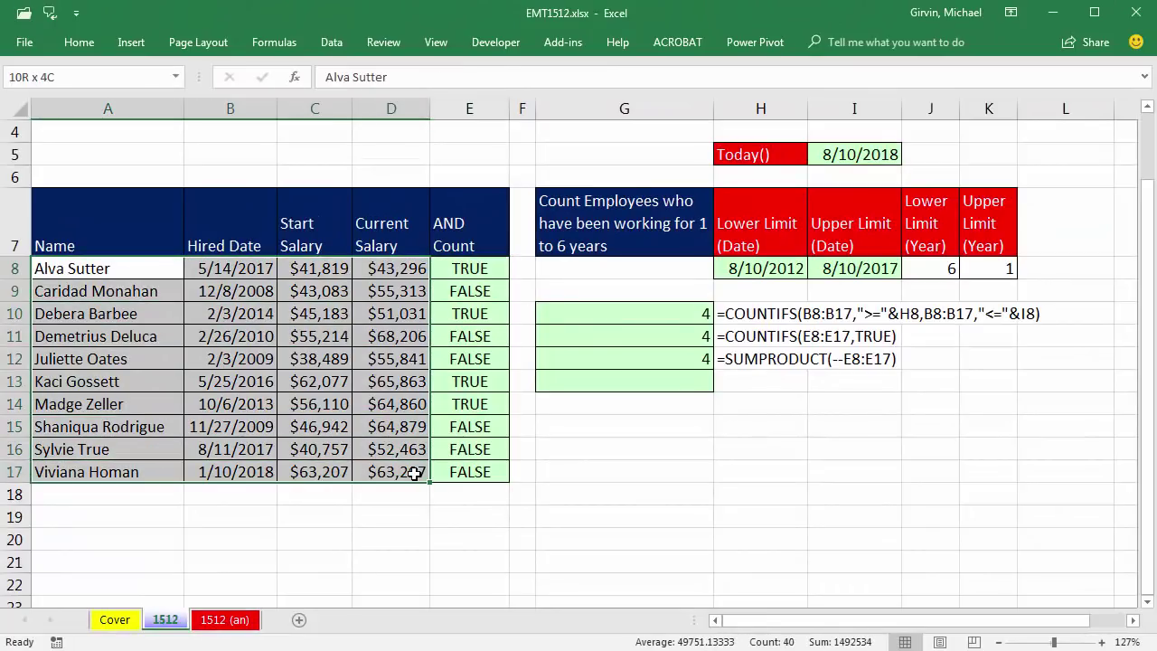
left_click(82, 42)
left_click(685, 117)
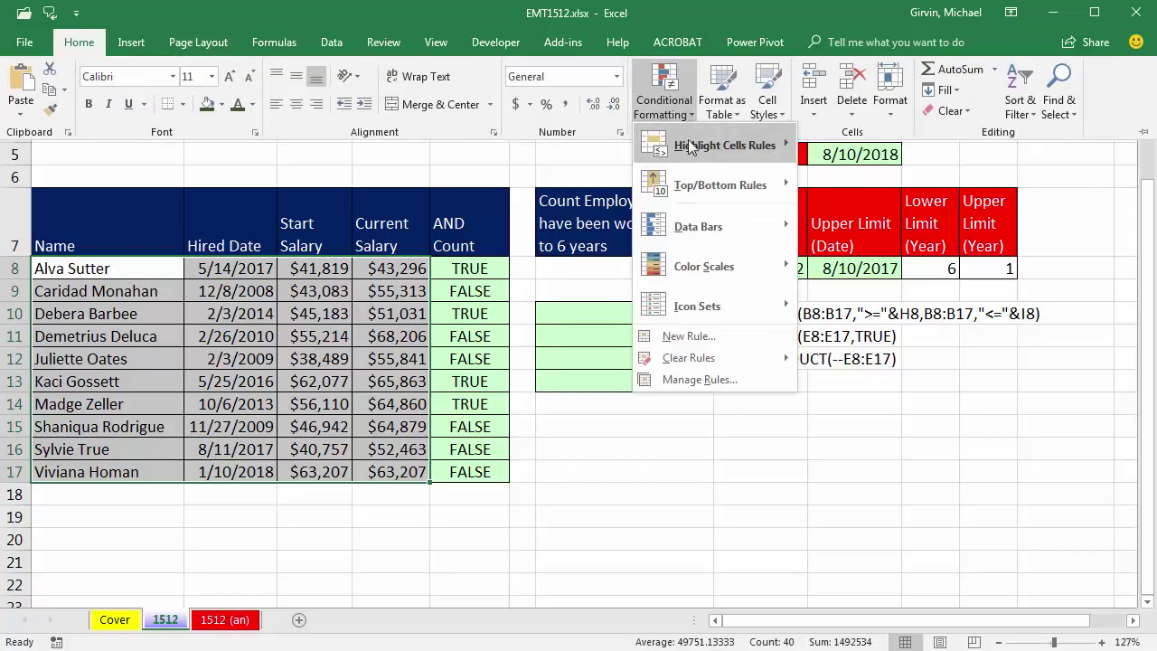
mouse_move(745, 129)
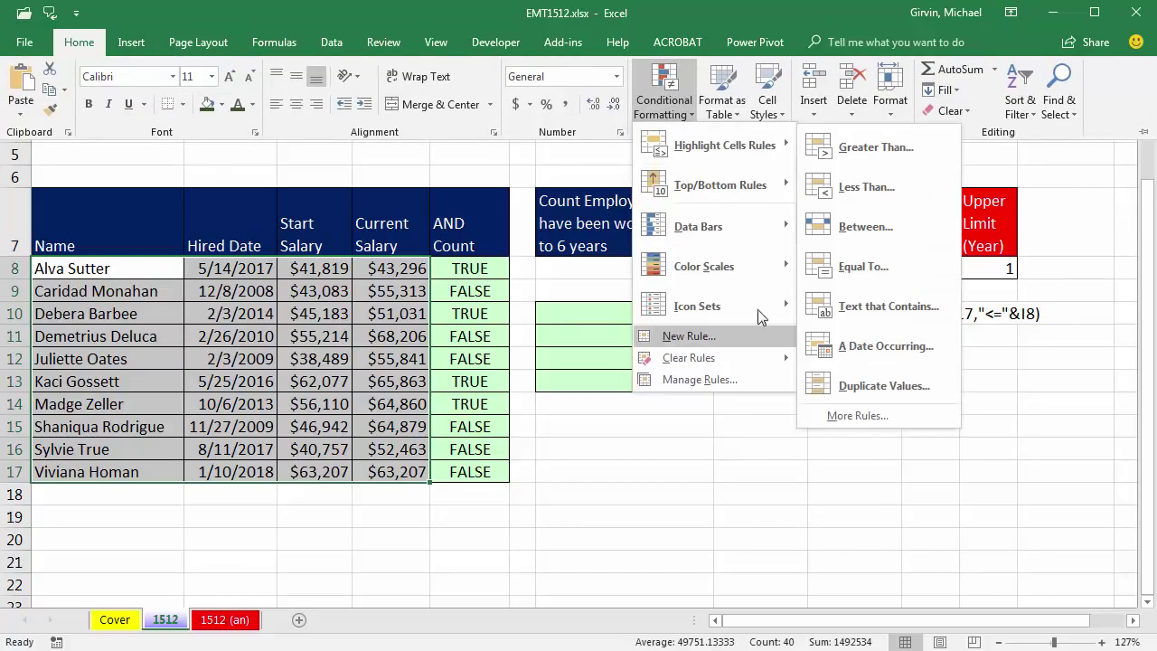
mouse_move(685, 172)
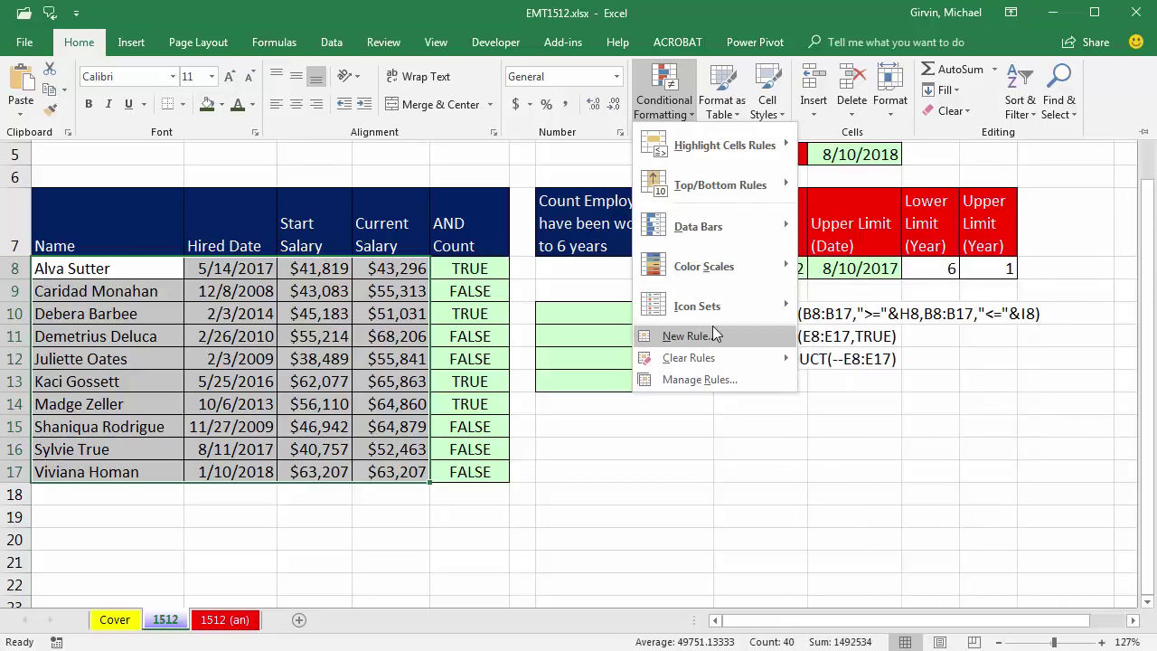
key("Escape")
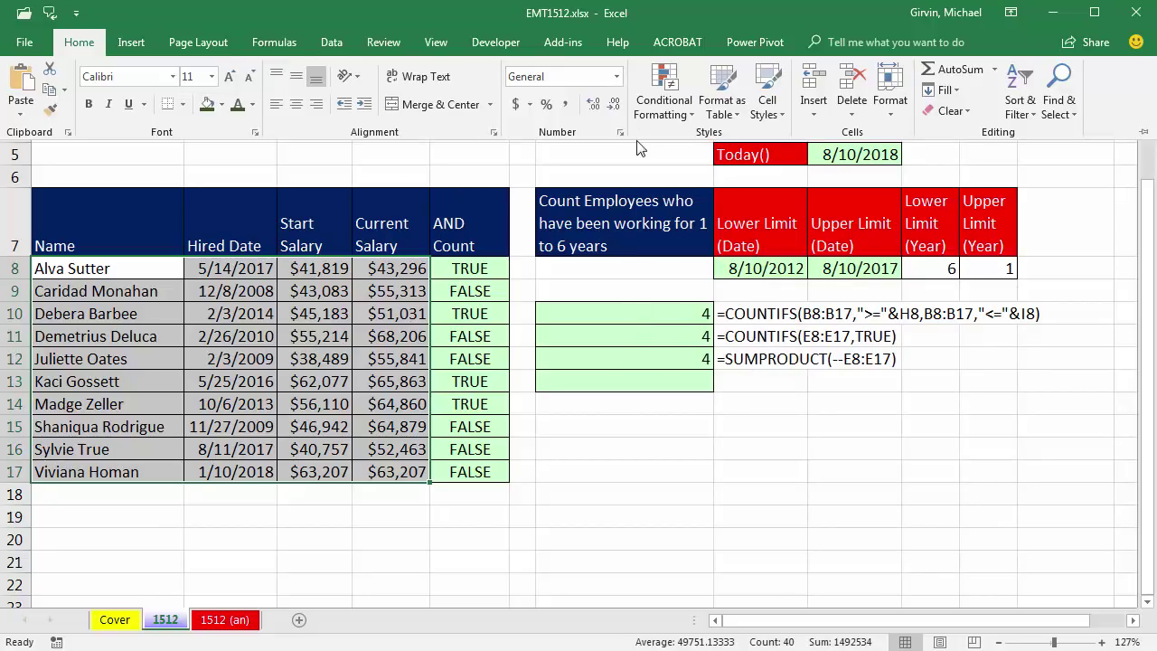
- Paste the AND formula into A19 and lock both B8 references as $B8
left_click(121, 529)
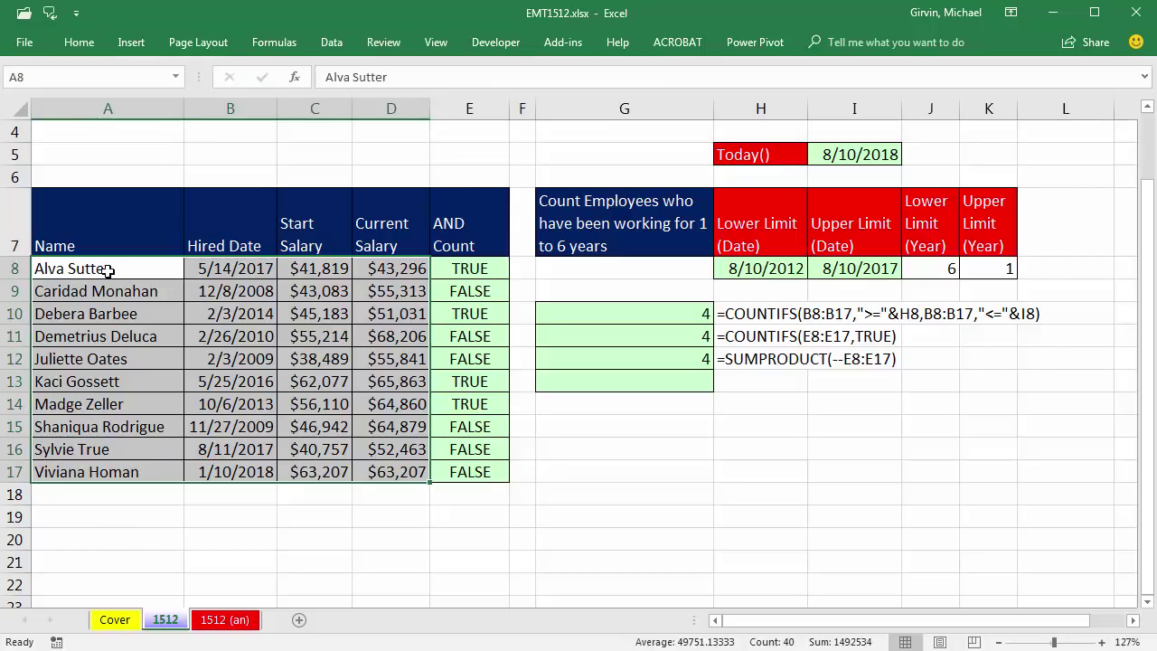
left_click(146, 515)
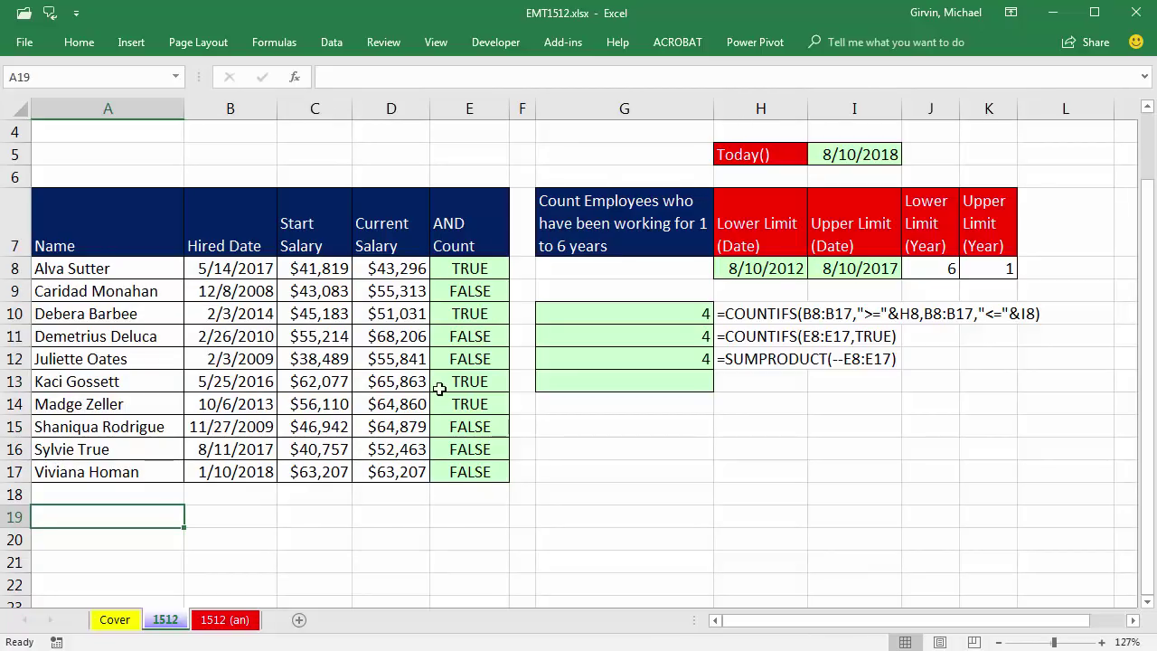
key("F2")
key("ctrl+v")
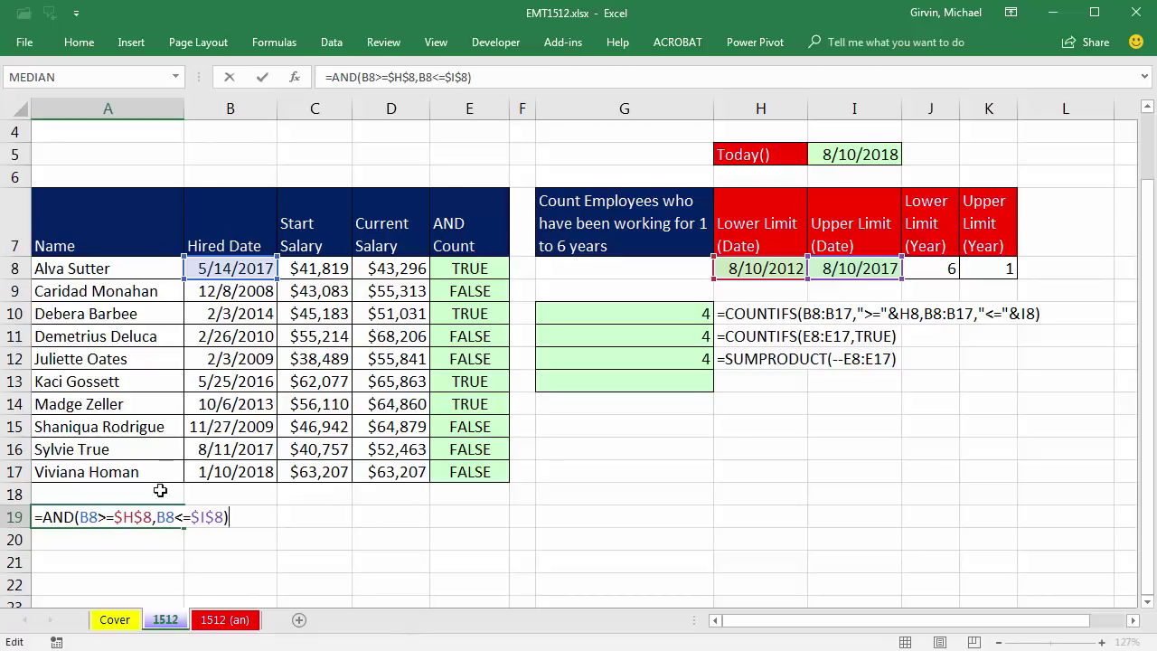
left_click(89, 516)
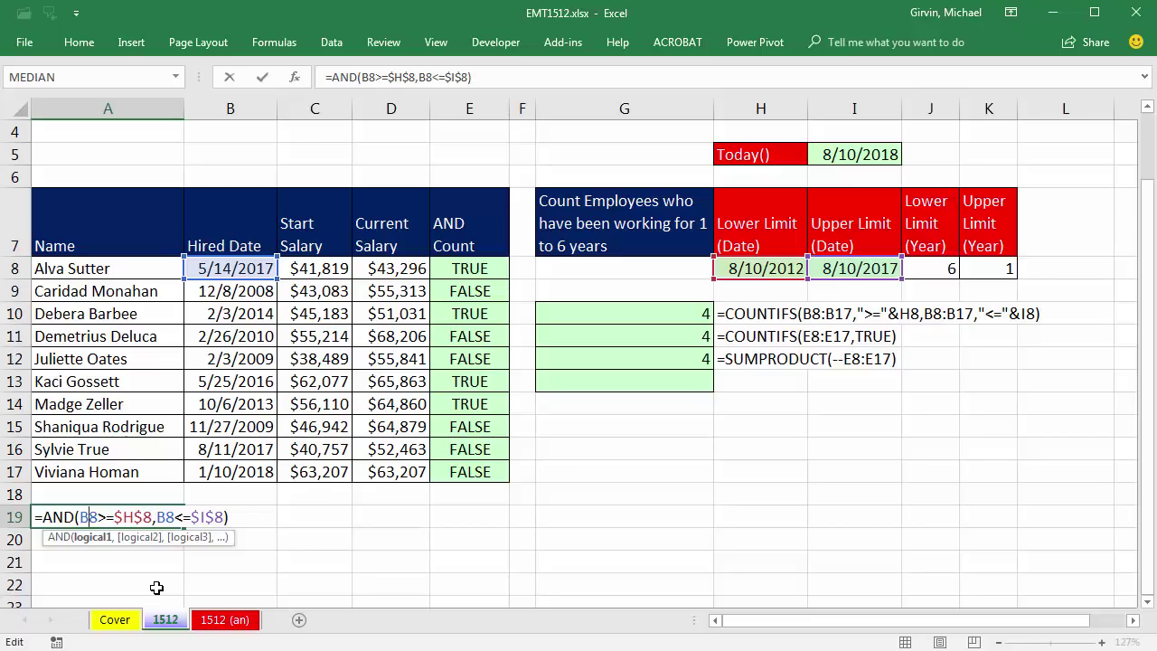
key("F4")
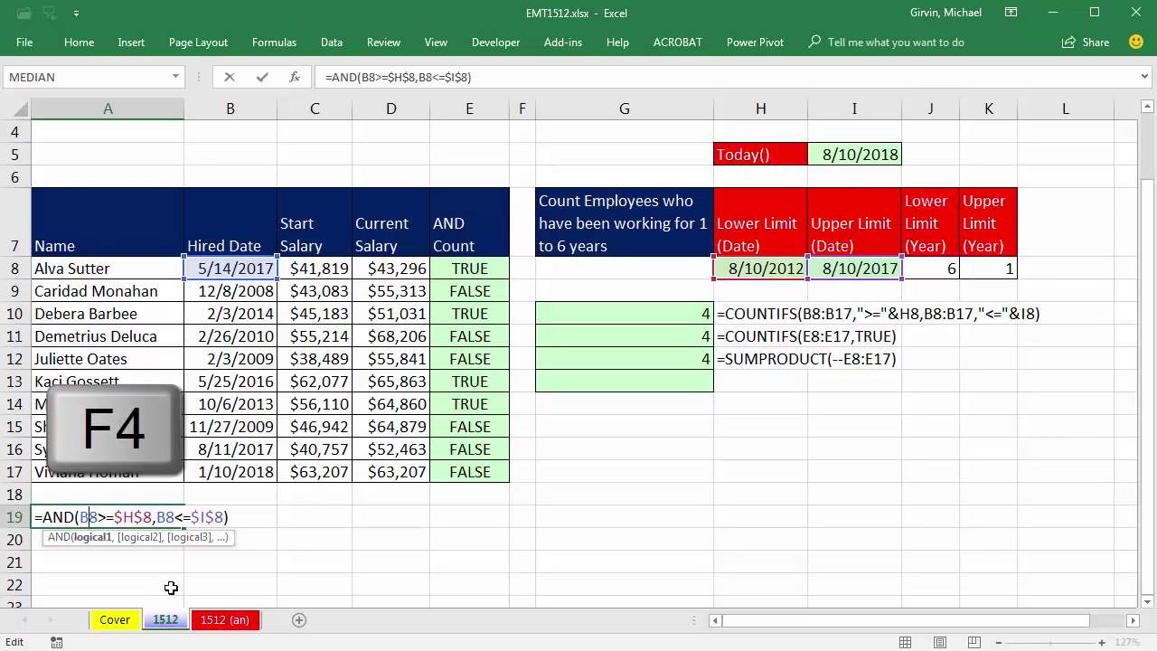
key("F4")
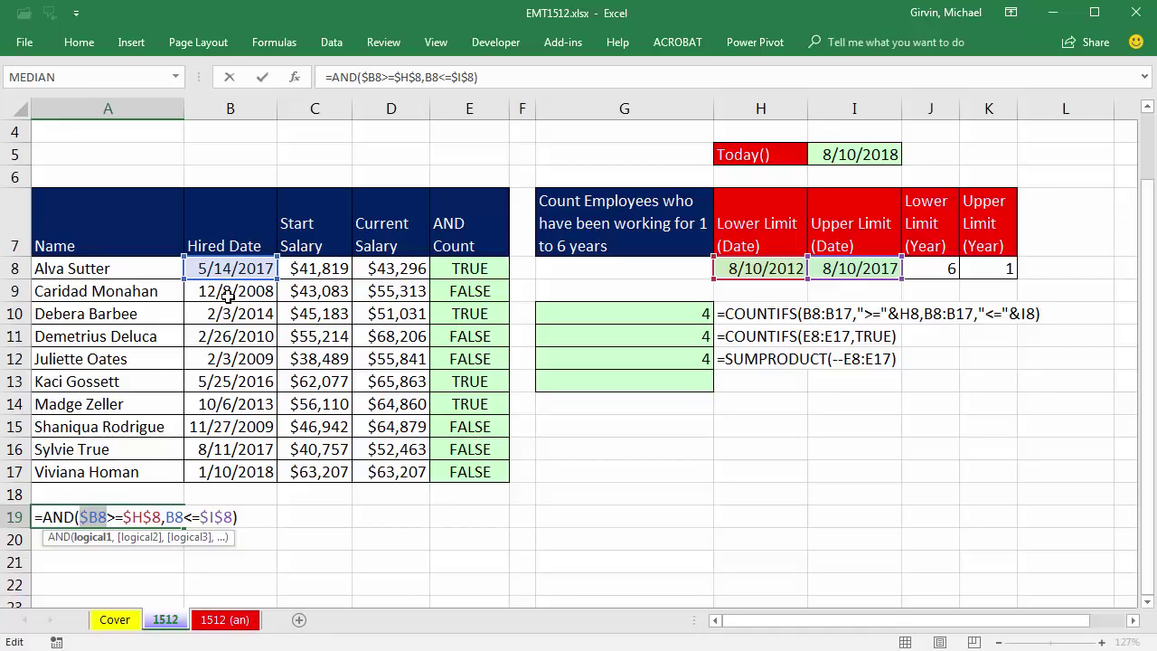
left_click(175, 517)
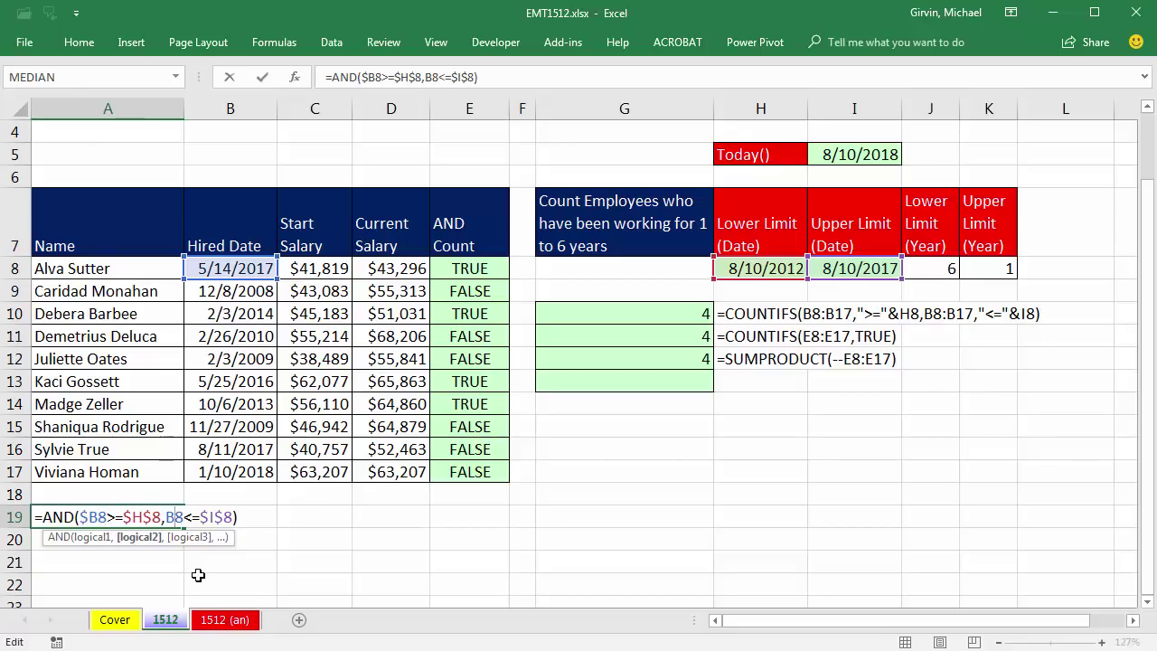
key("F4")
key("F4")
key("F4")
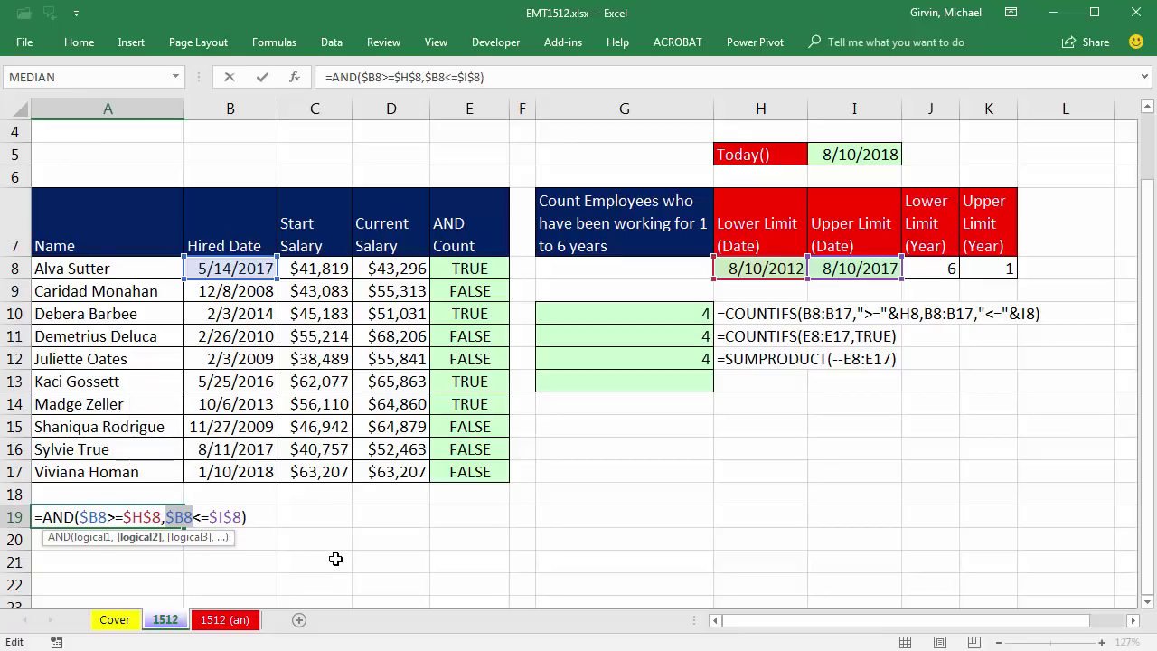
key("ctrl+Return")
- Copy the A19 formula across to D19 and select the TRUE results in rows 23 and 25
left_click_drag(181, 527, 467, 542)
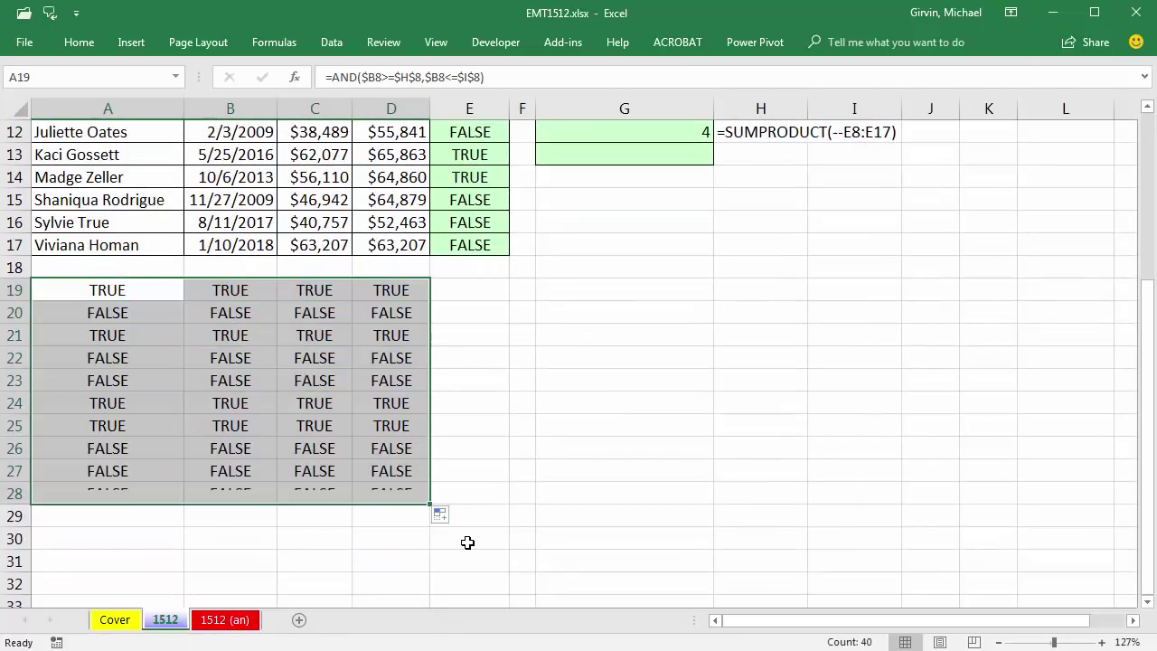
left_click_drag(108, 426, 378, 426)
left_click_drag(97, 381, 389, 379, "ctrl")
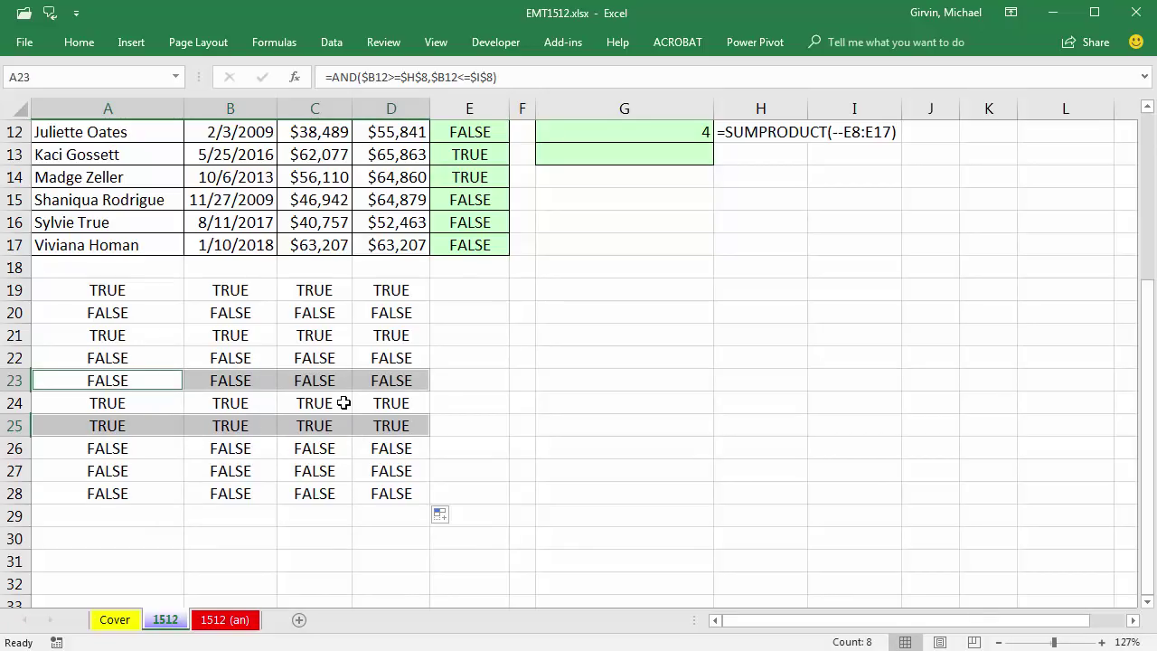
scroll(347, 408, "up", 1)
scroll(348, 409, "up", 1)
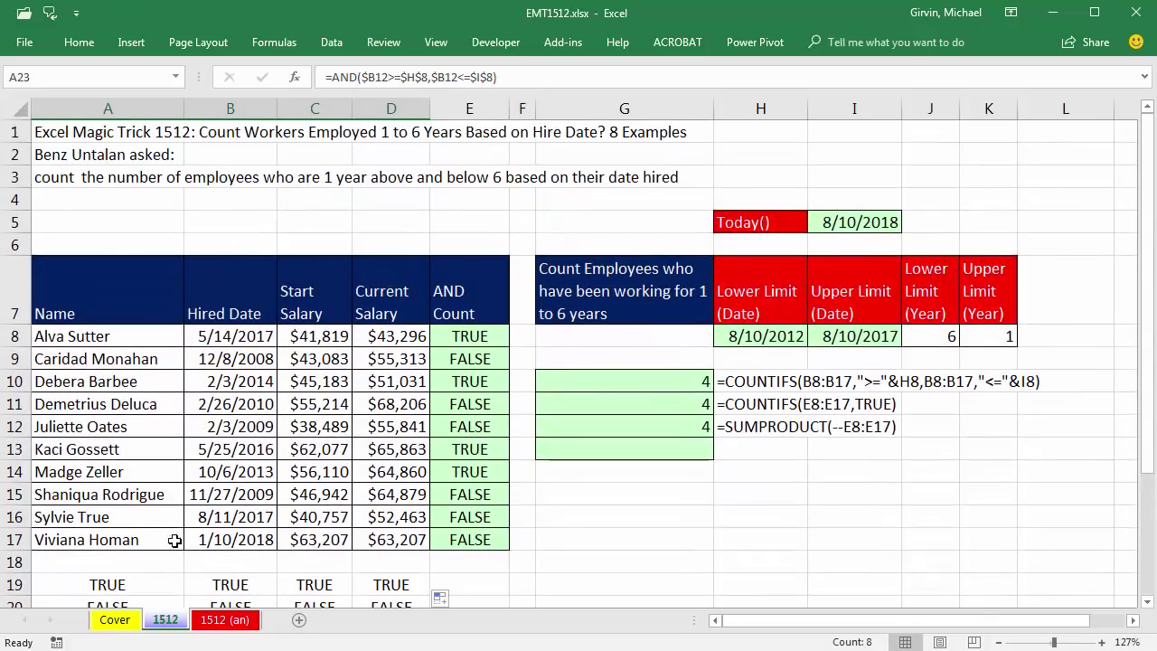
- Copy A19's AND formula text and select the employee table A8:D17
left_click(138, 583)
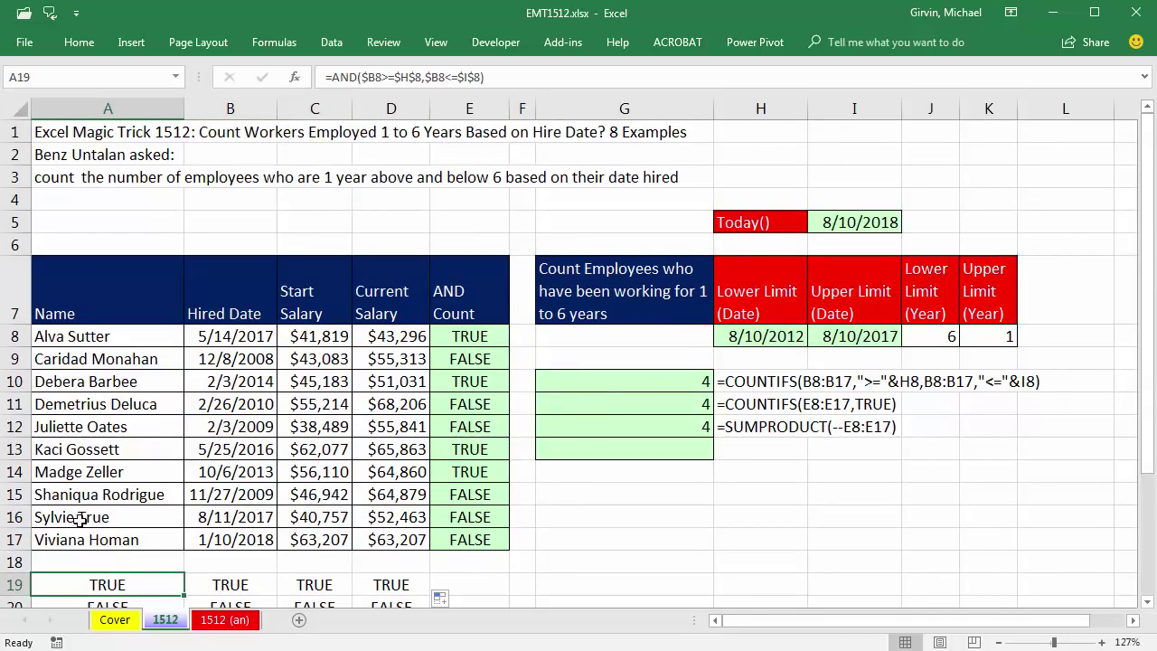
key("F2")
left_click_drag(246, 585, 13, 580)
key("ctrl+c")
key("Escape")
left_click_drag(83, 335, 387, 541)
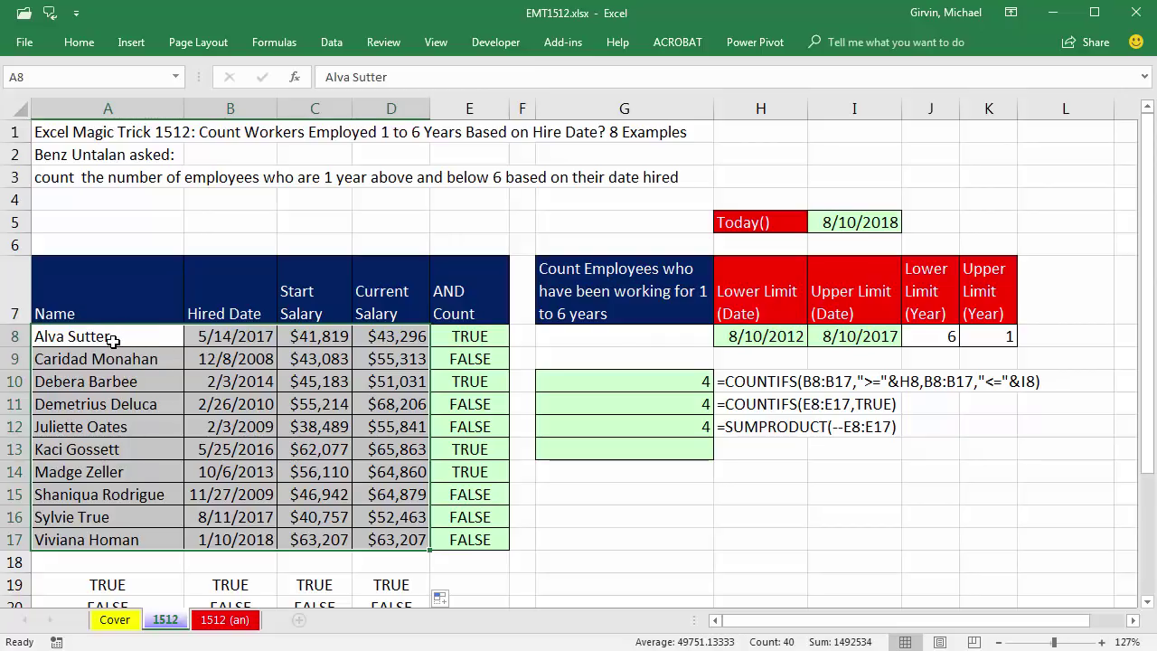
- Create a formula-based conditional formatting rule using =AND($B8>=$H$8,$B8<=$I$8)
left_click(85, 45)
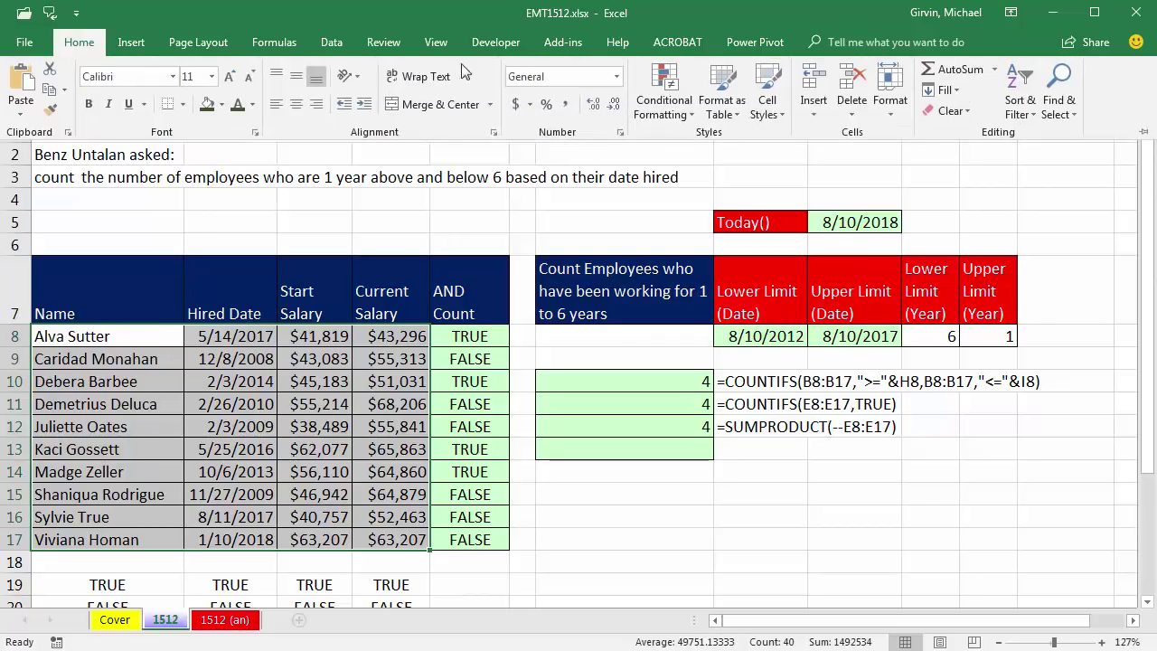
left_click(688, 115)
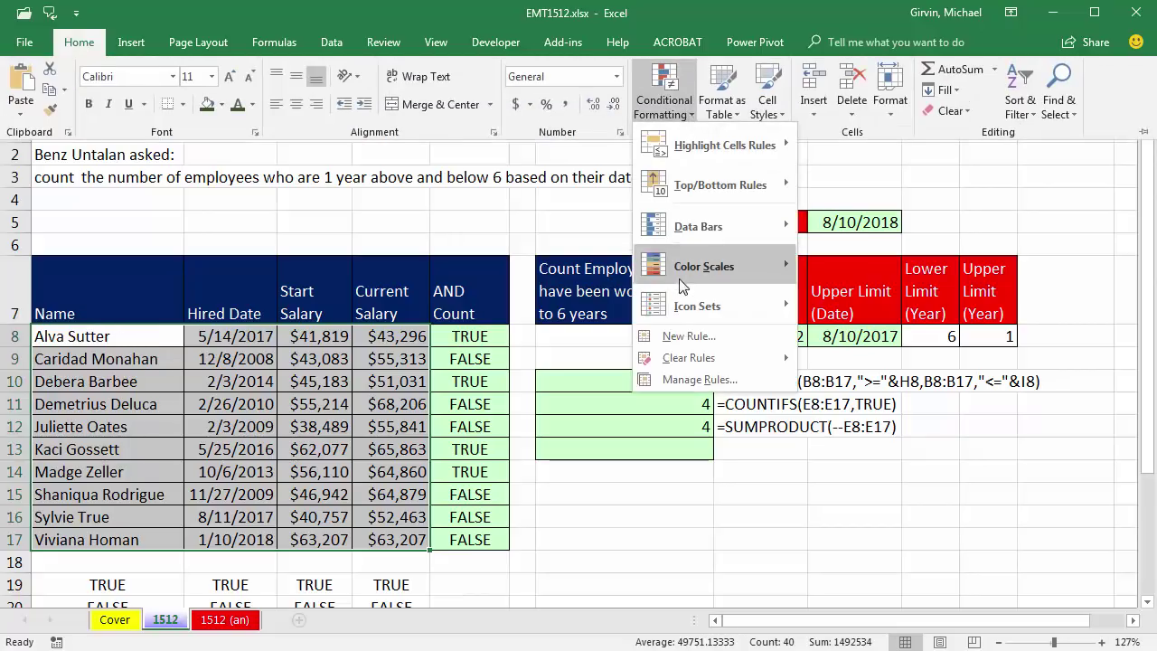
left_click(694, 341)
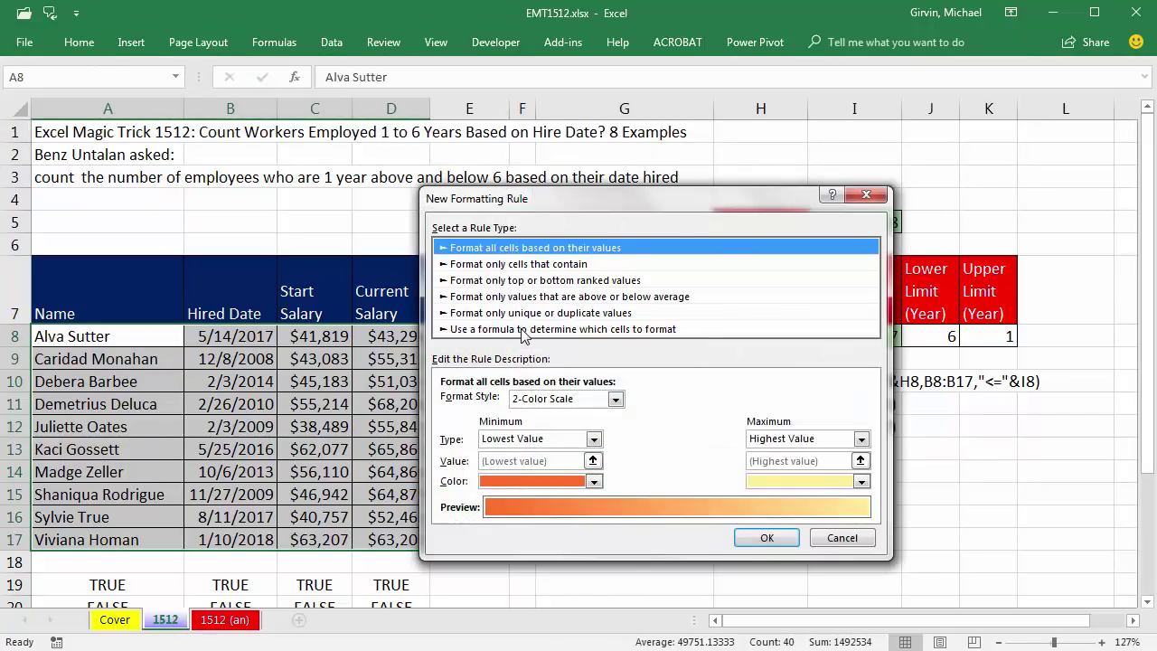
left_click(523, 330)
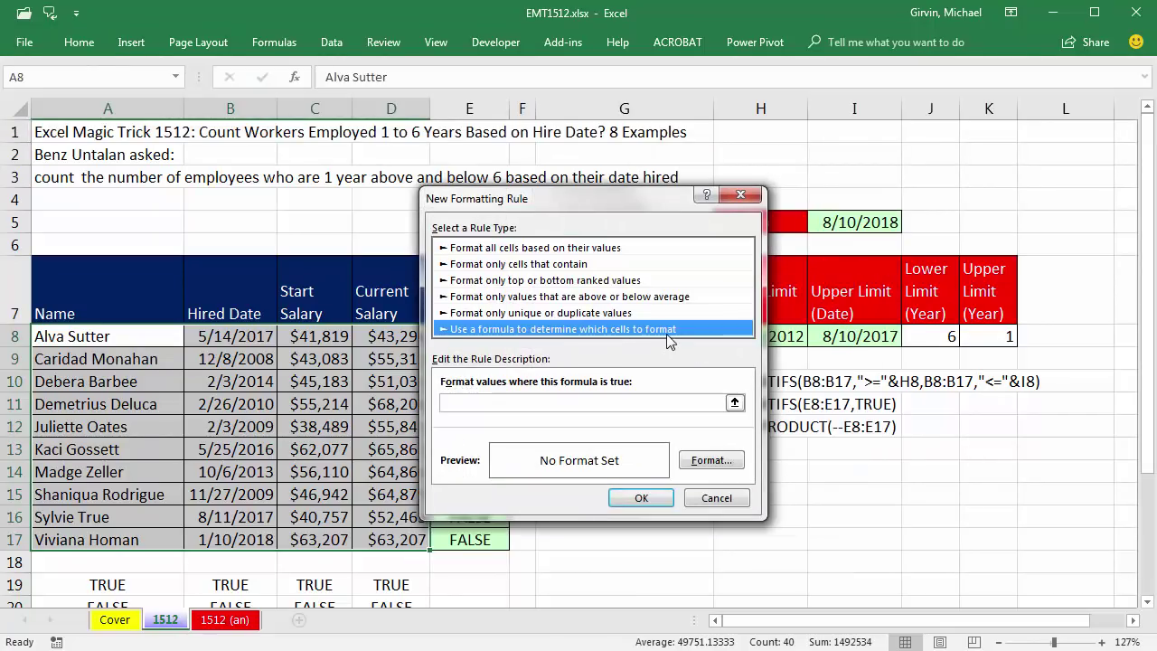
left_click(529, 407)
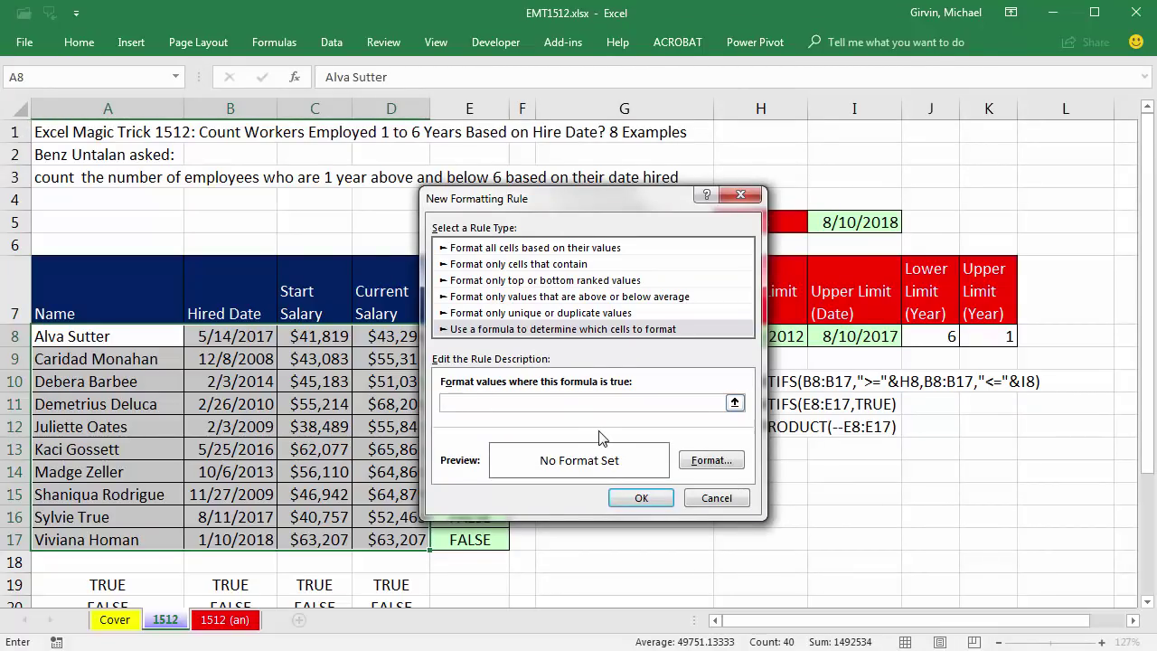
key("ctrl+v")
- Give the rule a yellow fill and apply it to the employee rows
left_click(711, 460)
left_click(595, 155)
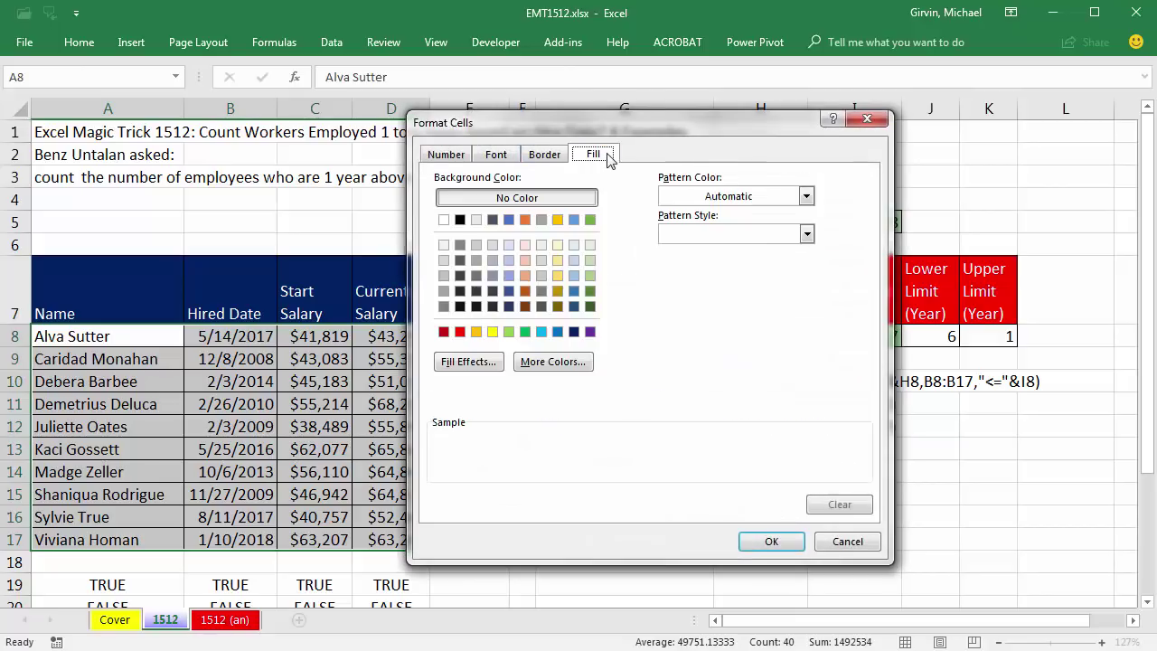
left_click(493, 331)
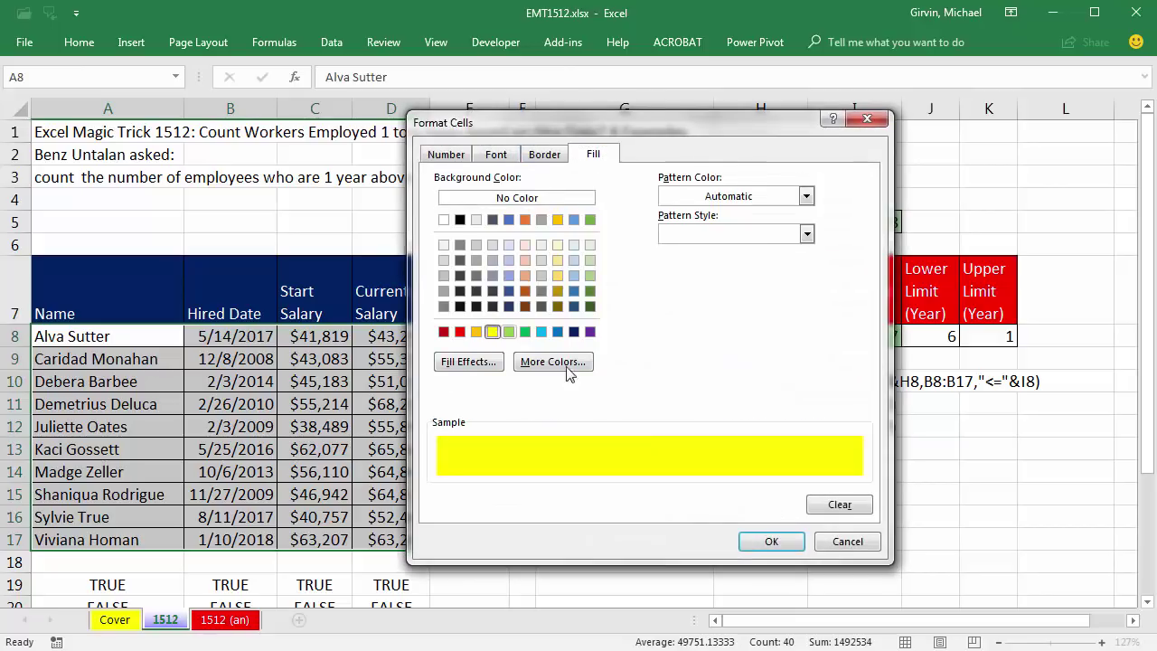
left_click(771, 540)
left_click(655, 499)
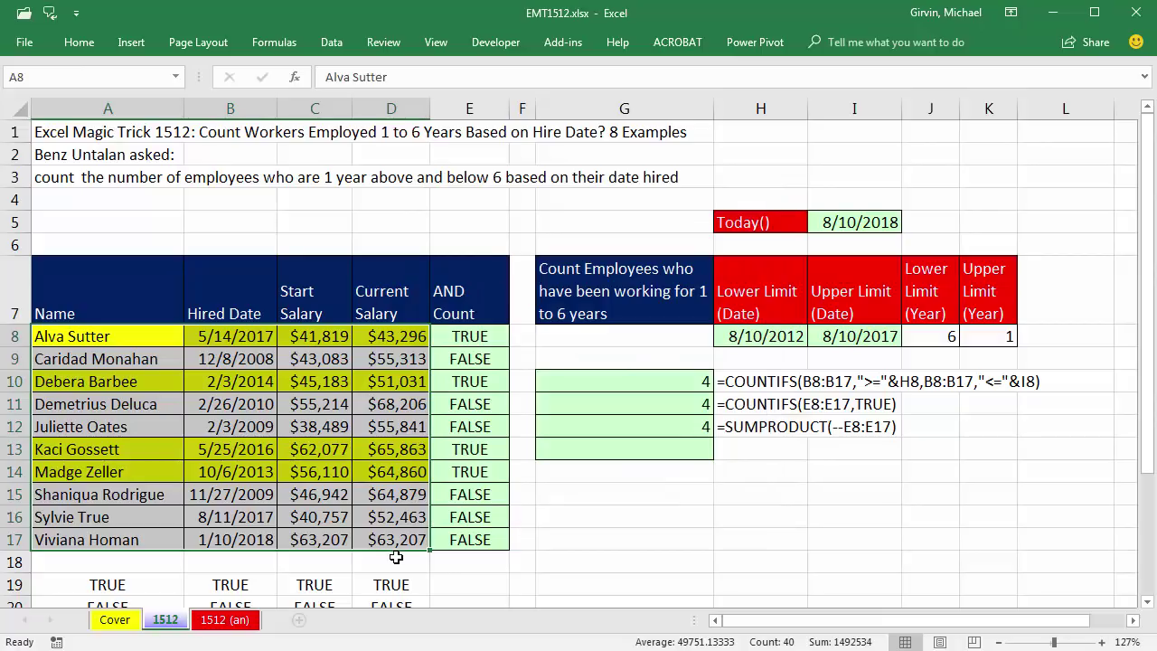
left_click(154, 517)
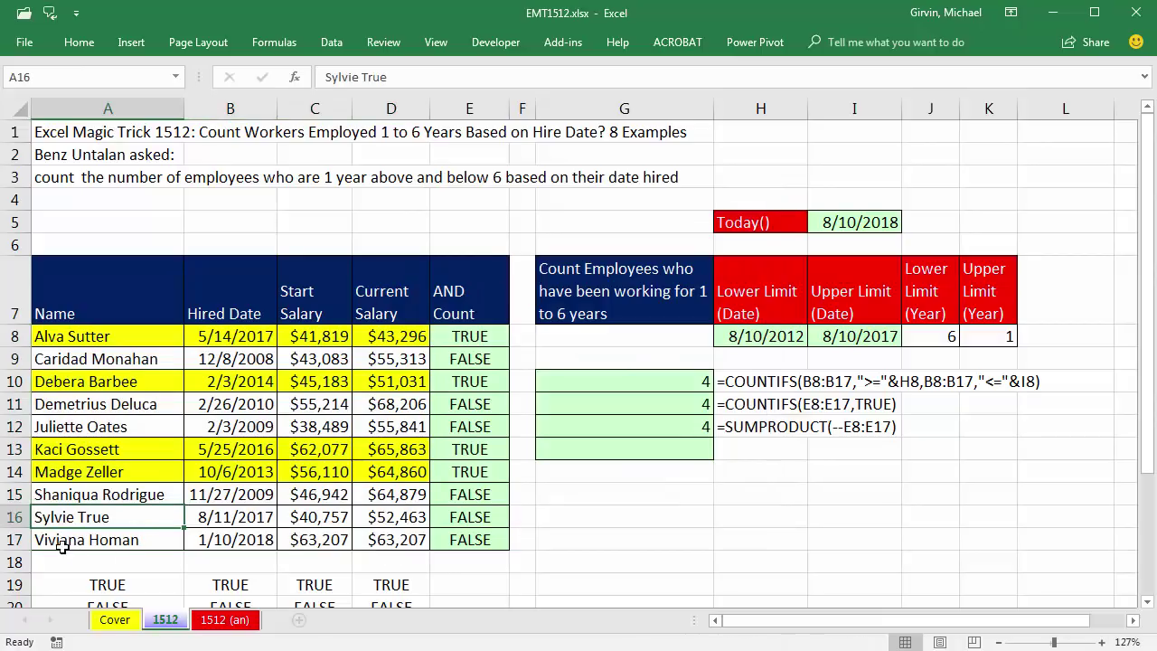
- Change B16's hire date from 8/11/2017 to 8/10/2017 so row 16 turns yellow
double_click(234, 520)
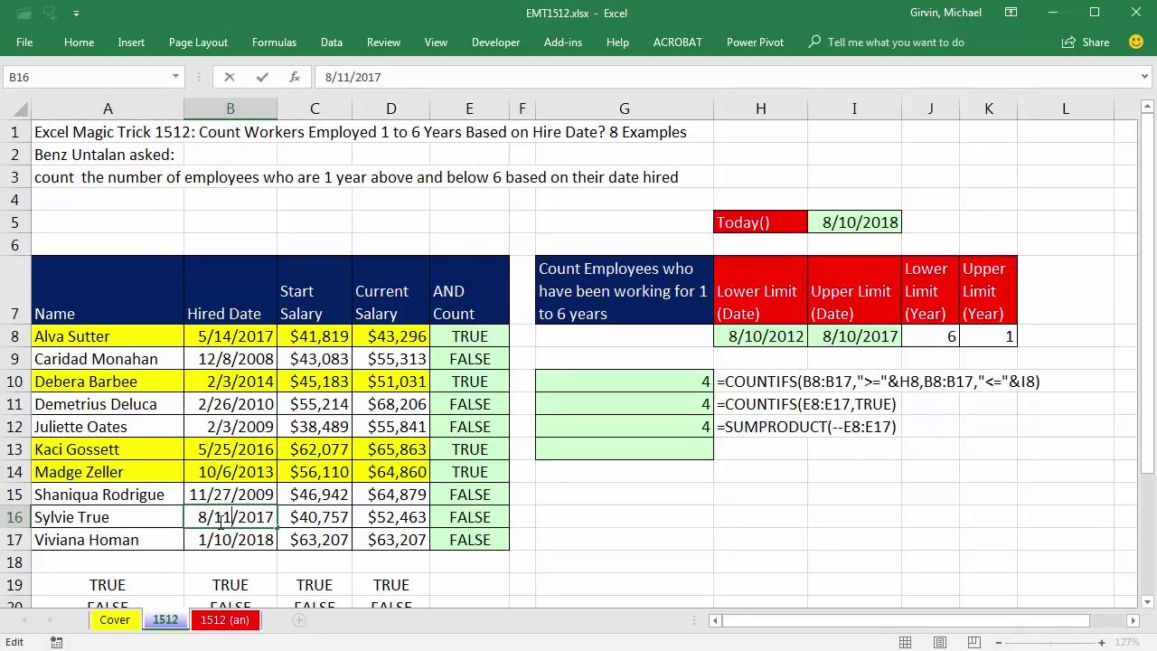
left_click_drag(226, 523, 233, 520)
type("0")
key("ctrl+Return")
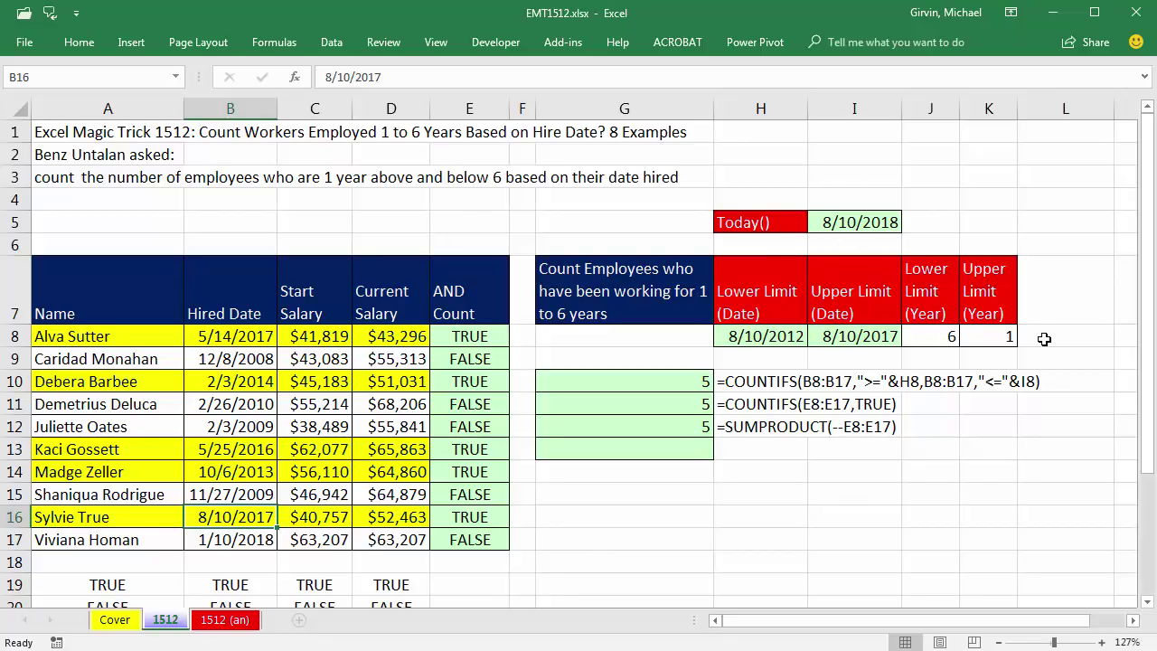
- Copy the full COUNTIFS formula text from G10 and paste it into G13
left_click_drag(931, 305, 978, 338)
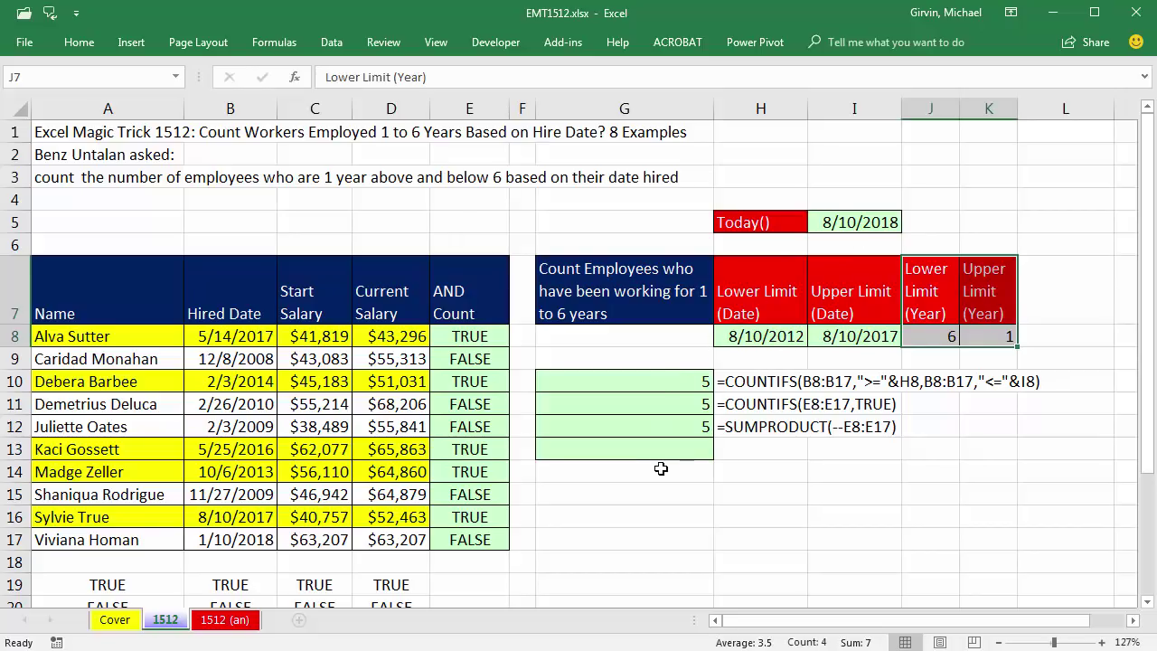
left_click(649, 385)
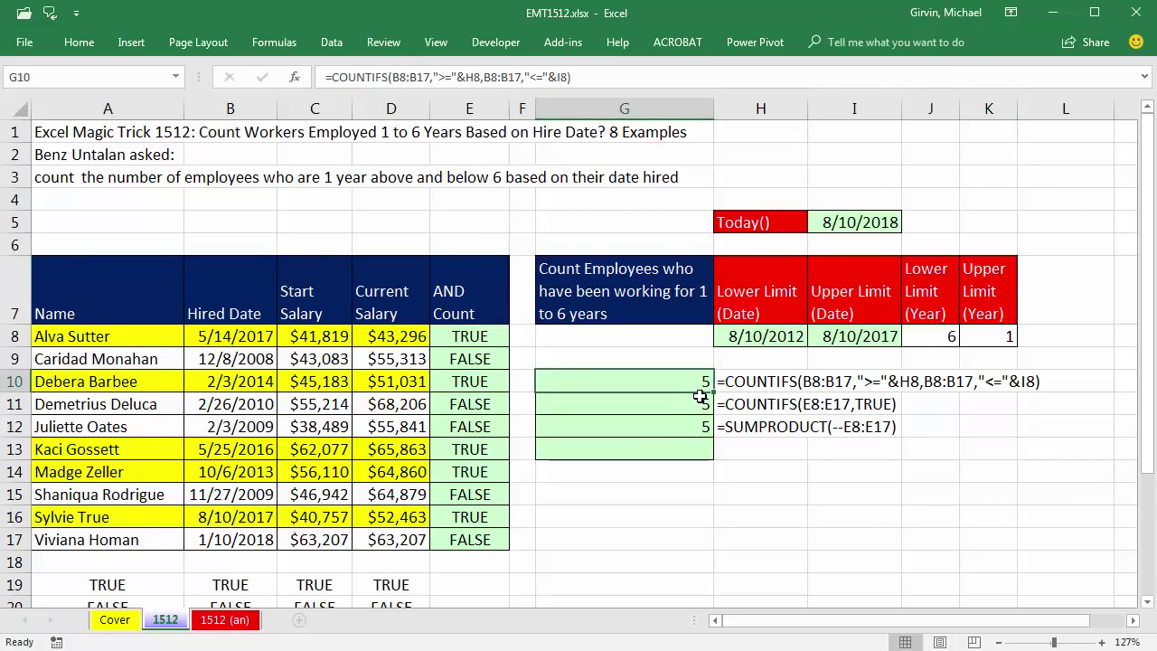
key("F2")
left_click_drag(864, 382, 518, 381)
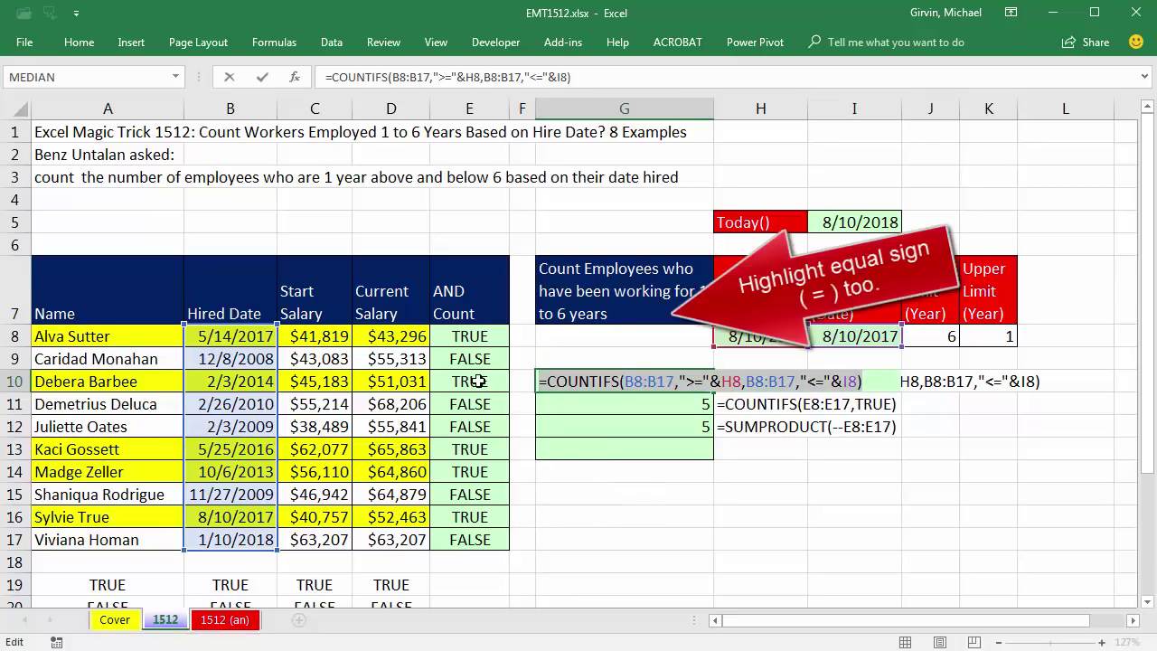
key("ctrl+c")
key("Escape")
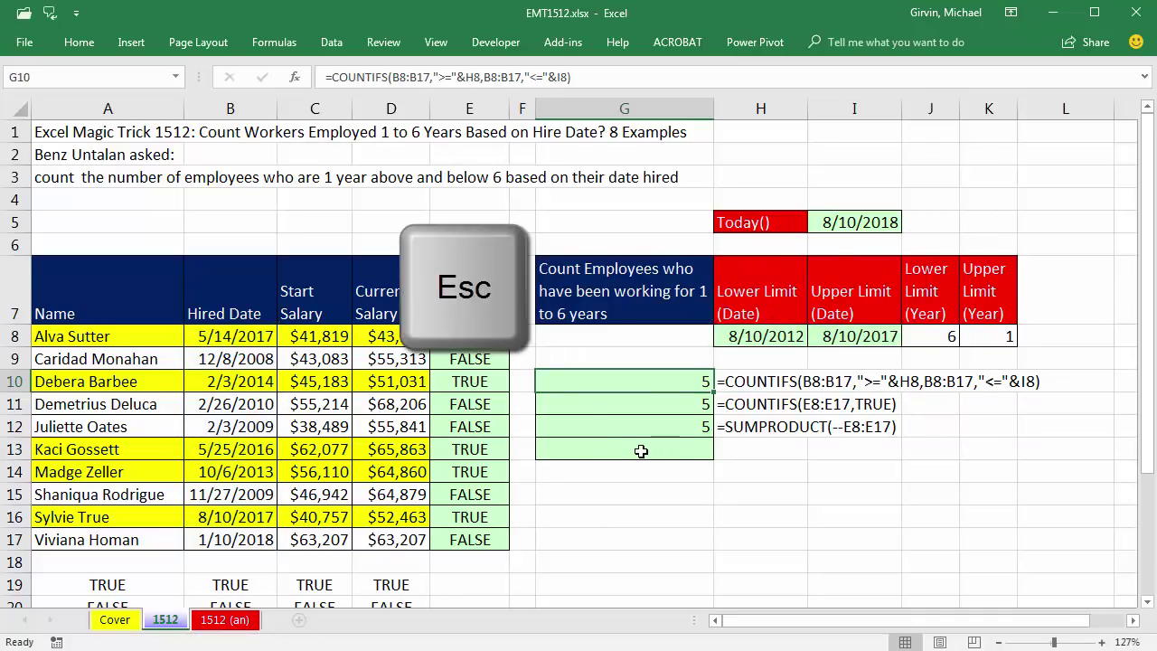
left_click(641, 451)
key("ctrl+v")
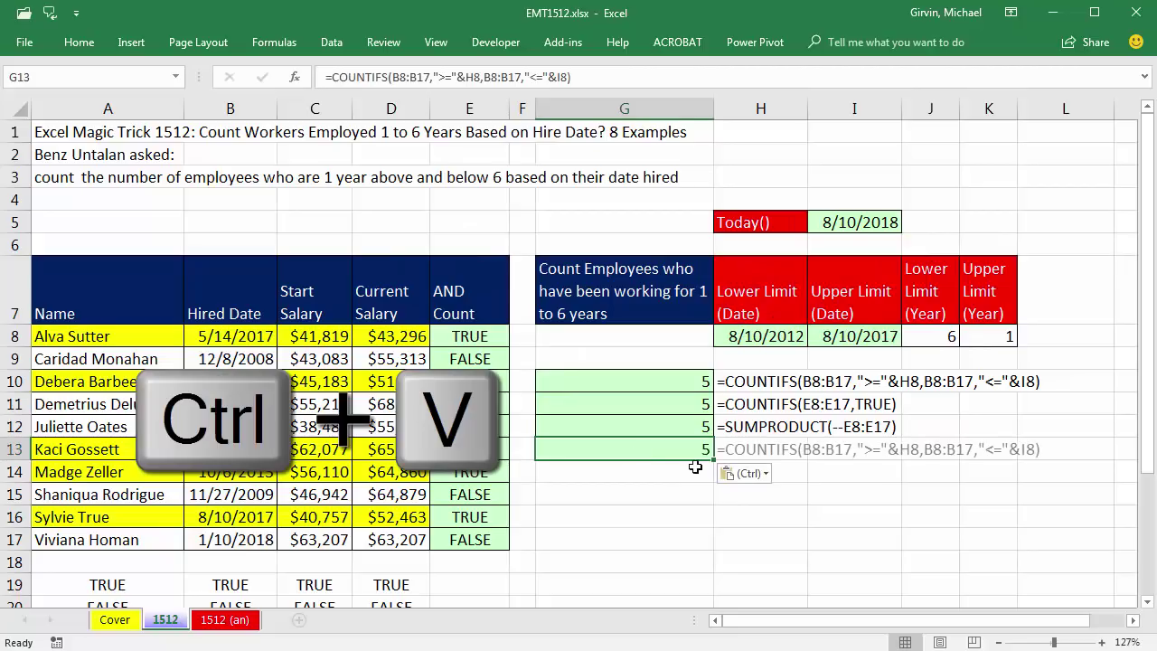
- Copy the TODAY() function text from I5's formula, leaving I5 unchanged
left_click(849, 225)
key("F2")
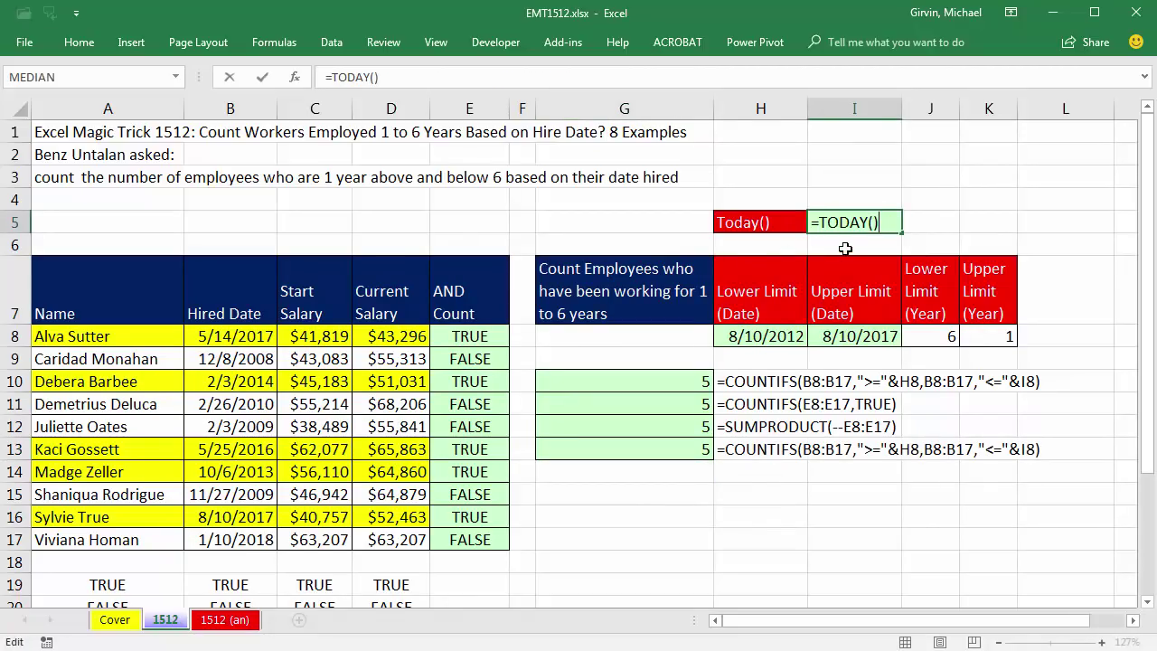
left_click_drag(819, 222, 902, 222)
key("ctrl+c")
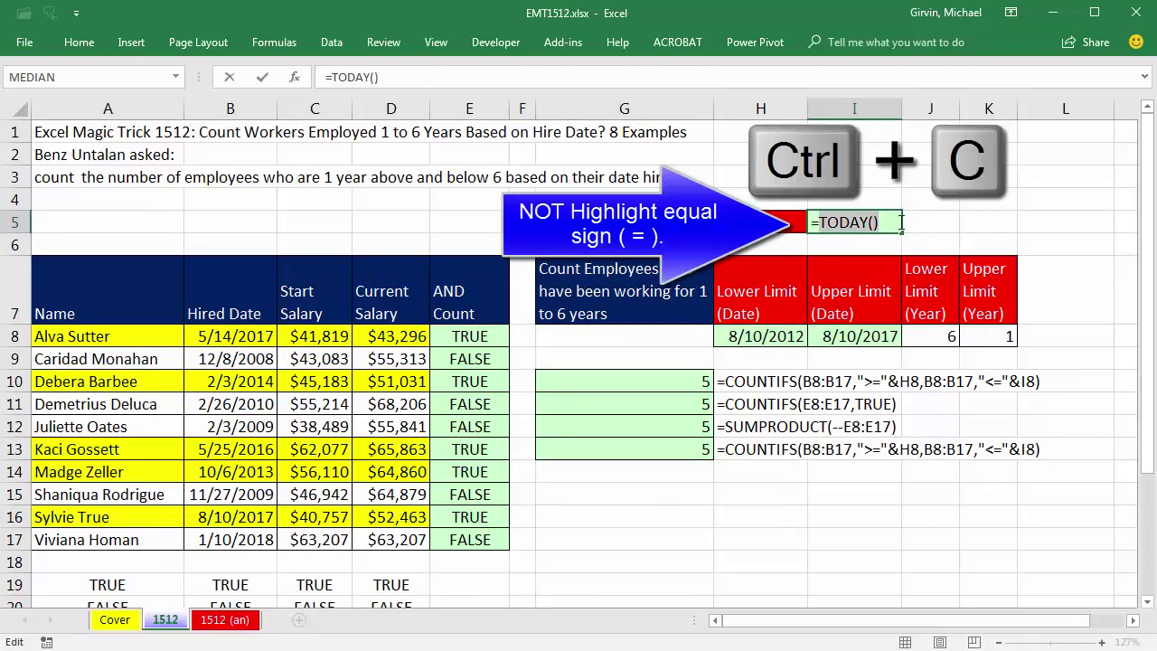
key("Escape")
- Swap $I$5 for TODAY() in H8's EDATE formula, copy that text, and discard the edit
left_click(770, 337)
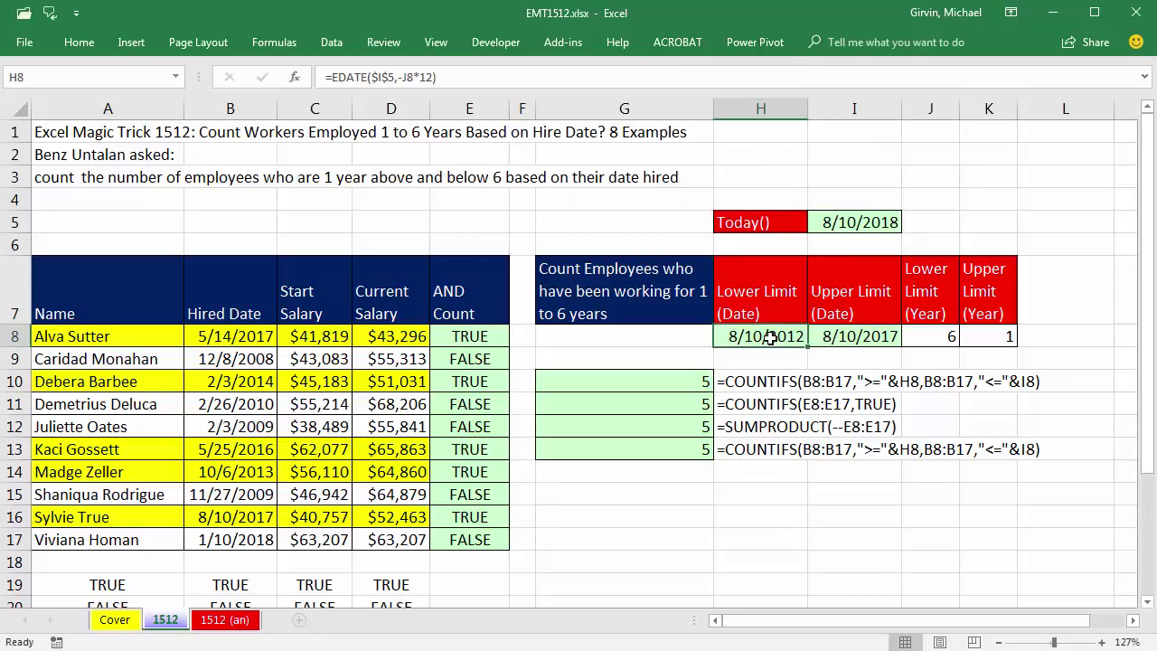
key("F2")
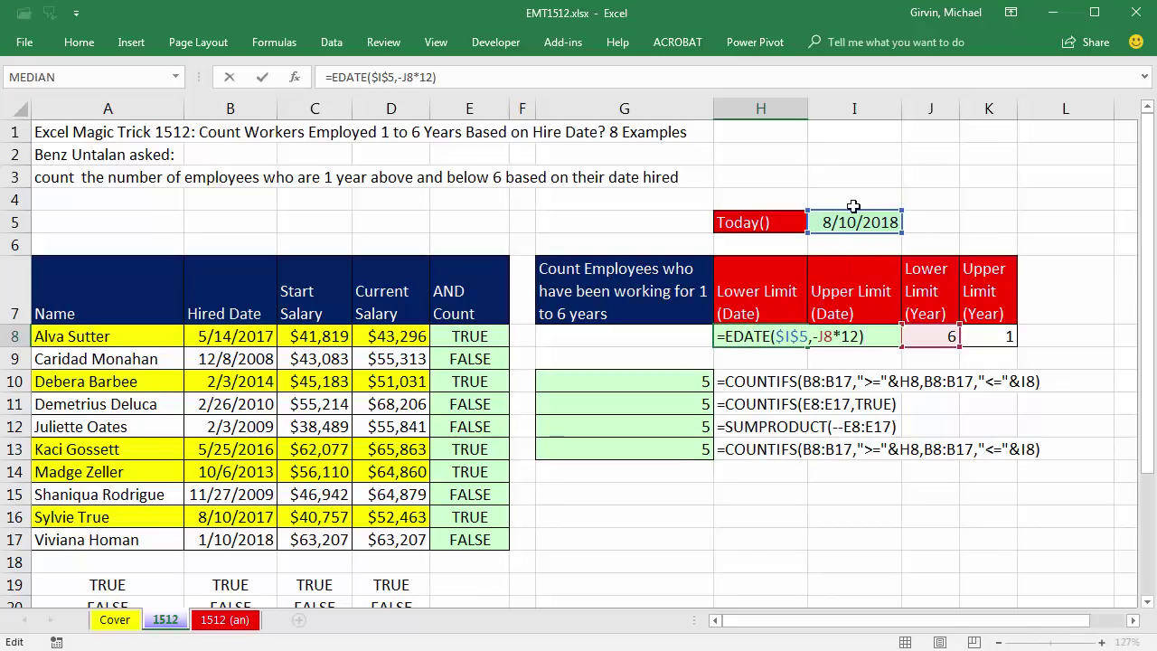
double_click(796, 339)
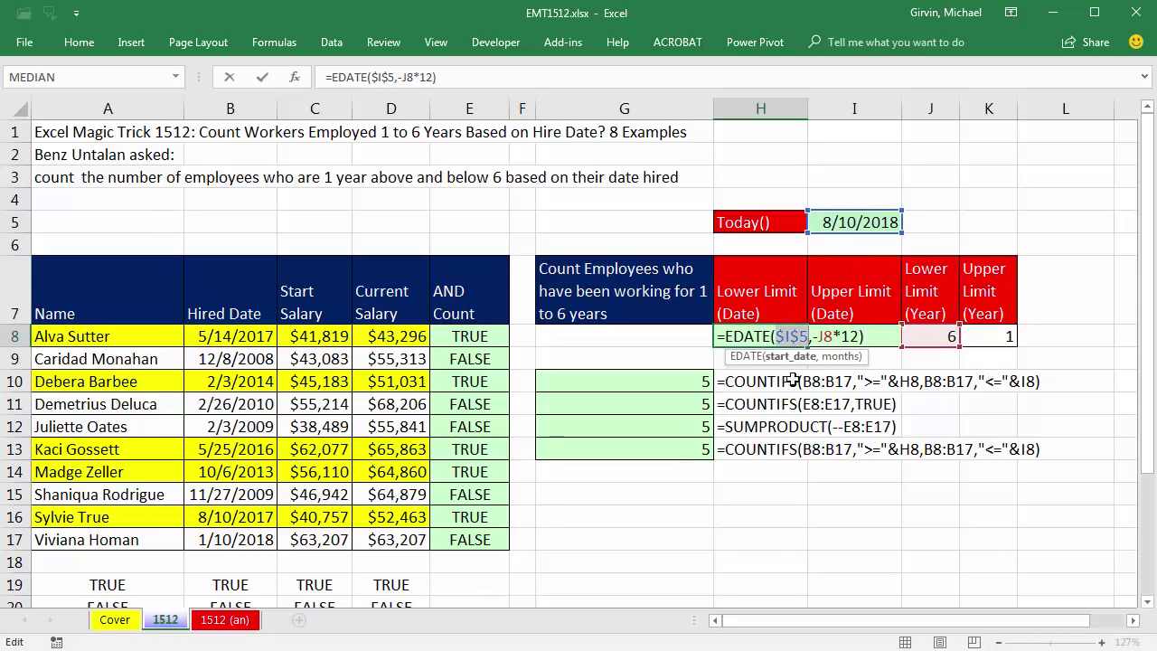
key("ctrl+v")
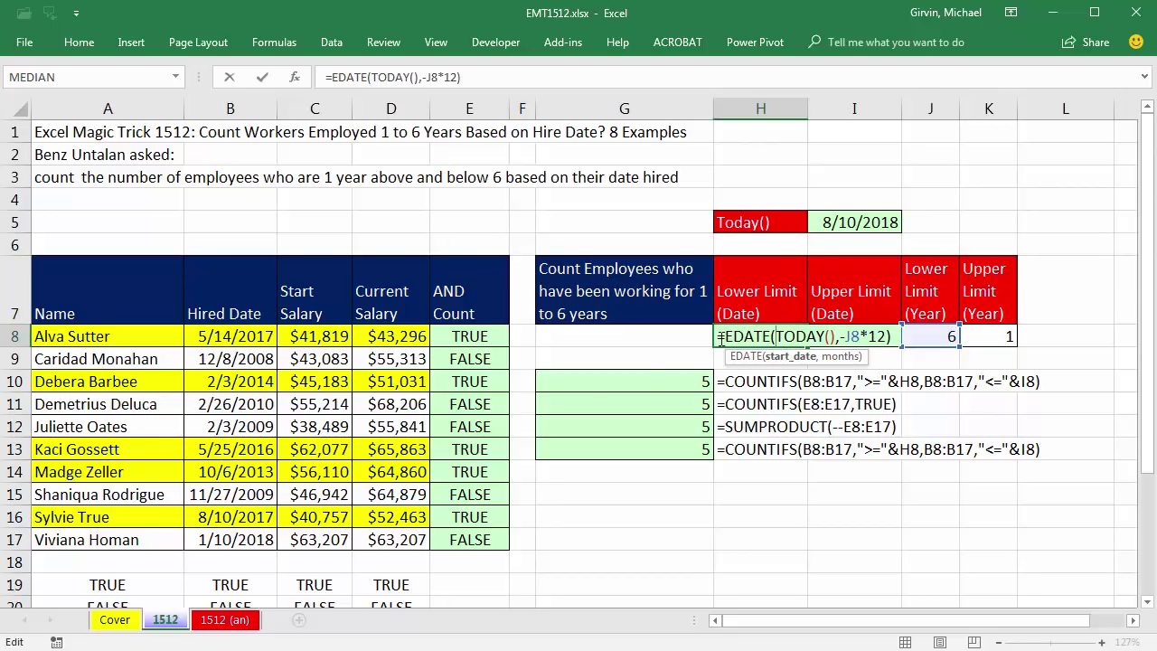
left_click_drag(723, 337, 912, 340)
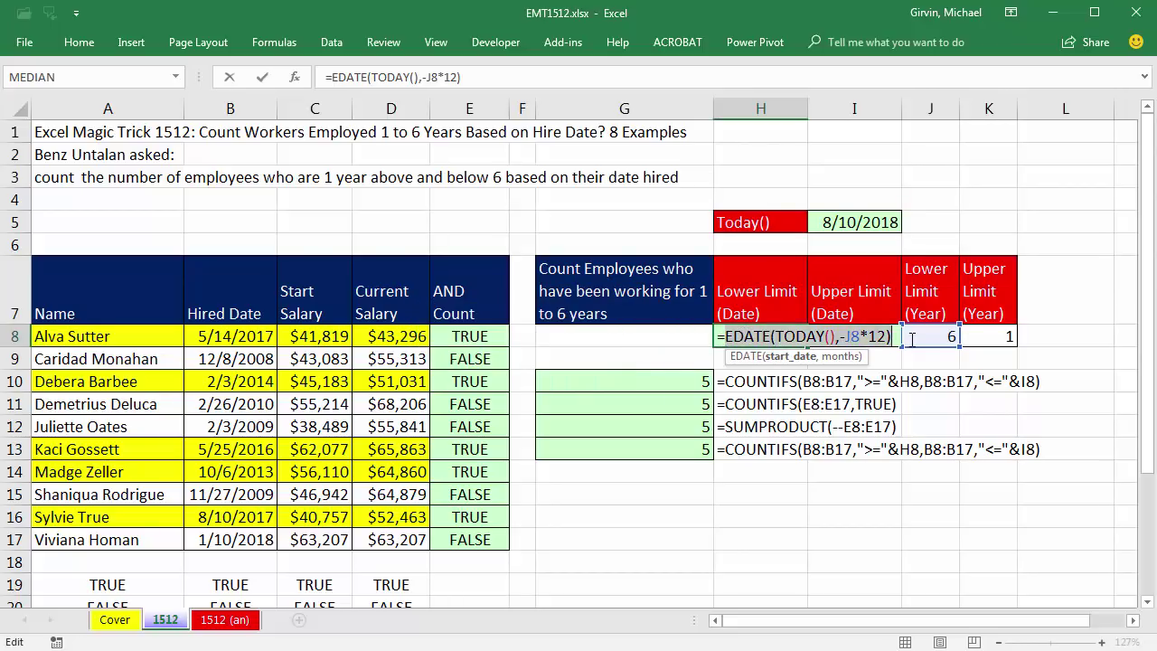
key("ctrl+c")
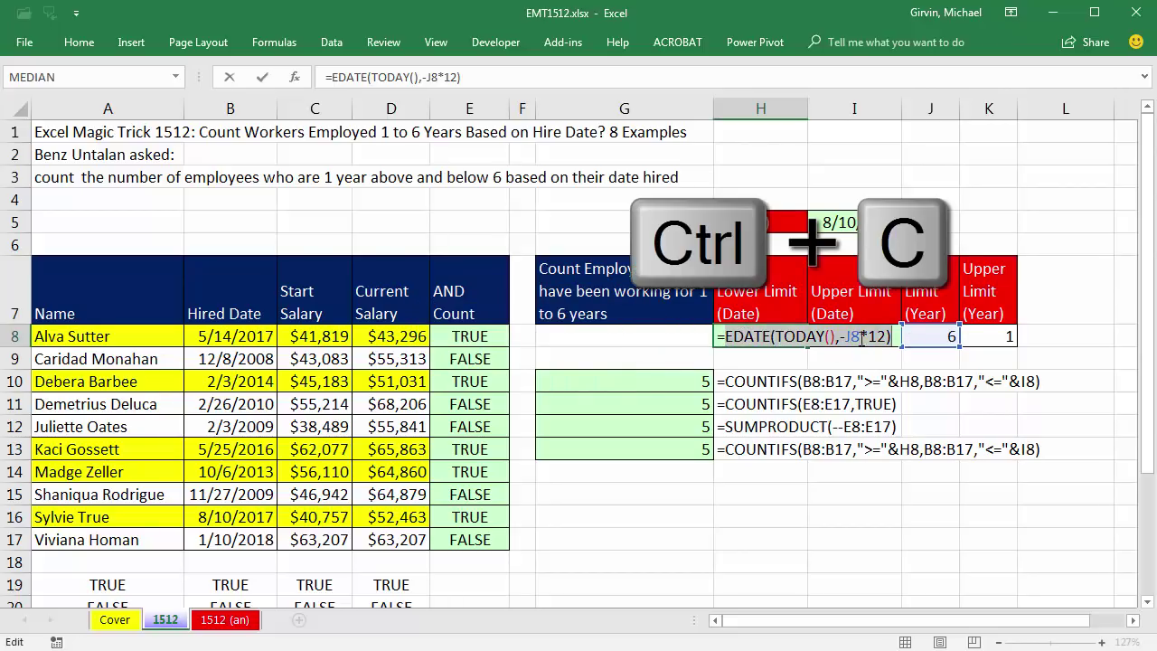
key("Escape")
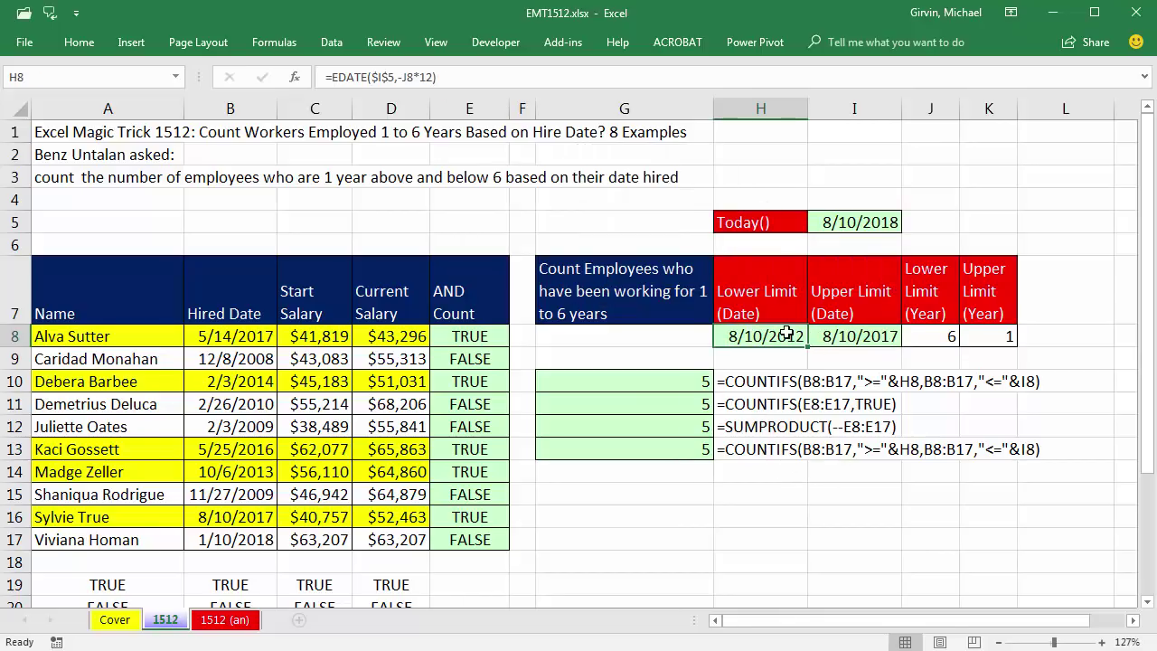
key("F2")
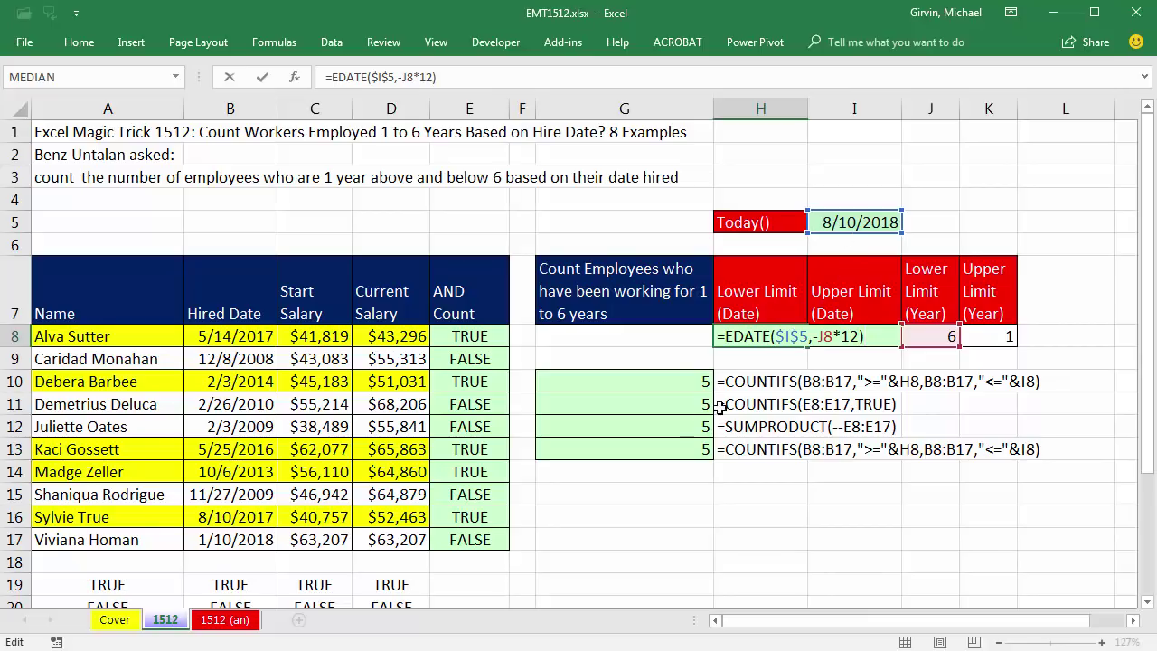
- Replace the H8 reference in G13's formula with EDATE(TODAY(),-J8*12)
key("ctrl+Return")
left_click(658, 449)
key("F2")
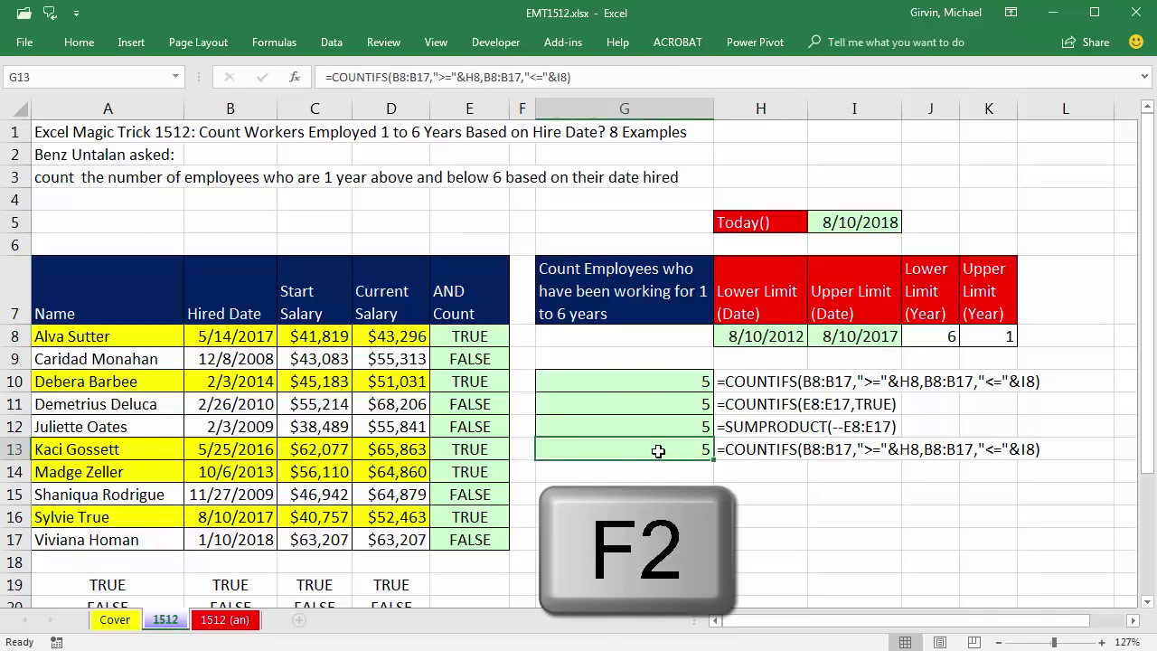
double_click(730, 449)
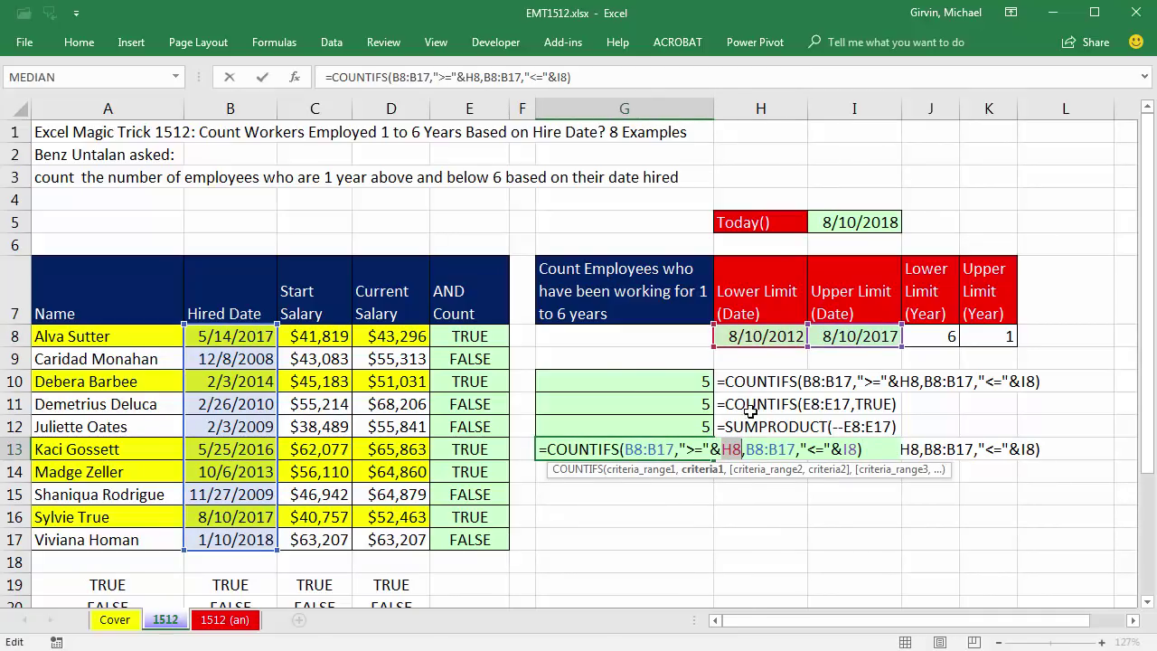
key("ctrl+v")
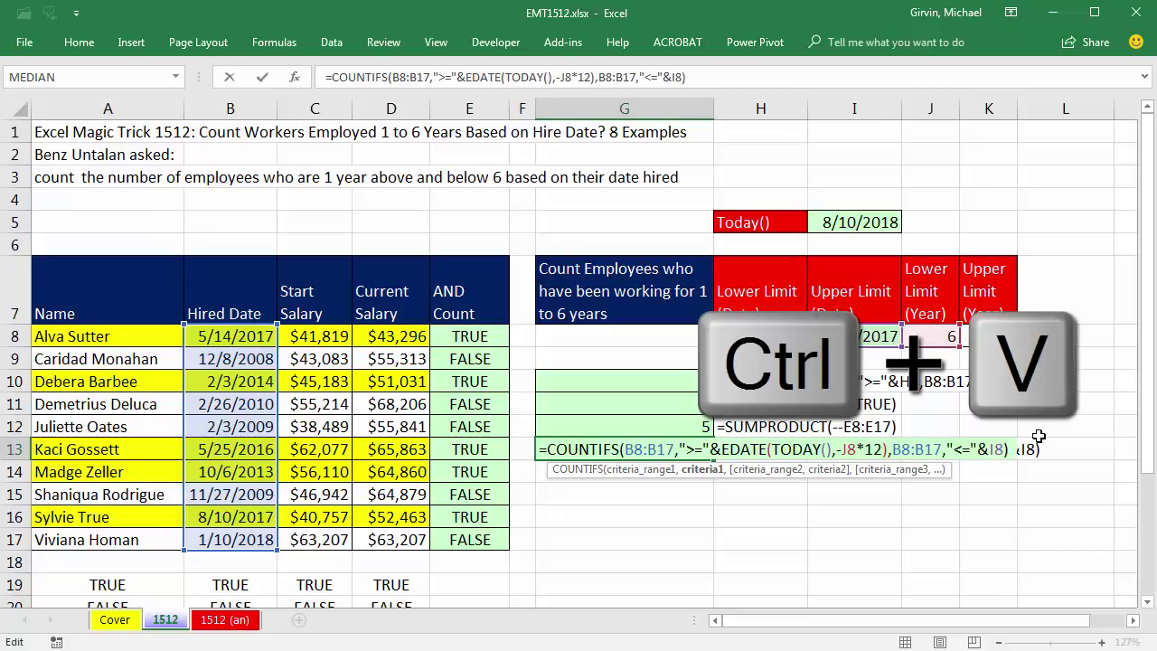
key("Return")
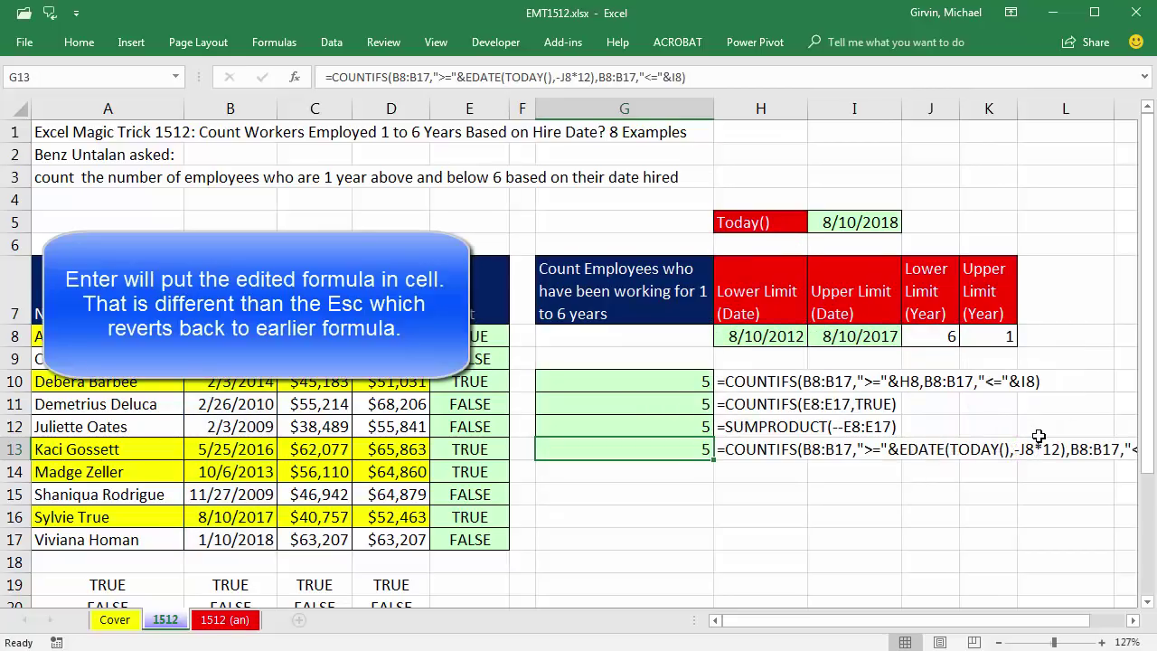
- Swap $I$5 for TODAY() in I8's formula and copy EDATE(TODAY(),-K8*12)
double_click(832, 221)
left_click_drag(821, 222, 1073, 219)
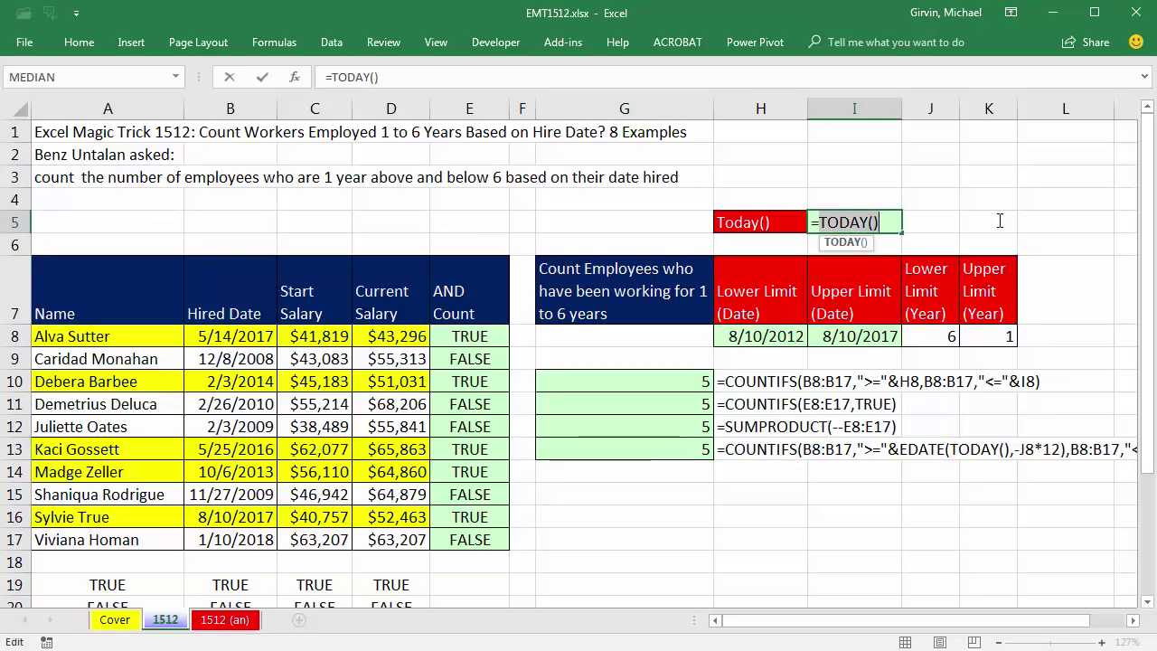
key("Escape")
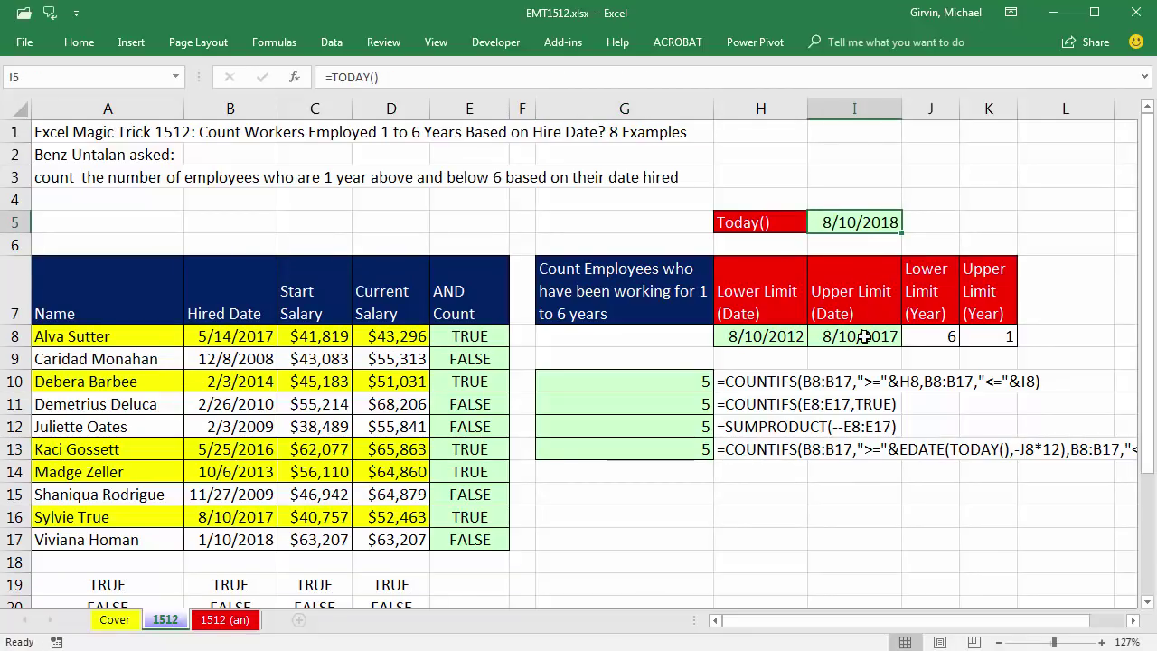
double_click(866, 337)
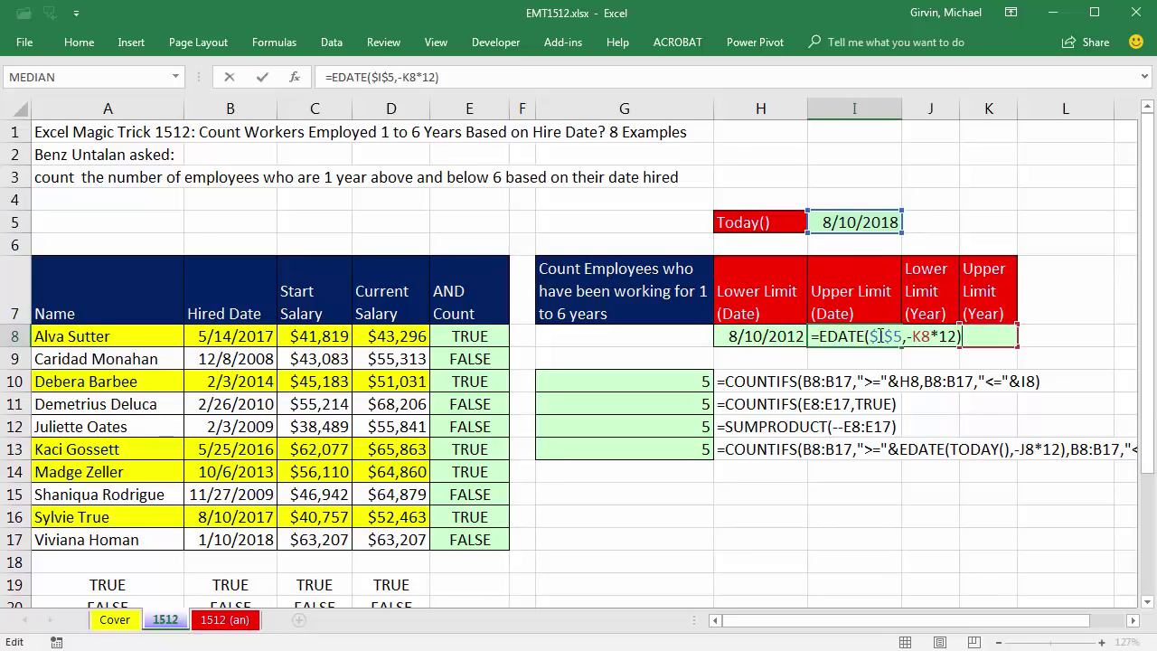
double_click(880, 336)
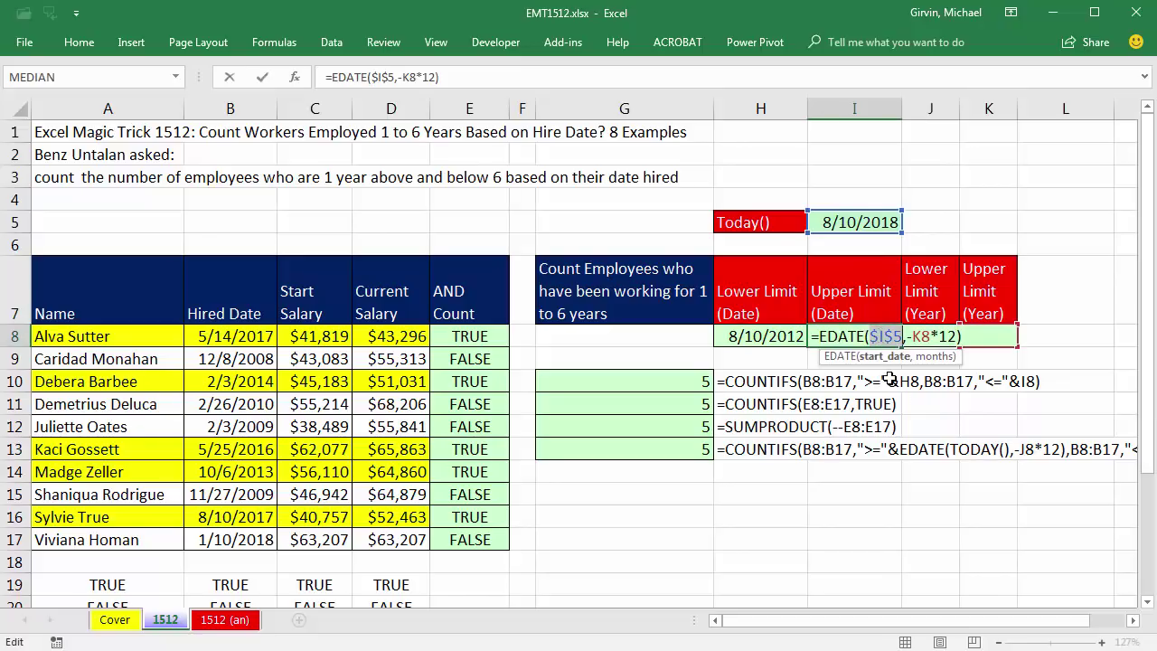
type("TODAY()")
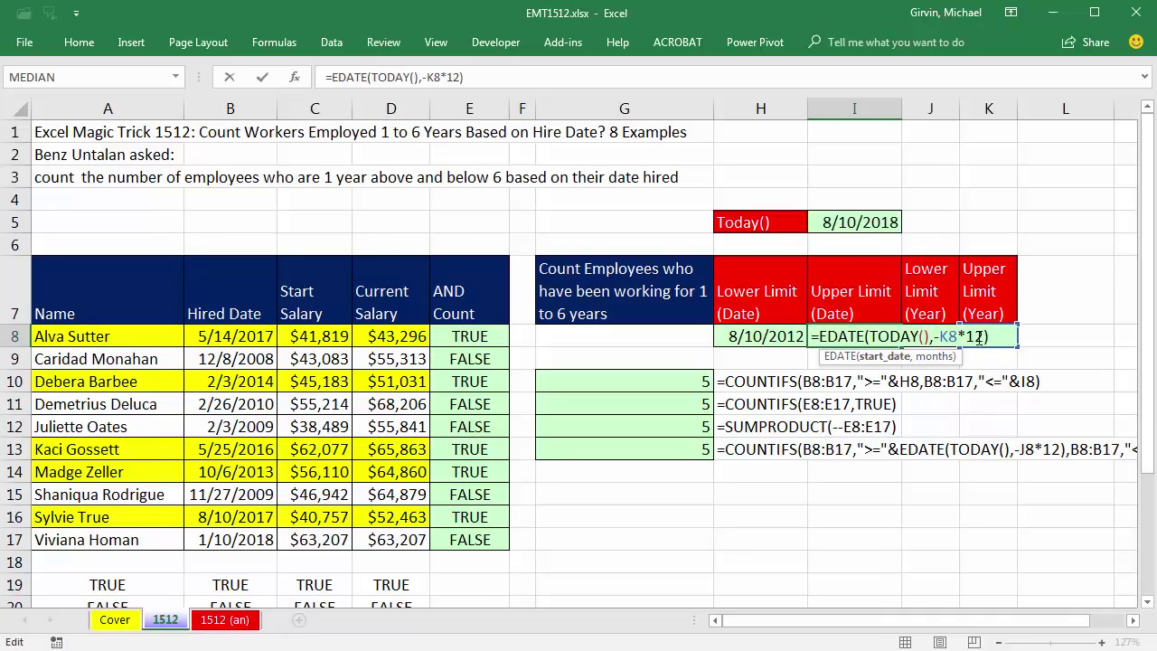
left_click_drag(1005, 336, 820, 336)
key("ctrl+c")
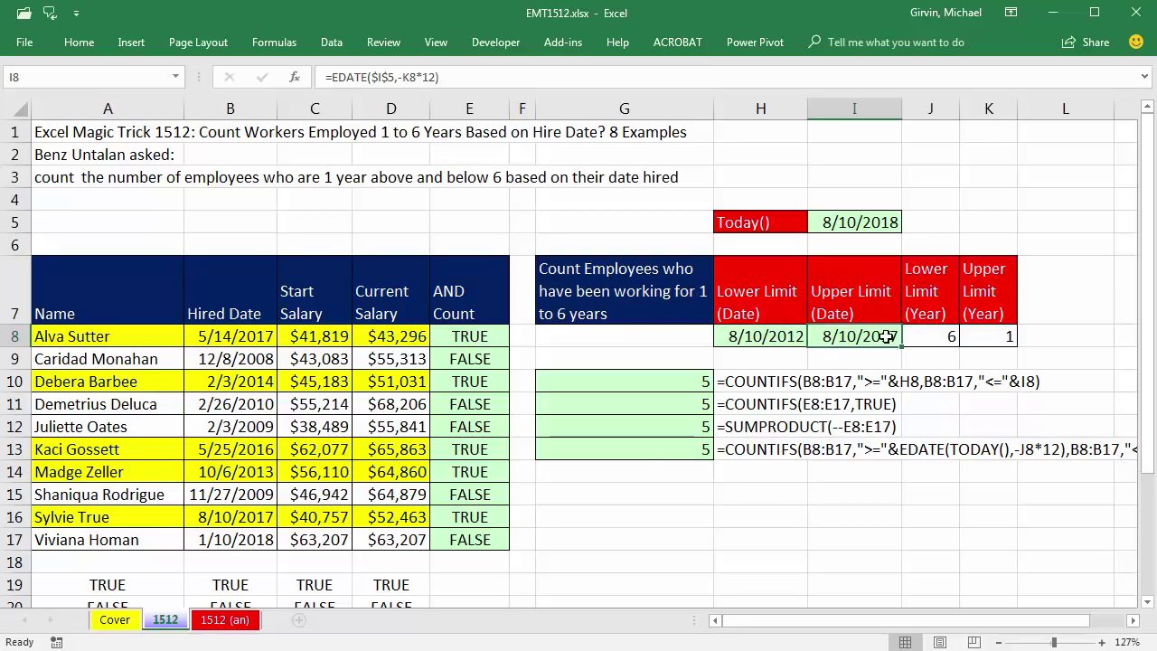
- Replace the I8 reference in G13 with EDATE(TODAY(),-K8*12), giving a self-contained count of 5
left_click(670, 450)
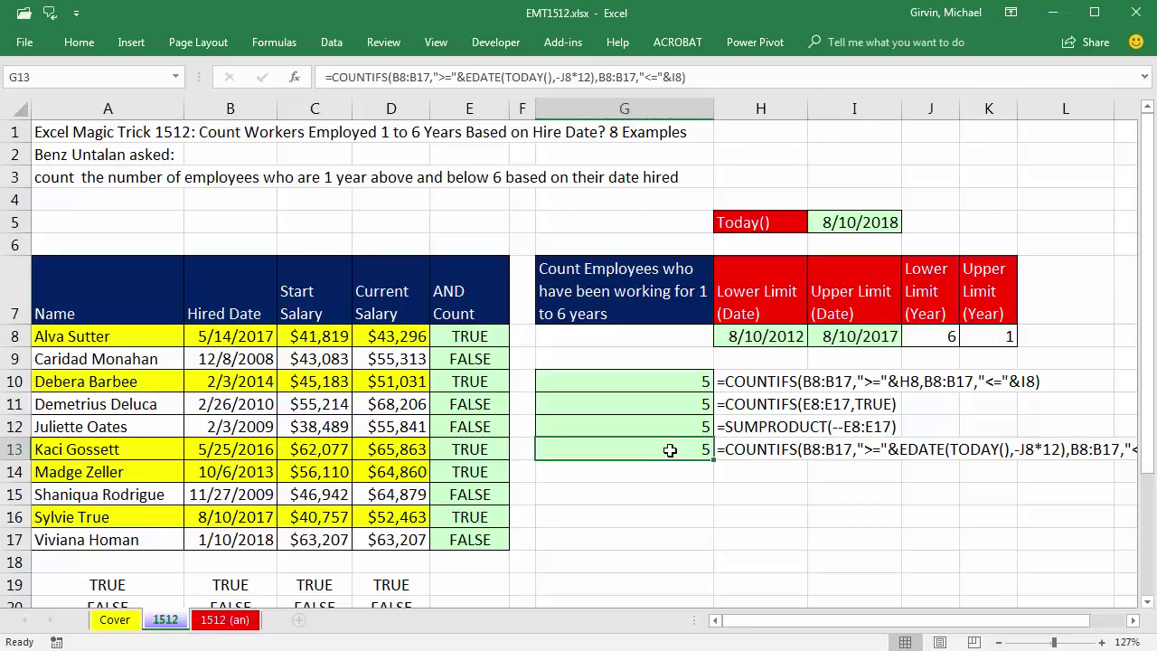
double_click(670, 450)
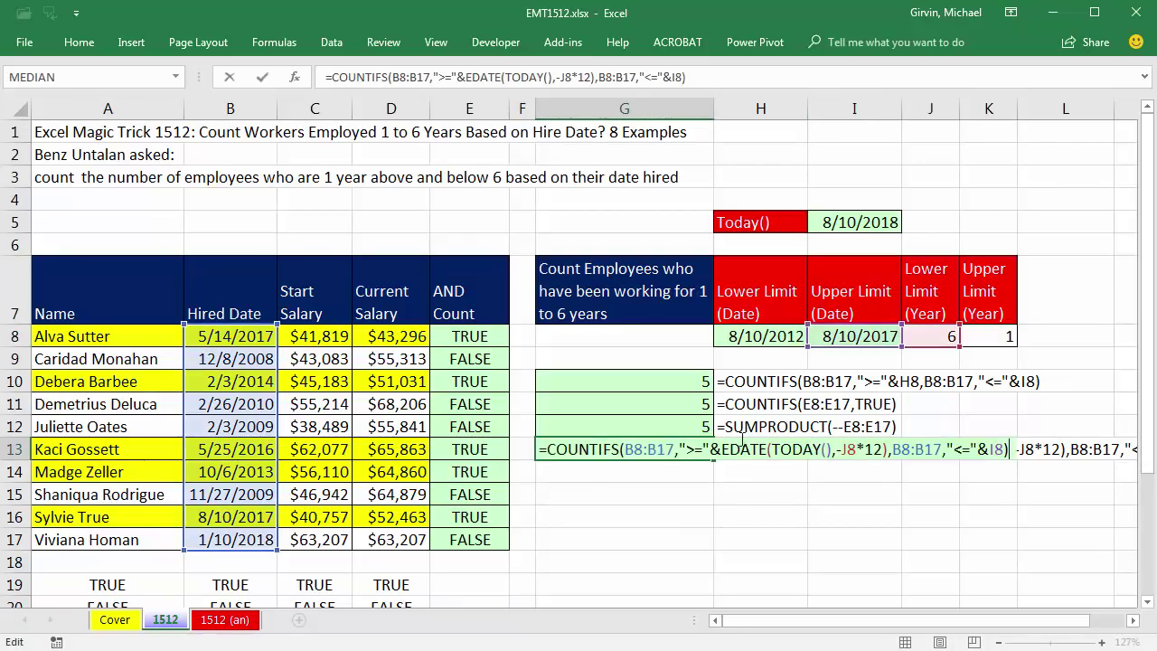
double_click(997, 449)
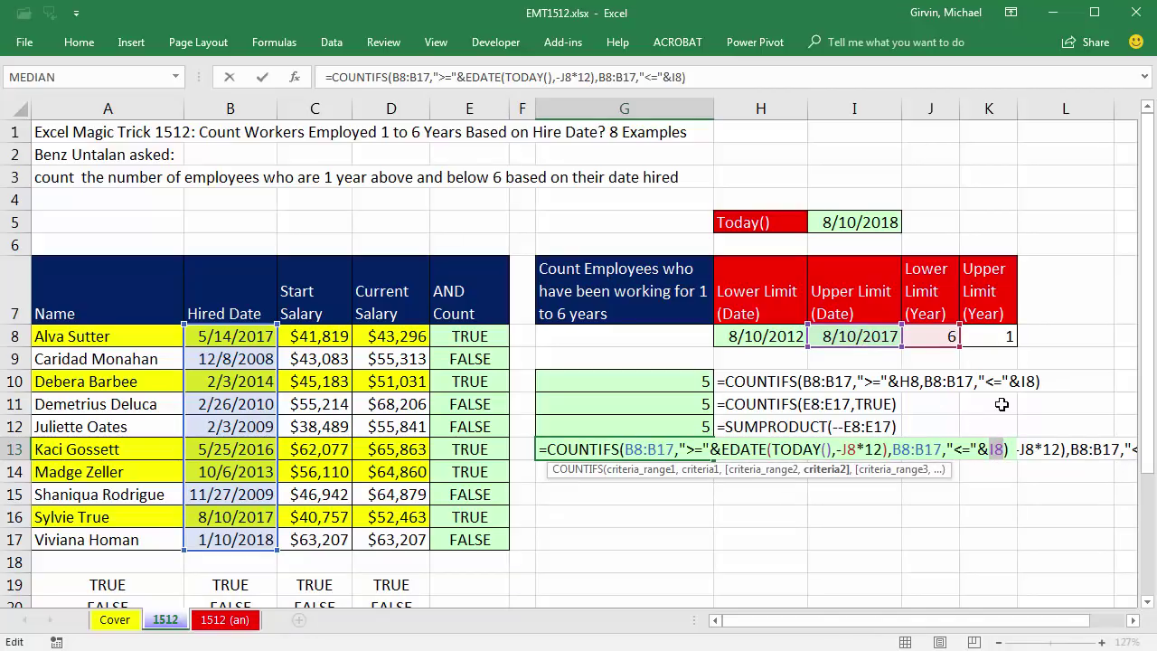
key("ctrl+v")
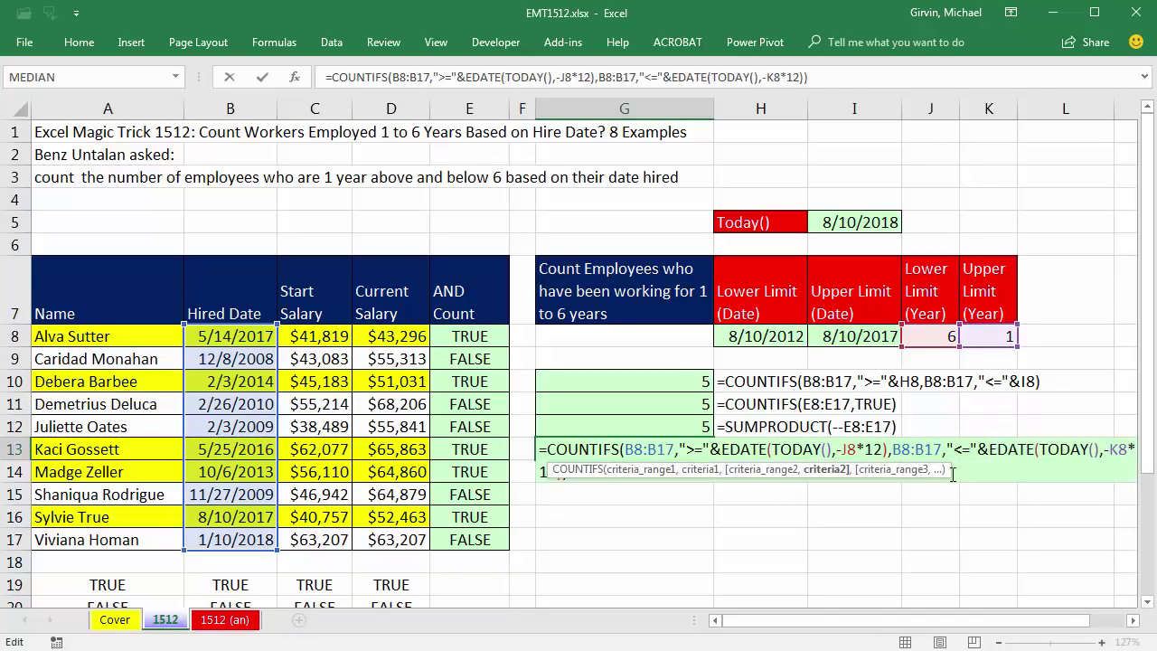
left_click_drag(933, 493, 906, 499)
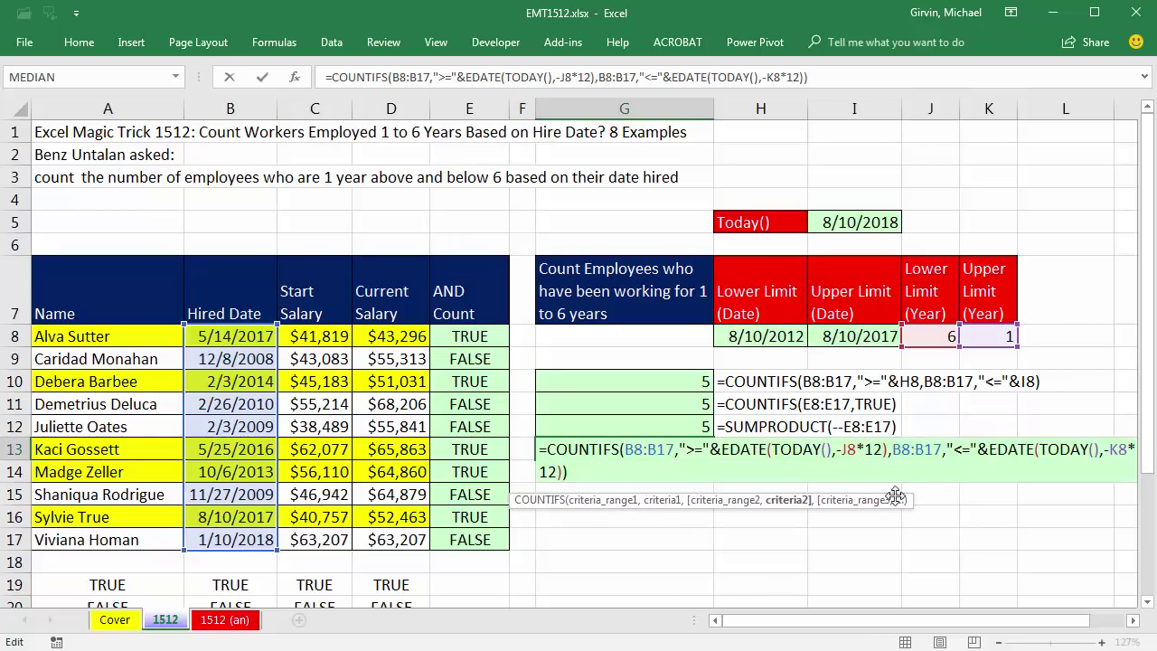
key("ctrl+Return")
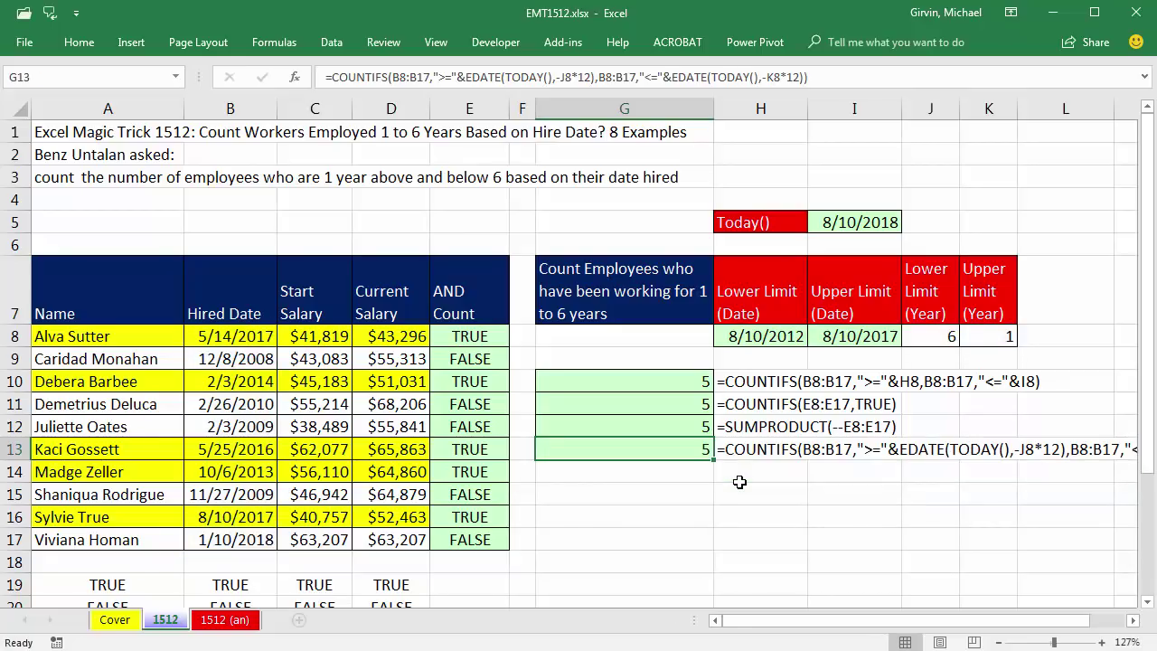
left_click_drag(610, 222, 913, 354)
key("alt")
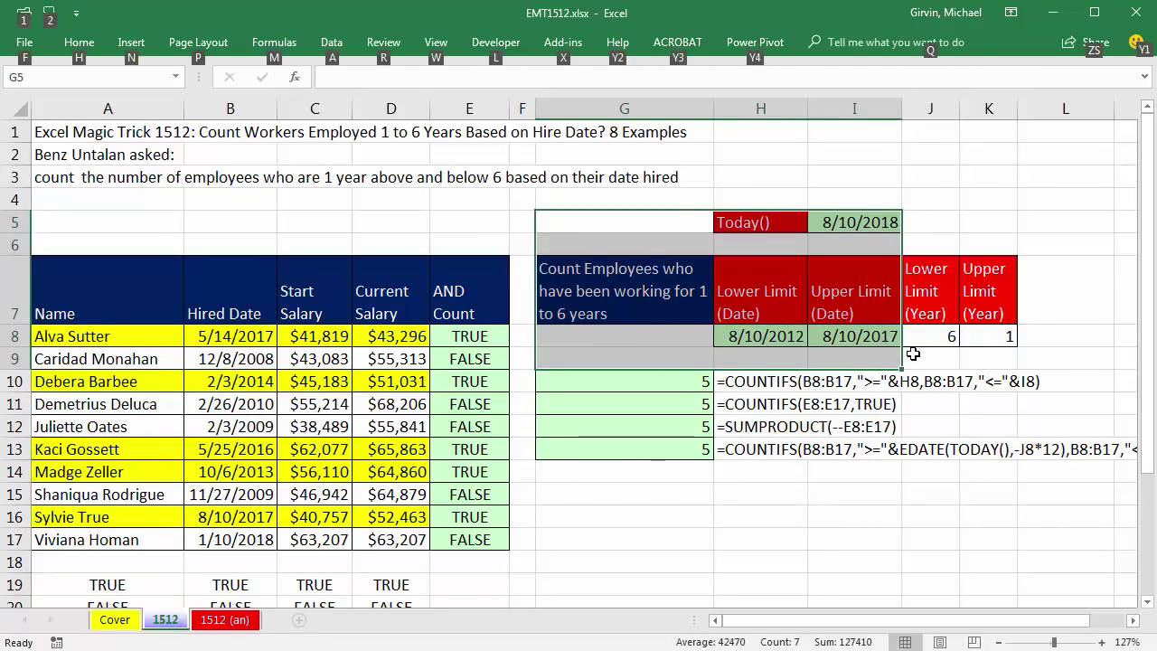
key("e")
key("a")
key("a")
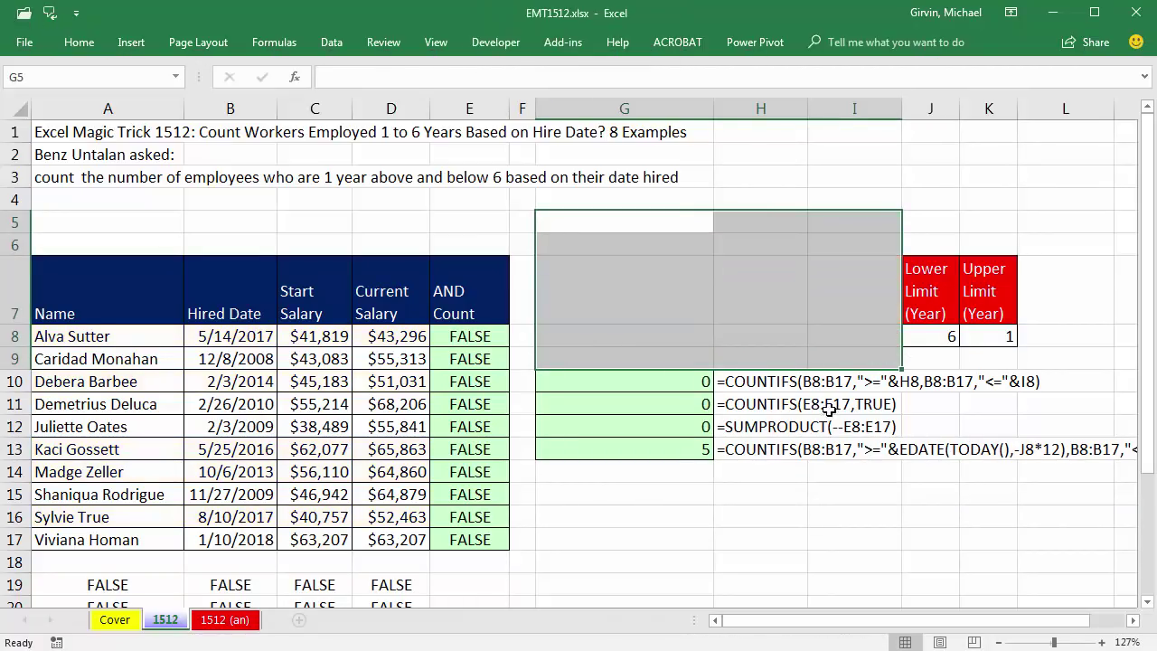
left_click(696, 448)
double_click(696, 449)
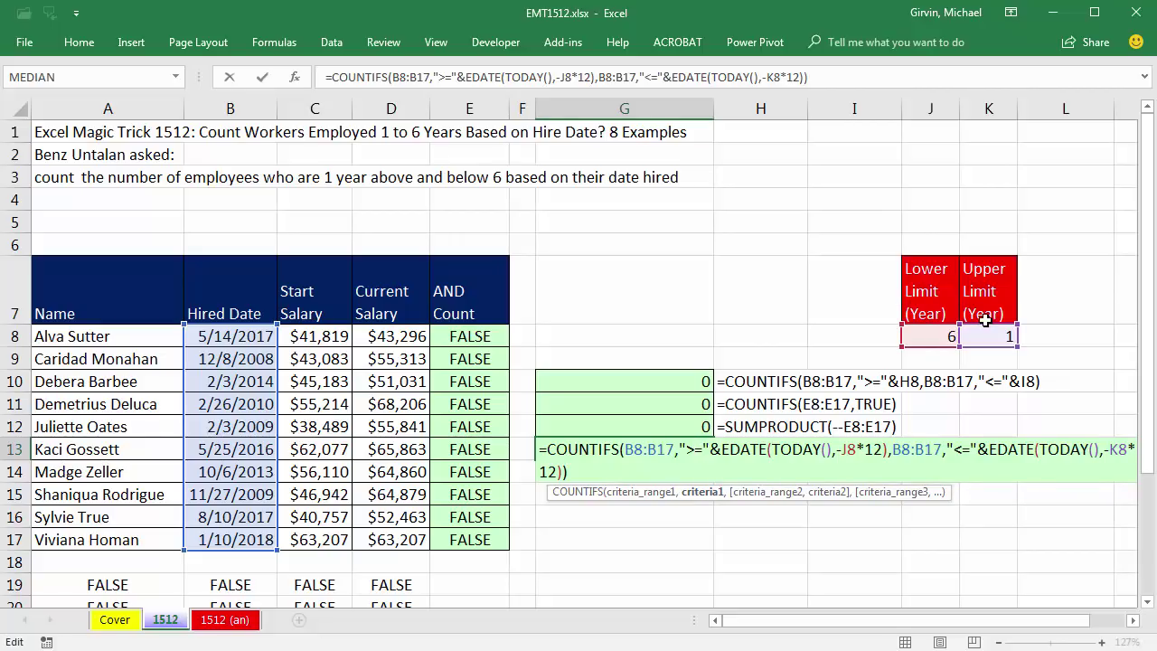
key("ctrl+Return")
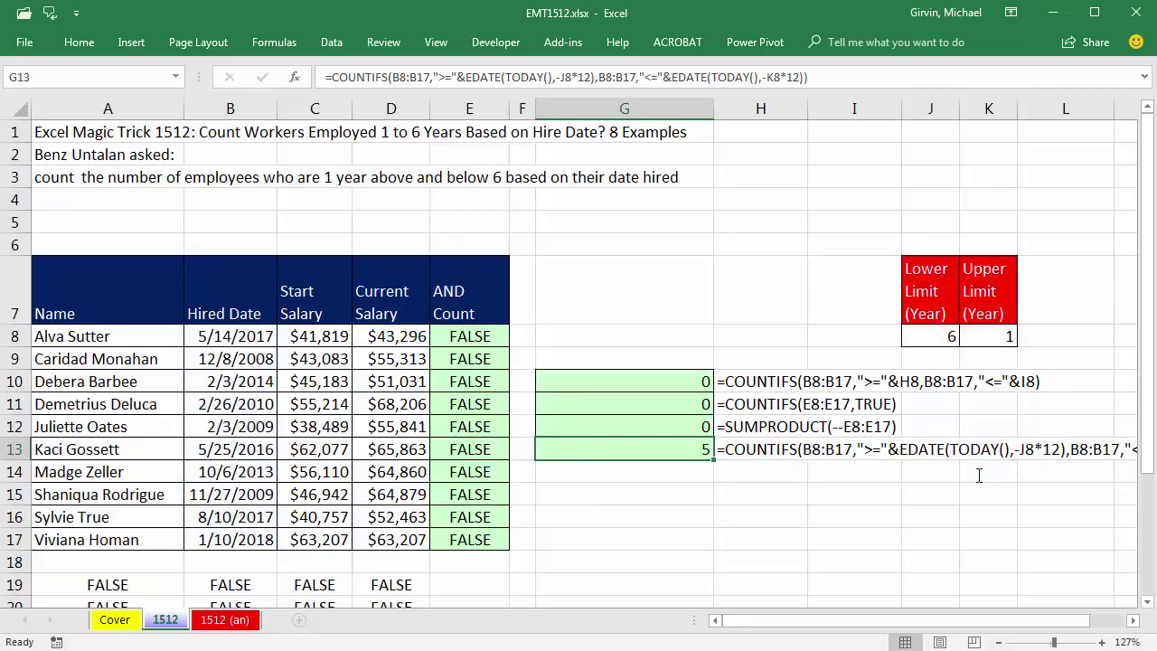
key("ctrl+z")
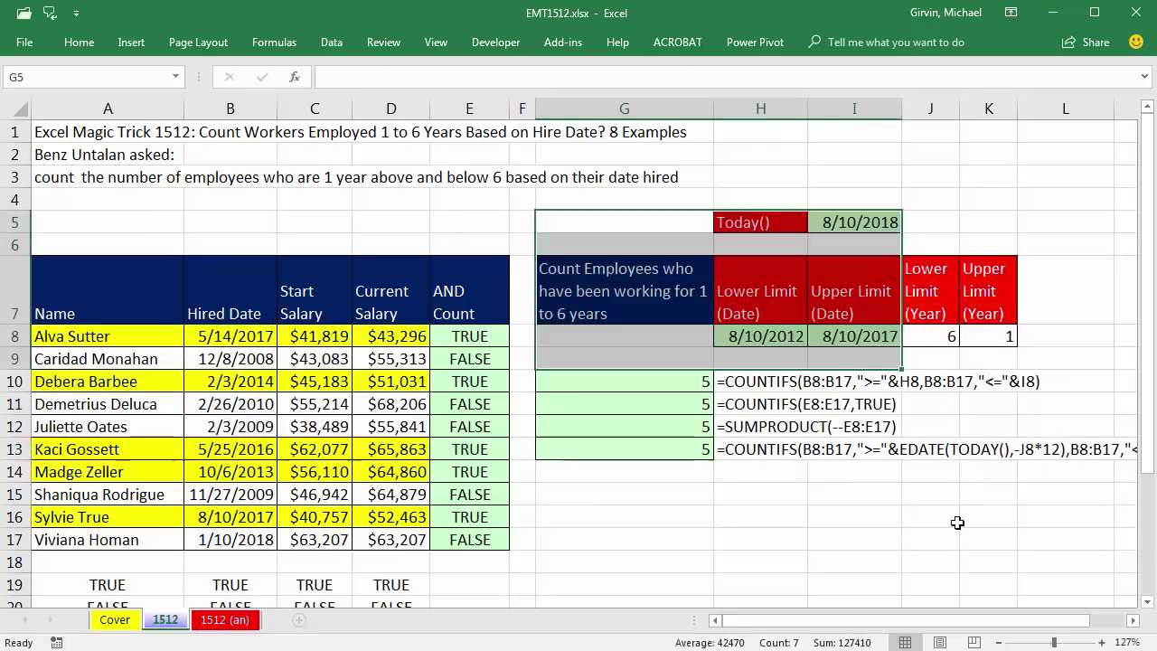
left_click(663, 472)
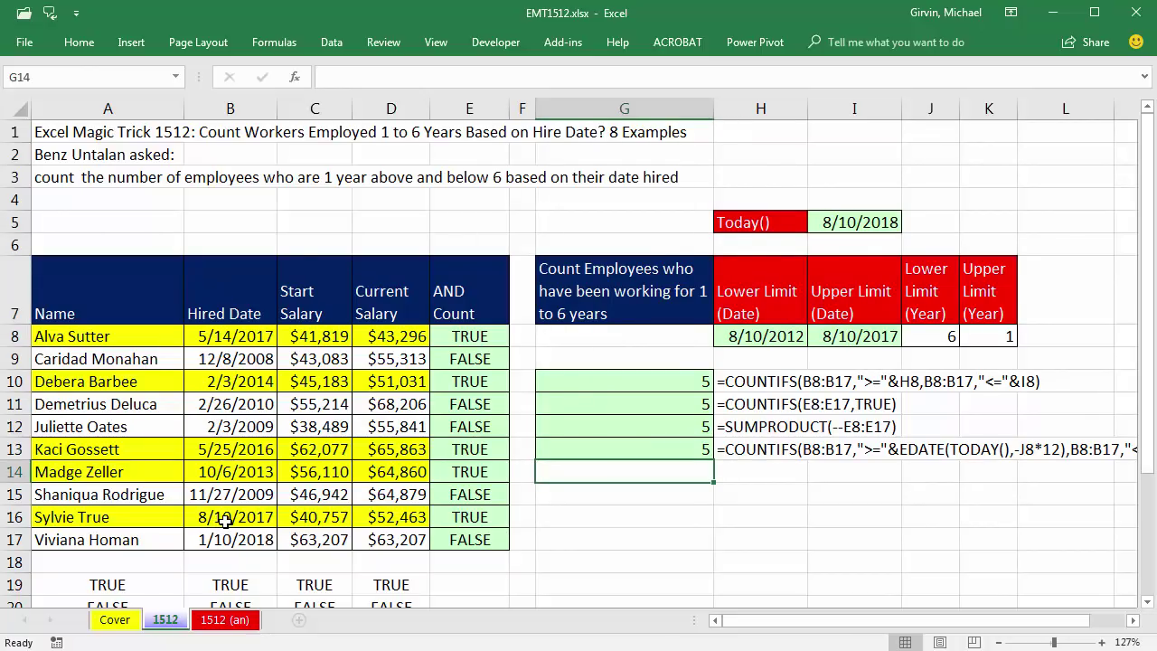
- Review the 6-year and 1-year limits in J8 and K8, then show the Cover sheet
left_click(944, 336)
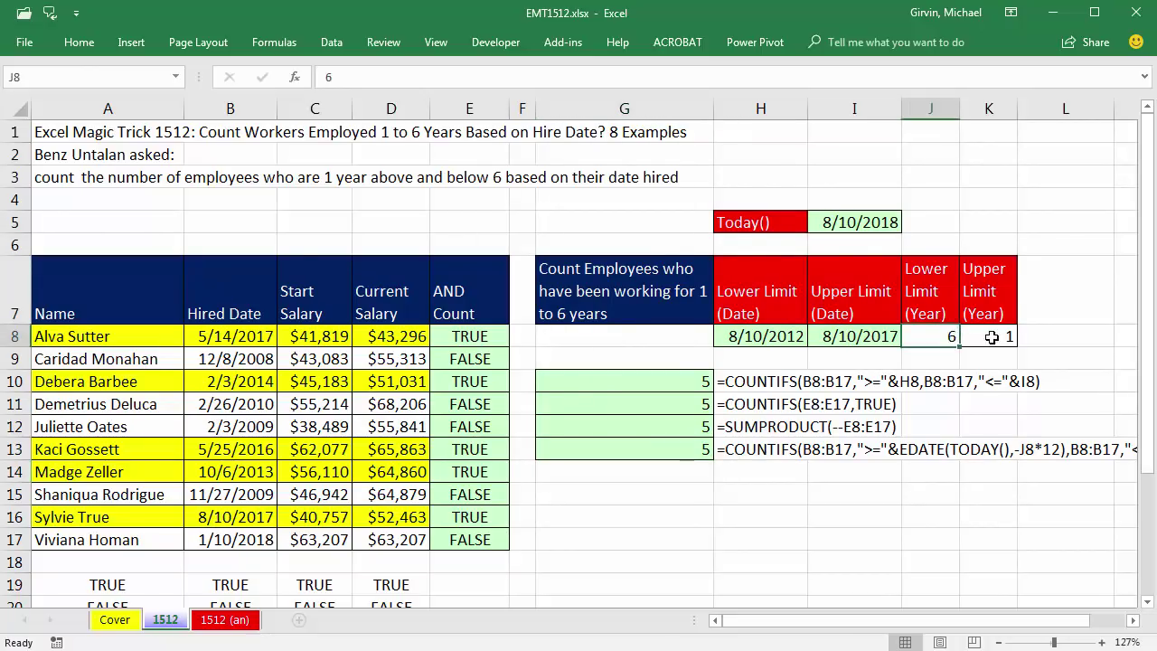
left_click(994, 338)
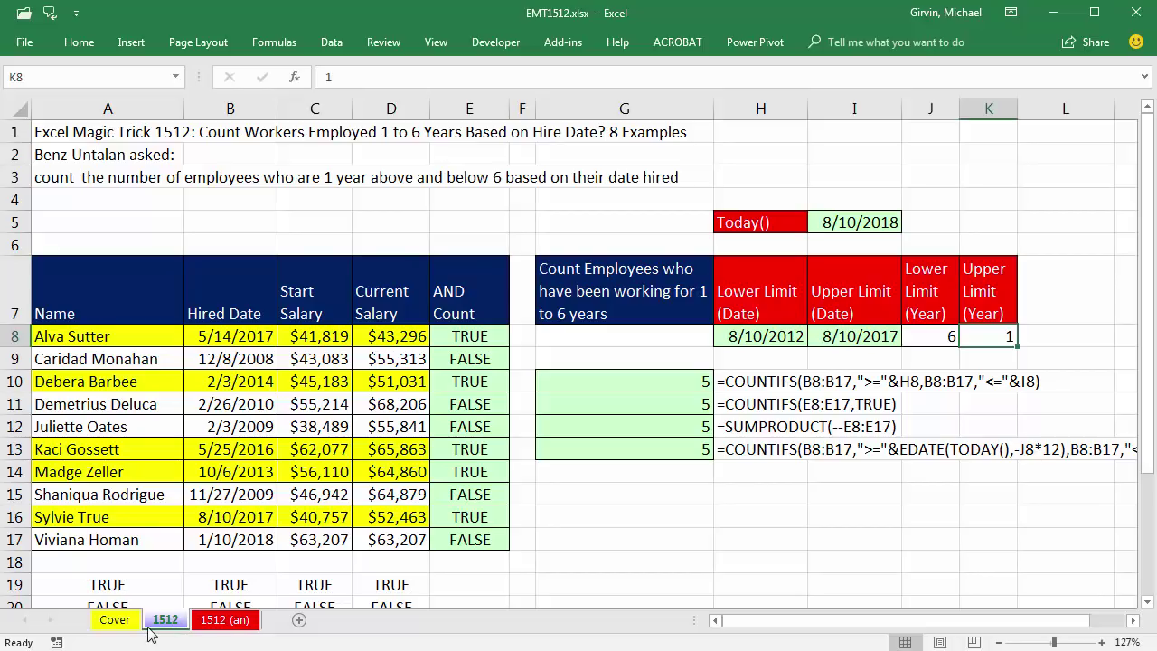
left_click(115, 619)
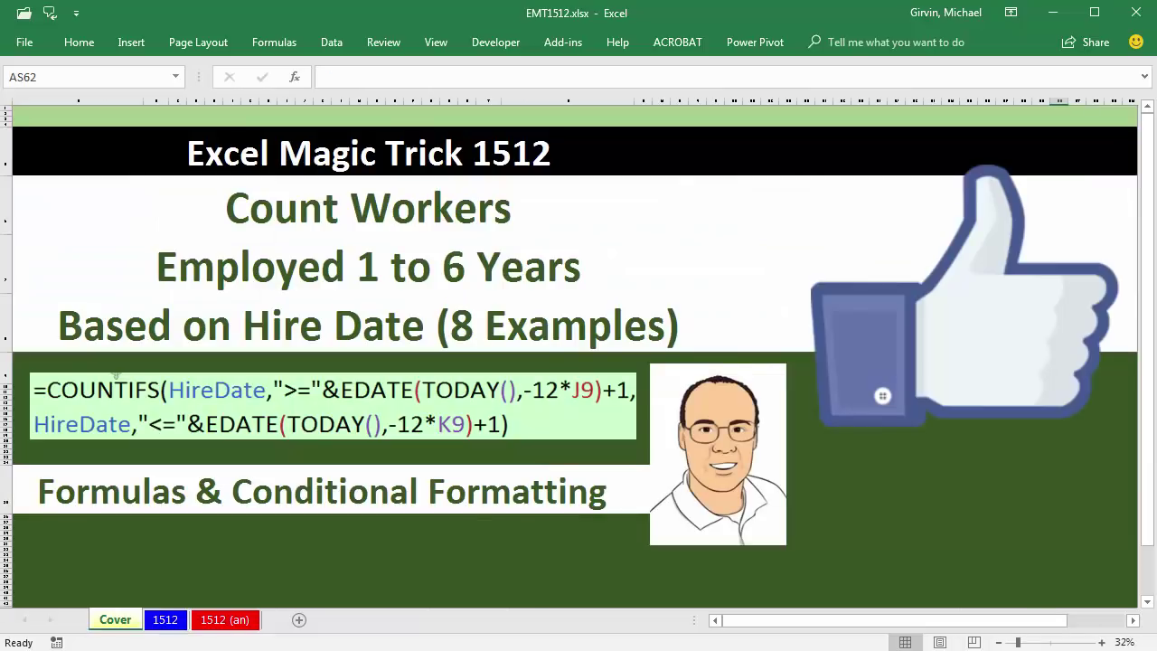